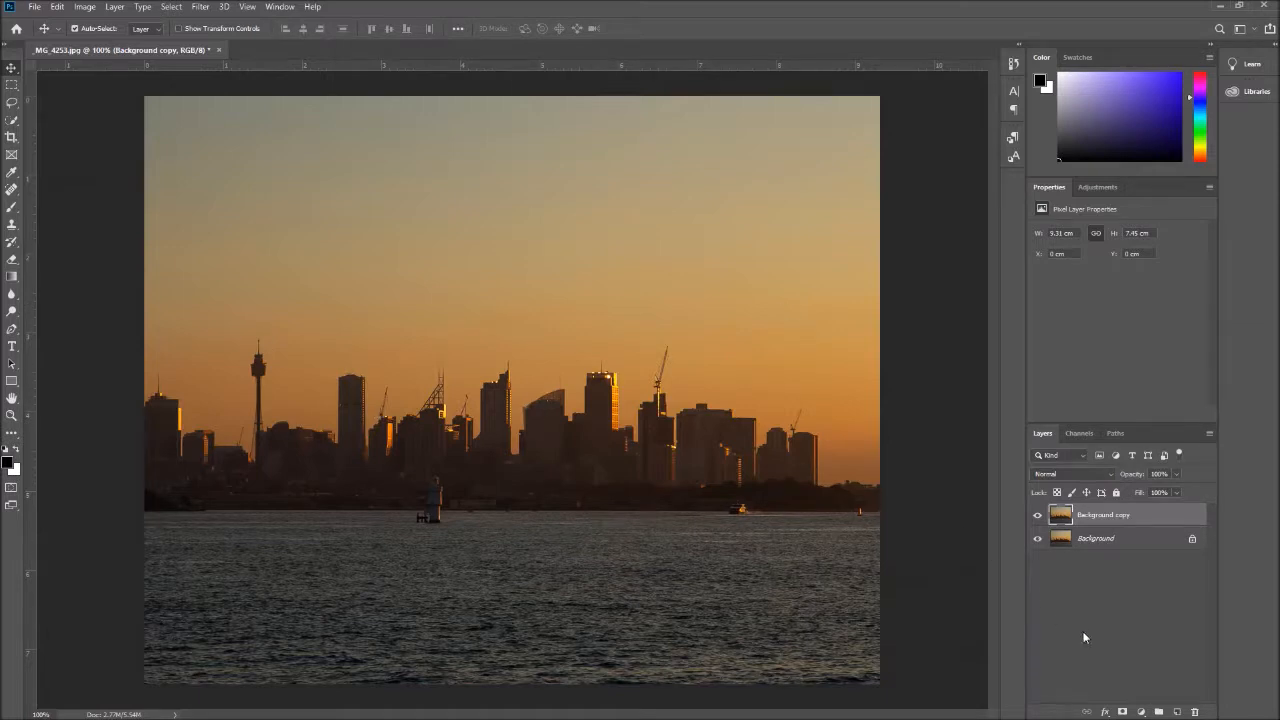
Add a Brightness/Contrast adjustment layer above the Background copy with brightness 54 and contrast 15
{"action": "left_click", "coordinate": [1141, 712]}
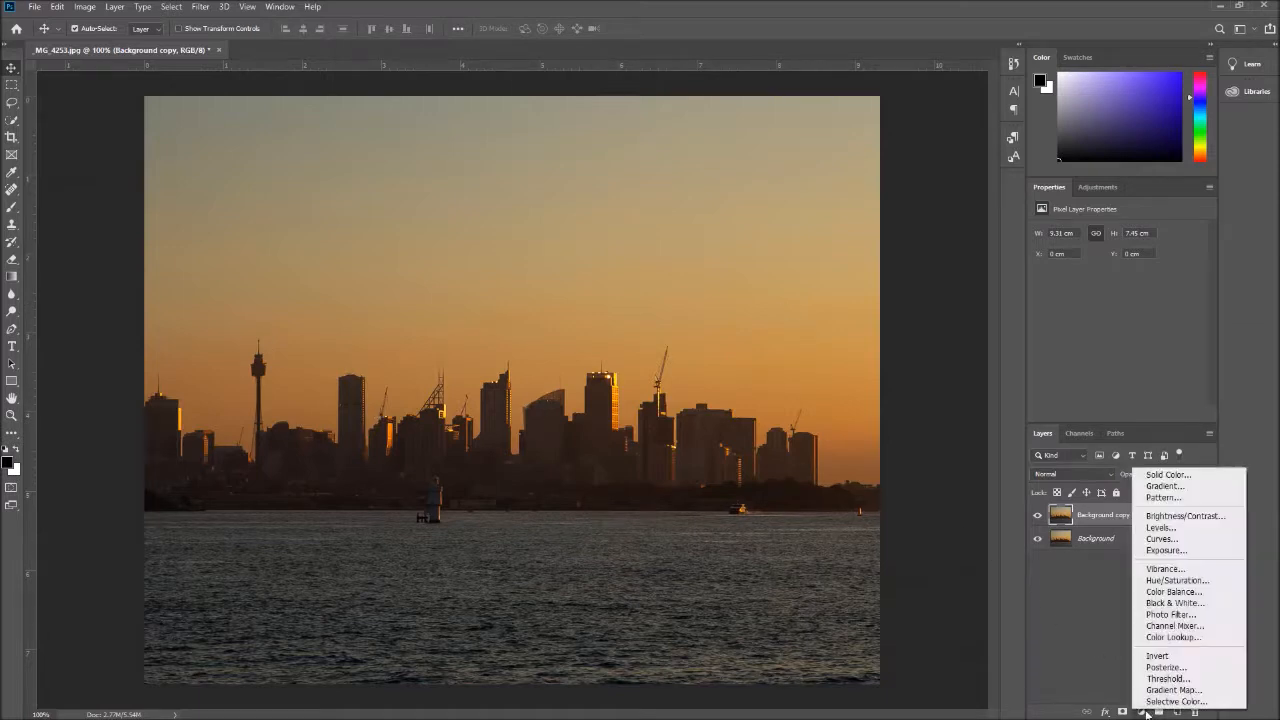
{"action": "left_click", "coordinate": [1189, 518]}
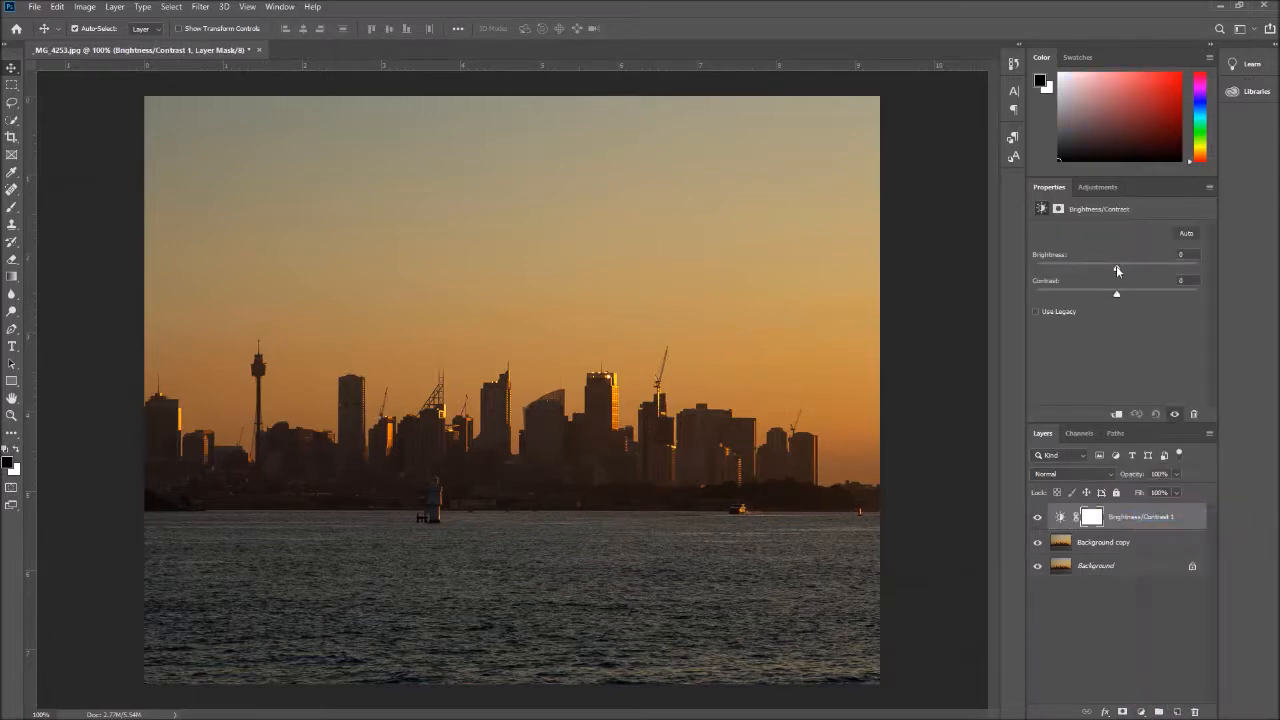
{"action": "left_click_drag", "start_coordinate": [1117, 267], "coordinate": [1130, 297]}
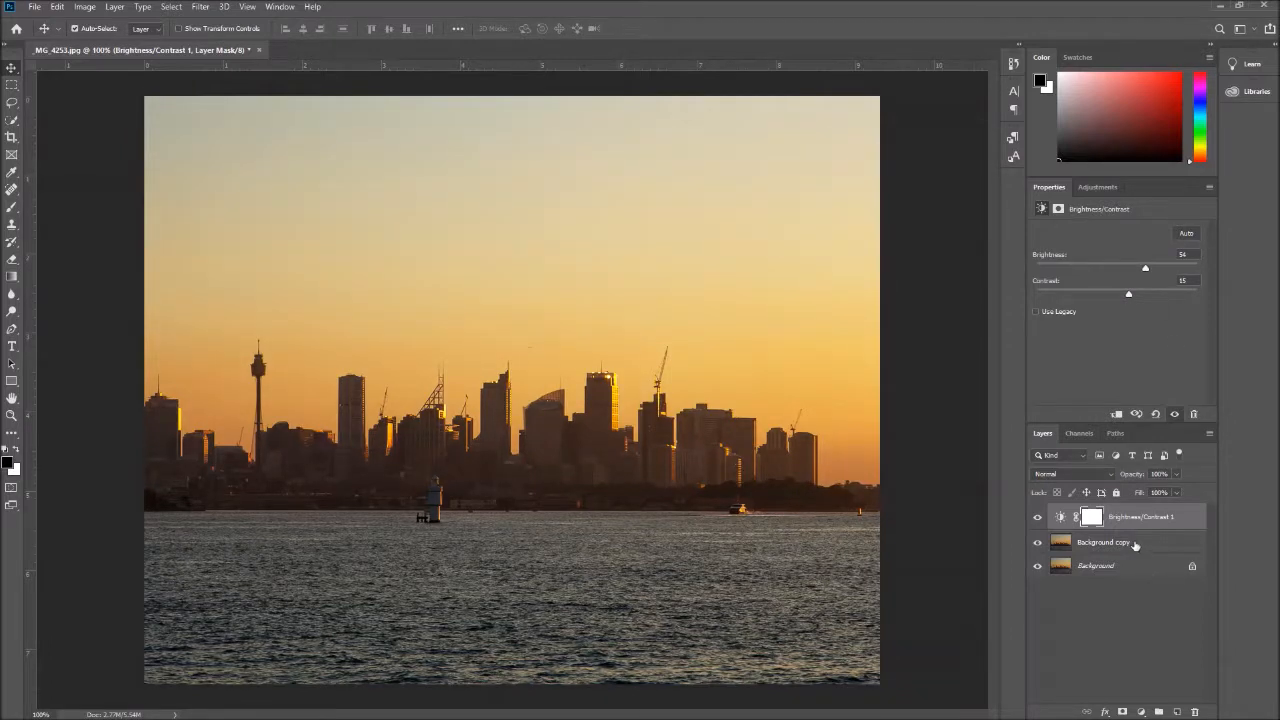
Add a Hue/Saturation adjustment layer directly above the Background copy and raise its saturation to +54
{"action": "left_click", "coordinate": [1174, 540]}
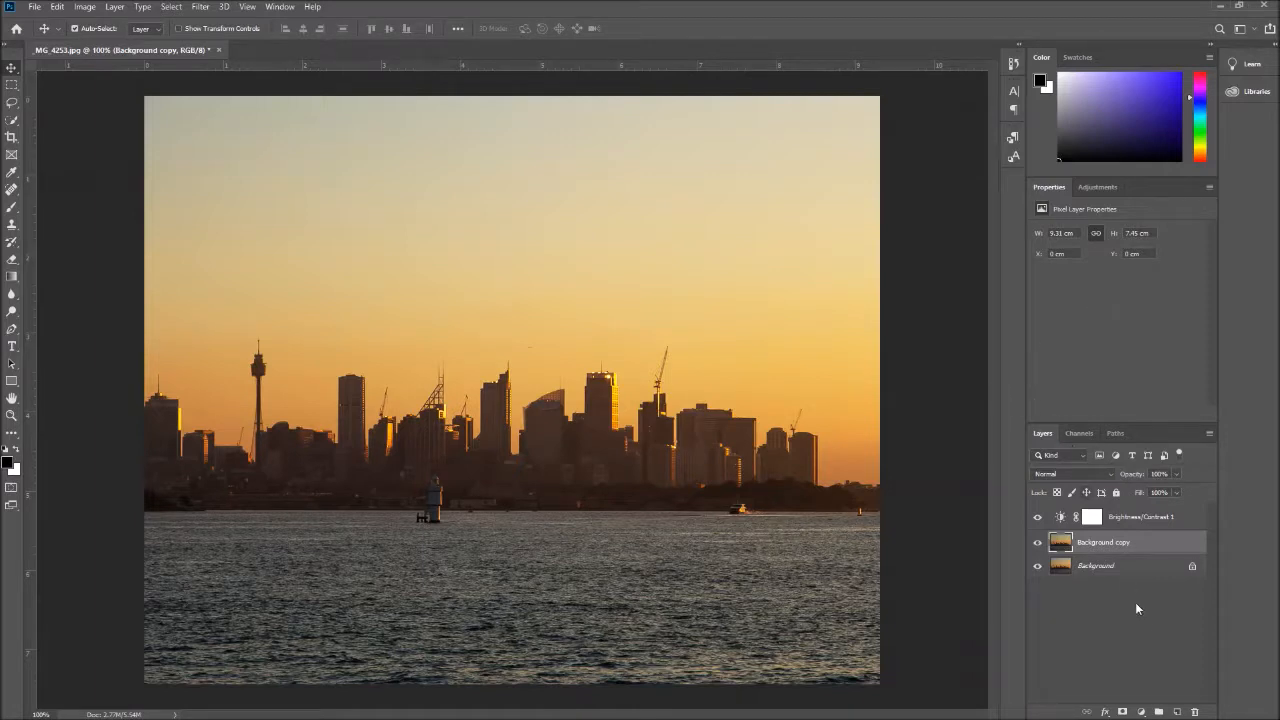
{"action": "left_click", "coordinate": [1141, 711]}
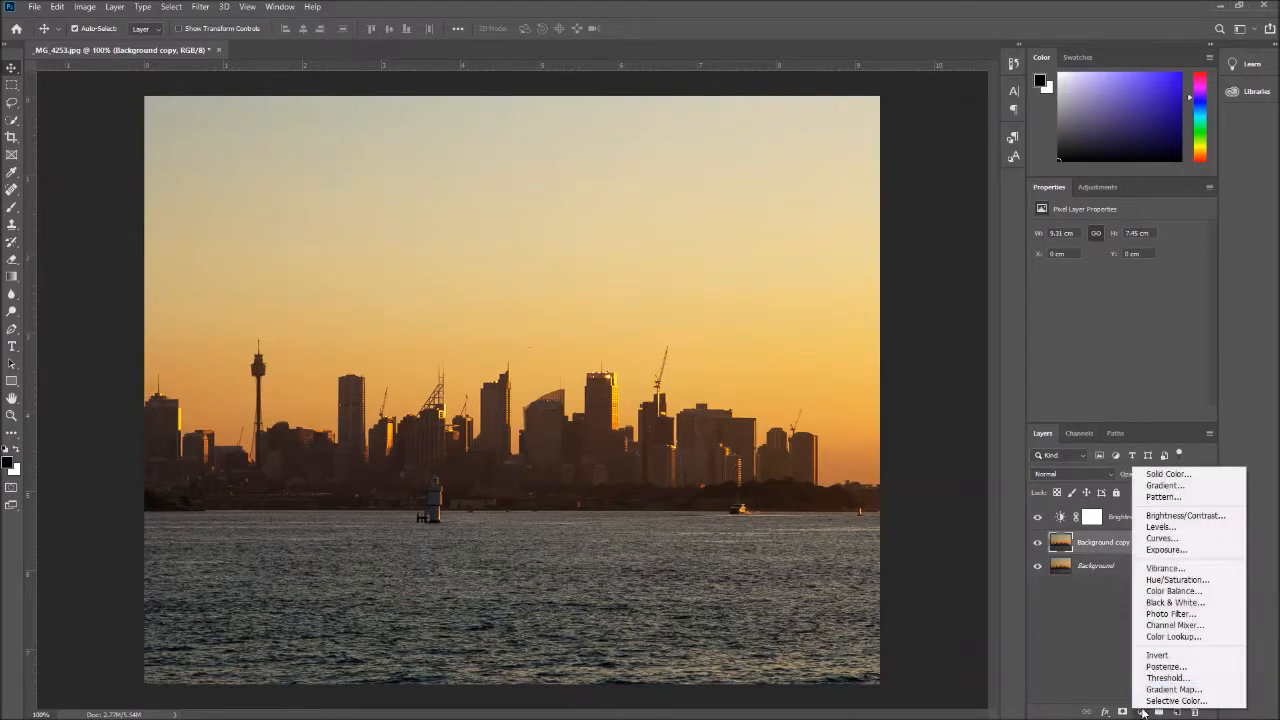
{"action": "left_click", "coordinate": [1177, 581]}
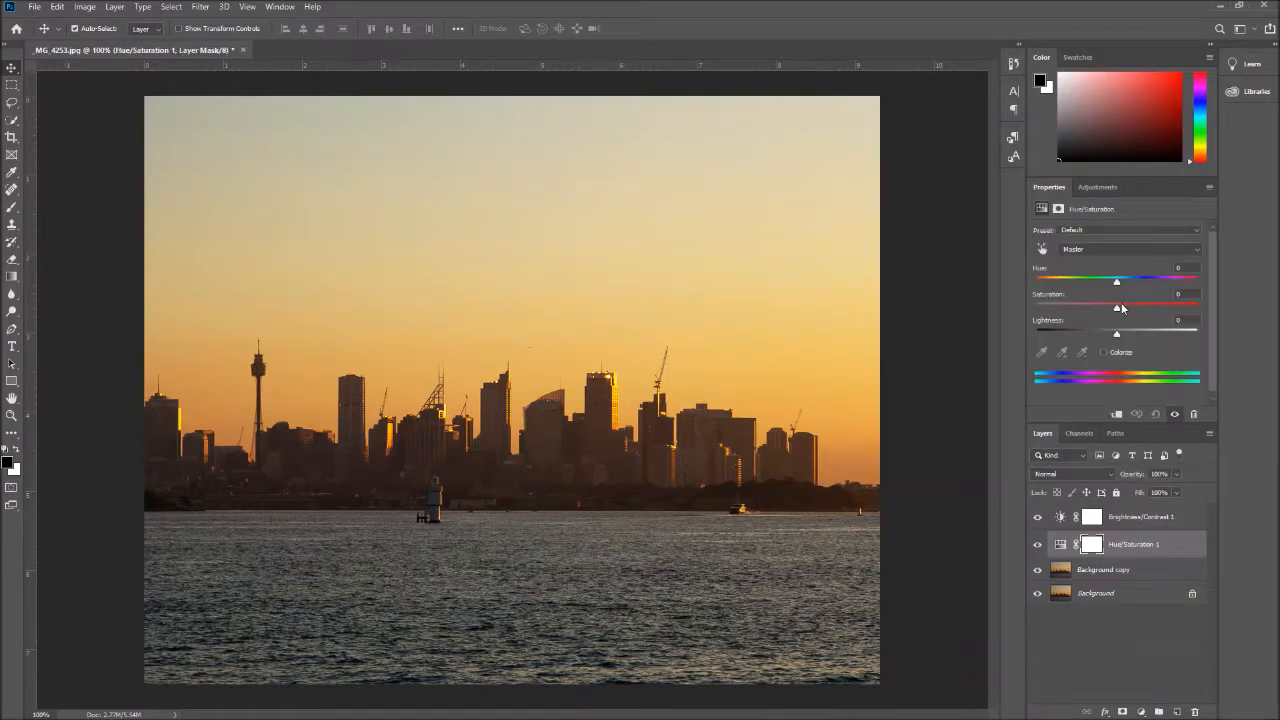
{"action": "left_click_drag", "start_coordinate": [1149, 308], "coordinate": [1160, 312]}
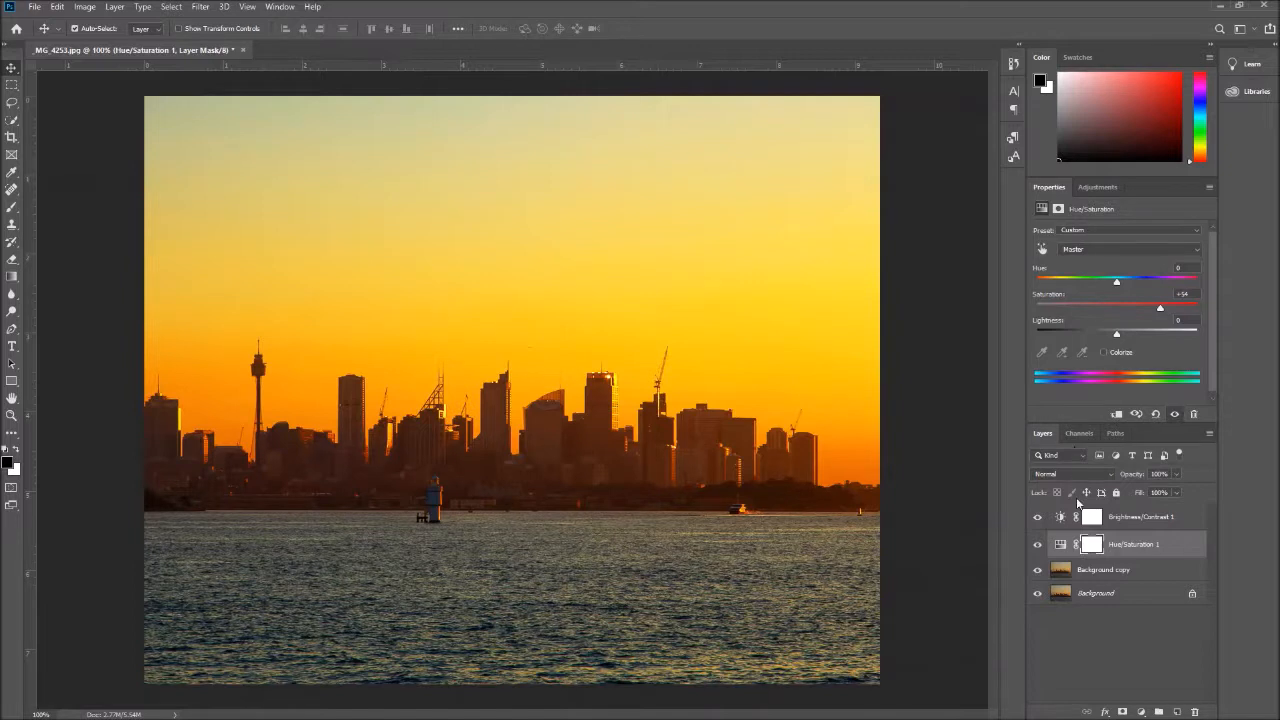
Apply a Surface Blur to the Background copy layer with a radius of 18 pixels and a threshold of 27 levels
{"action": "left_click", "coordinate": [1108, 572]}
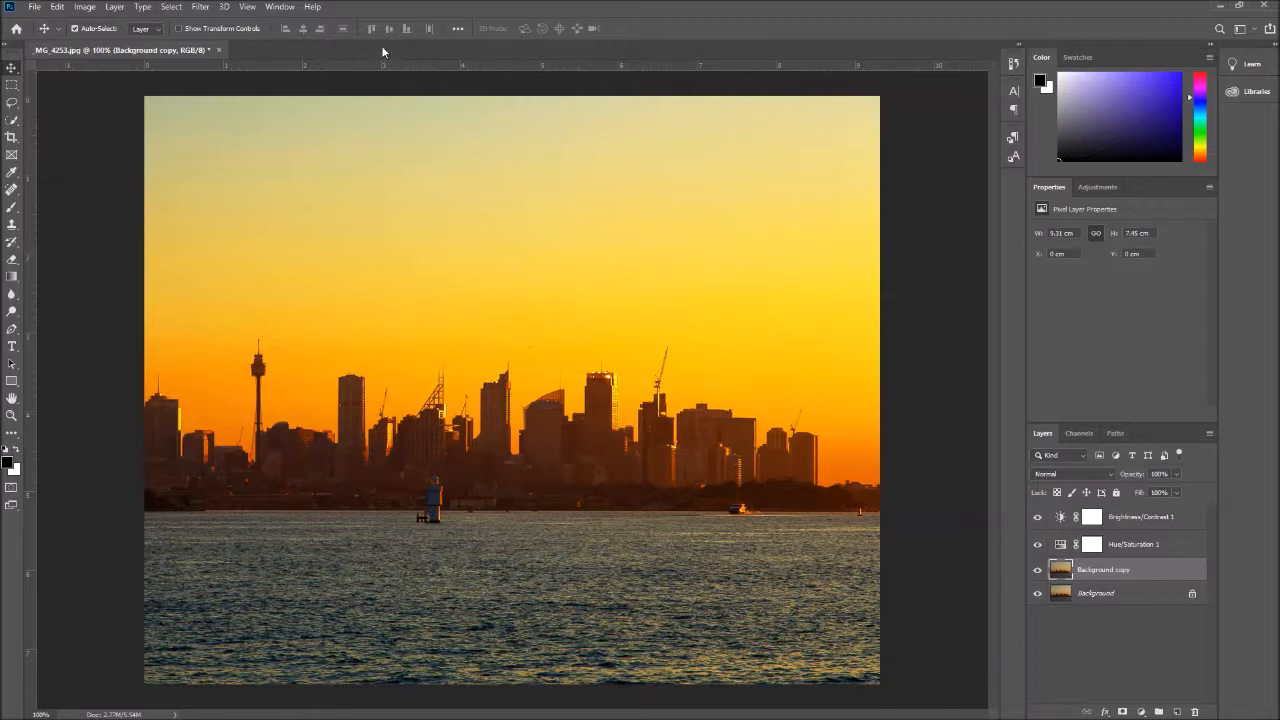
{"action": "left_click", "coordinate": [200, 8]}
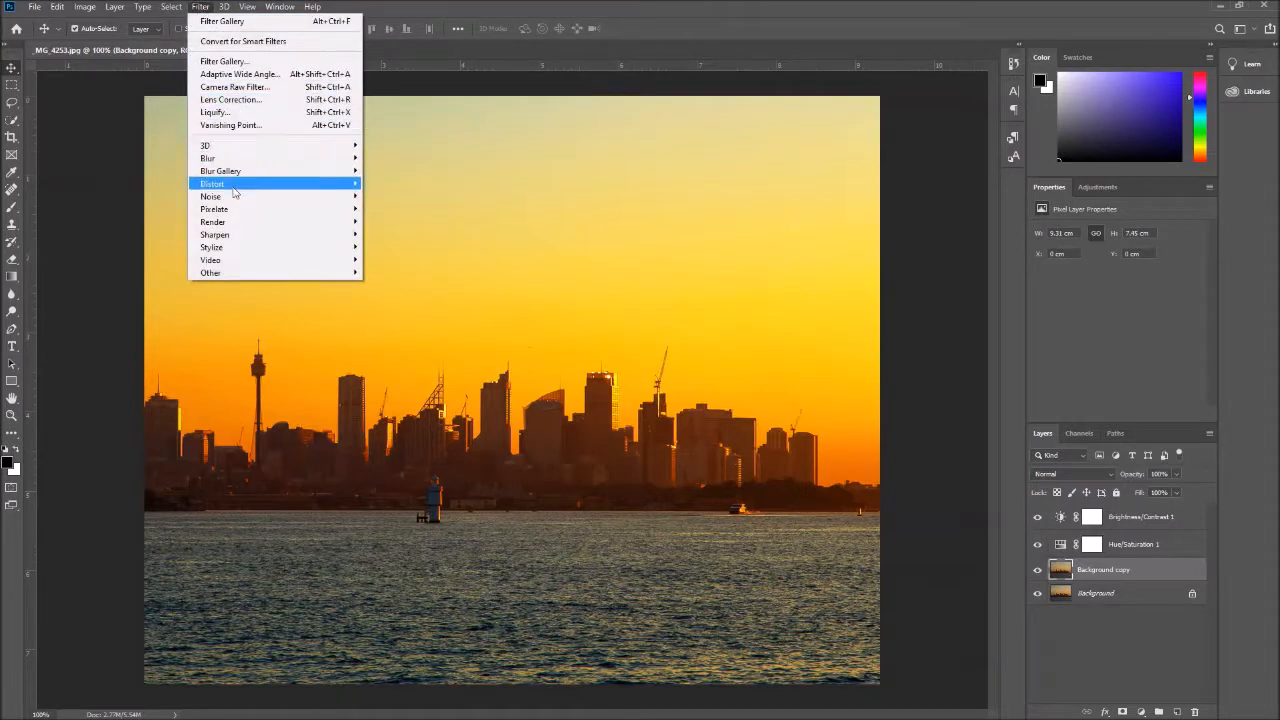
{"action": "mouse_move", "coordinate": [224, 175]}
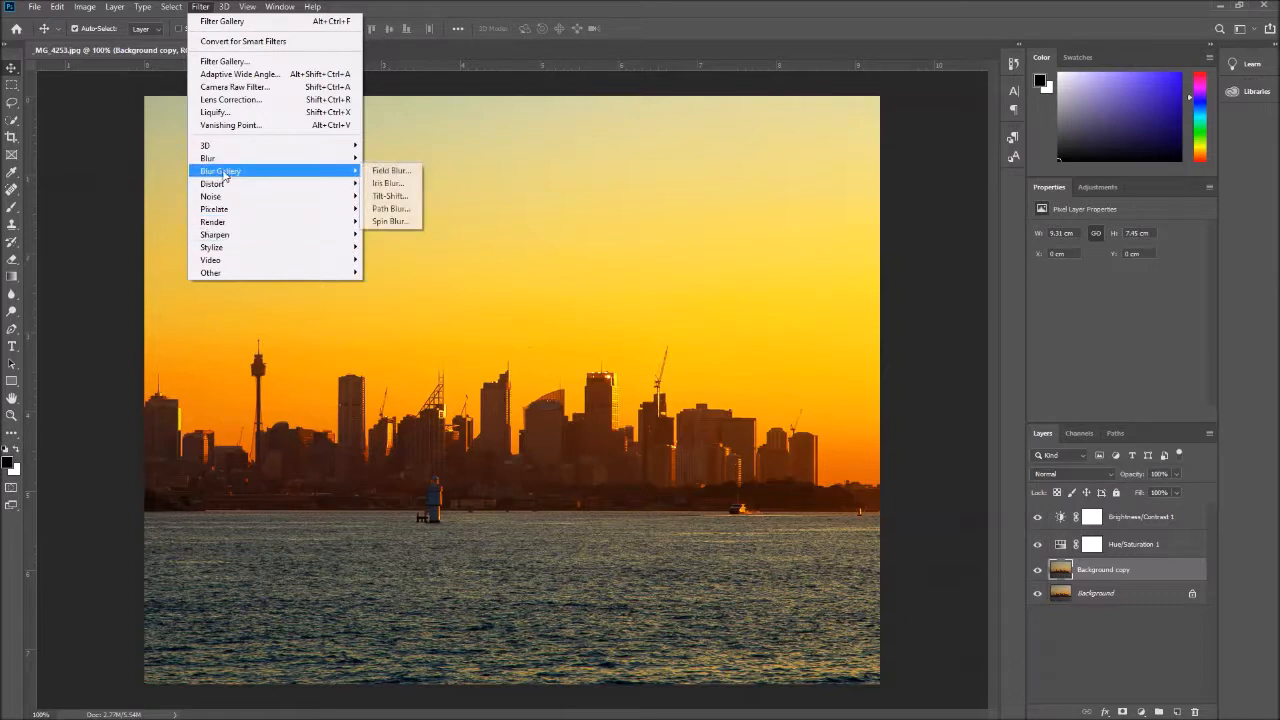
{"action": "mouse_move", "coordinate": [250, 158]}
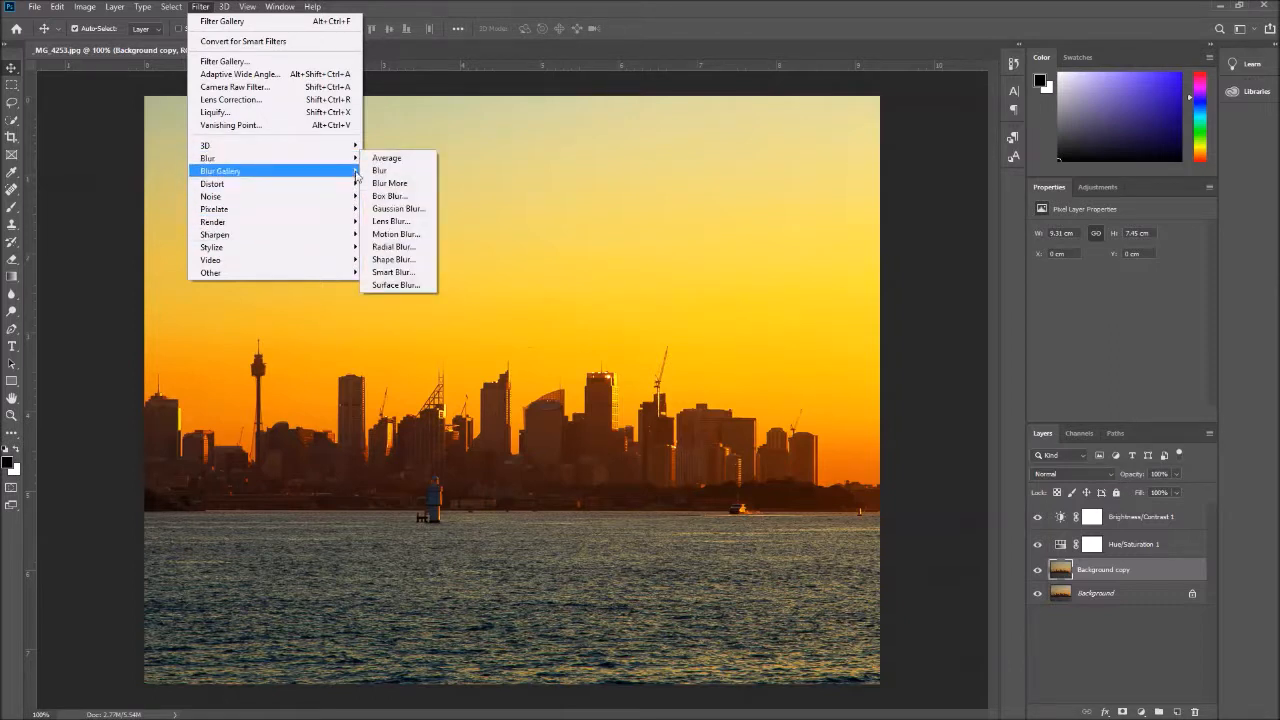
{"action": "left_click", "coordinate": [398, 286]}
{"action": "left_click_drag", "start_coordinate": [616, 236], "coordinate": [681, 247]}
{"action": "mouse_move", "coordinate": [551, 388]}
{"action": "left_mouse_down"}
{"action": "mouse_move", "coordinate": [581, 389]}
{"action": "mouse_move", "coordinate": [548, 391]}
{"action": "left_mouse_up"}
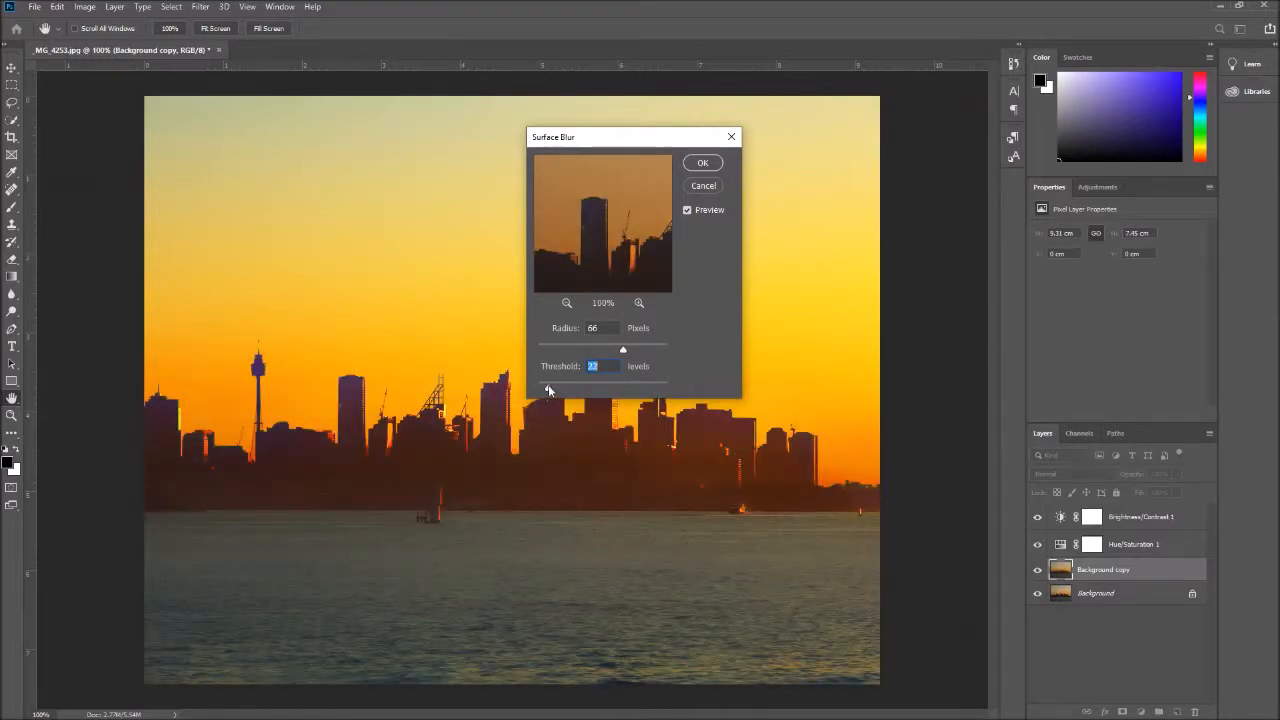
{"action": "left_click_drag", "start_coordinate": [548, 390], "coordinate": [549, 393]}
{"action": "left_click_drag", "start_coordinate": [620, 350], "coordinate": [563, 357]}
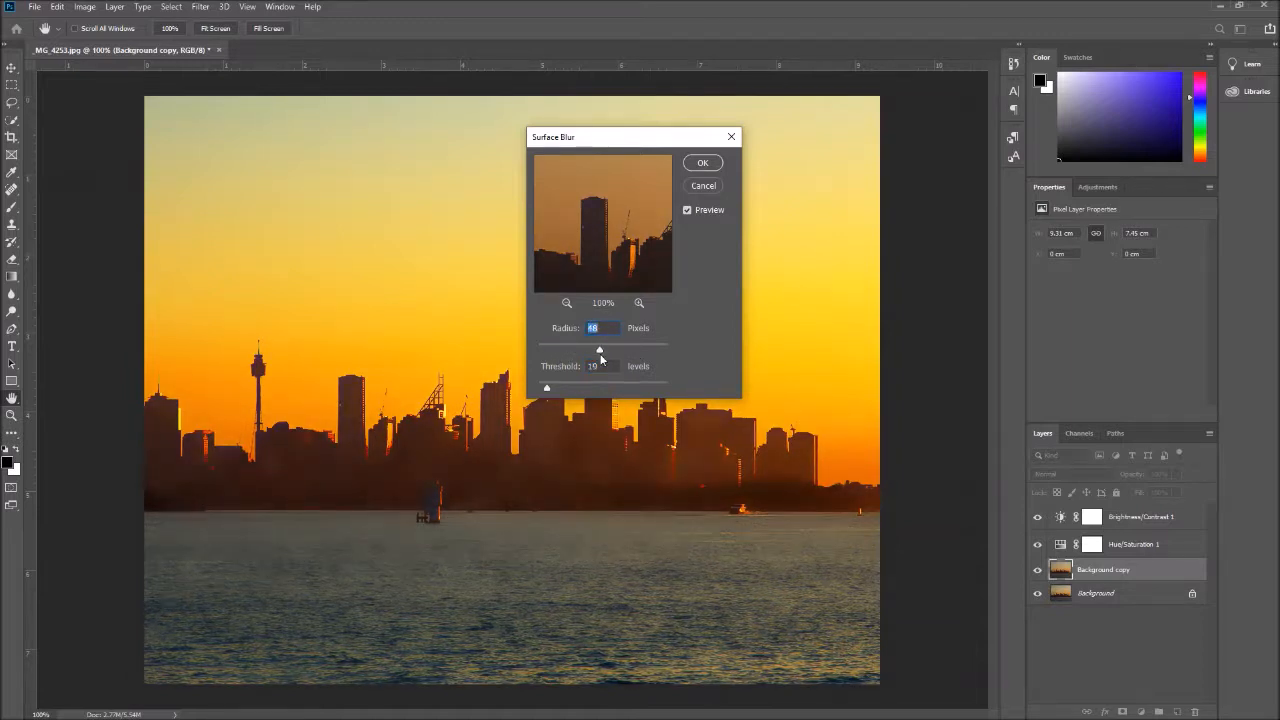
{"action": "left_click_drag", "start_coordinate": [632, 351], "coordinate": [662, 351]}
{"action": "left_click_drag", "start_coordinate": [567, 352], "coordinate": [561, 352]}
{"action": "left_click_drag", "start_coordinate": [566, 244], "coordinate": [646, 278]}
{"action": "left_click_drag", "start_coordinate": [552, 392], "coordinate": [552, 390]}
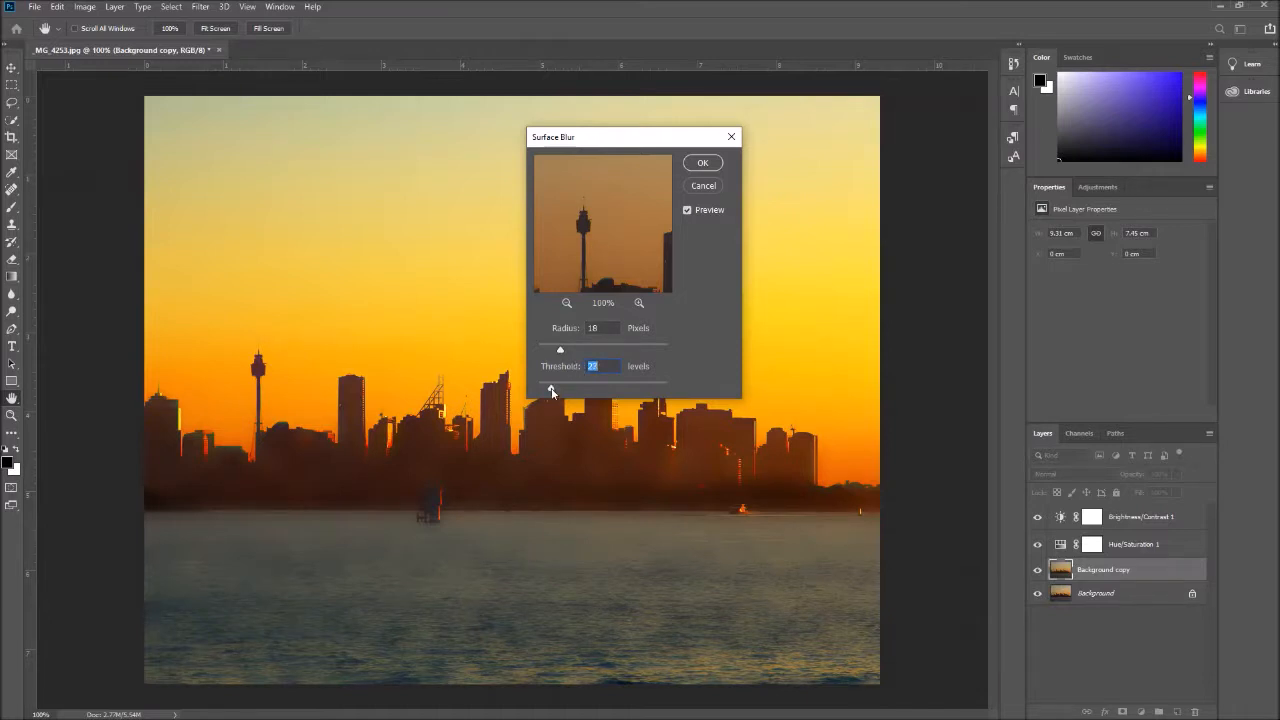
{"action": "left_click", "coordinate": [708, 165]}
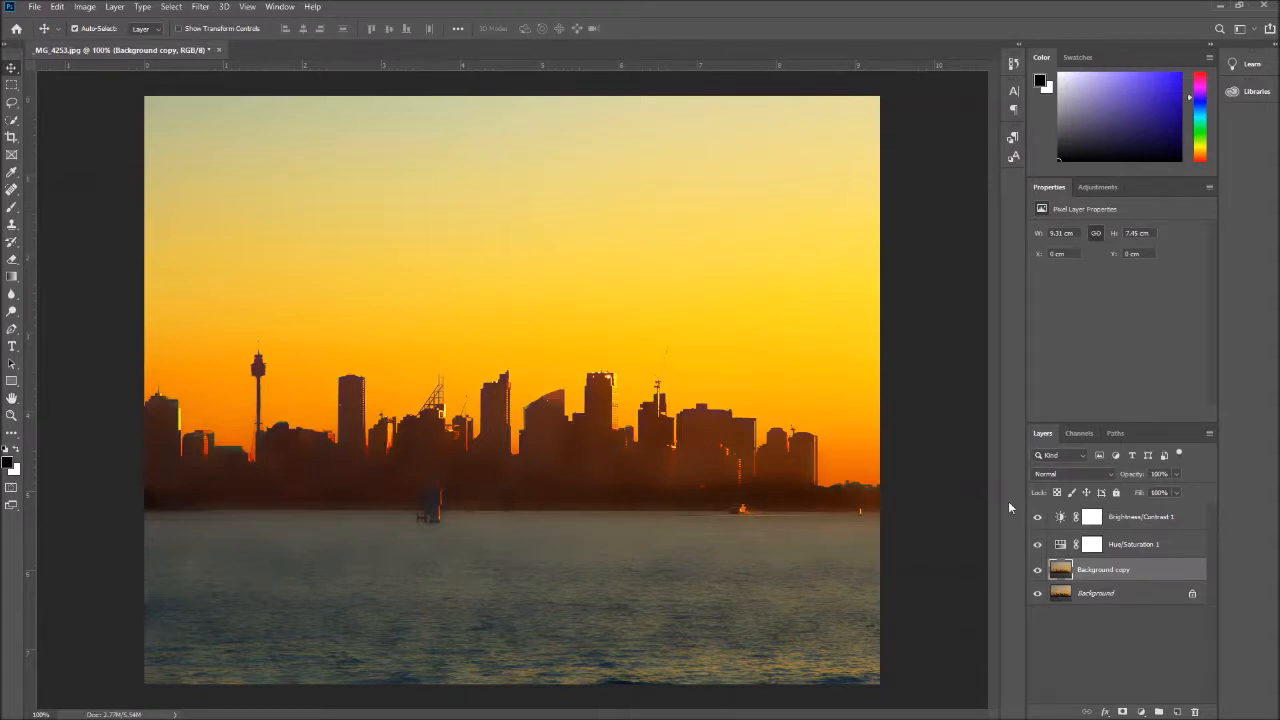
Apply the Oil Paint filter to the Background copy layer, adjusting its stylization, cleanliness and scale for a painted look
{"action": "left_click", "coordinate": [203, 8]}
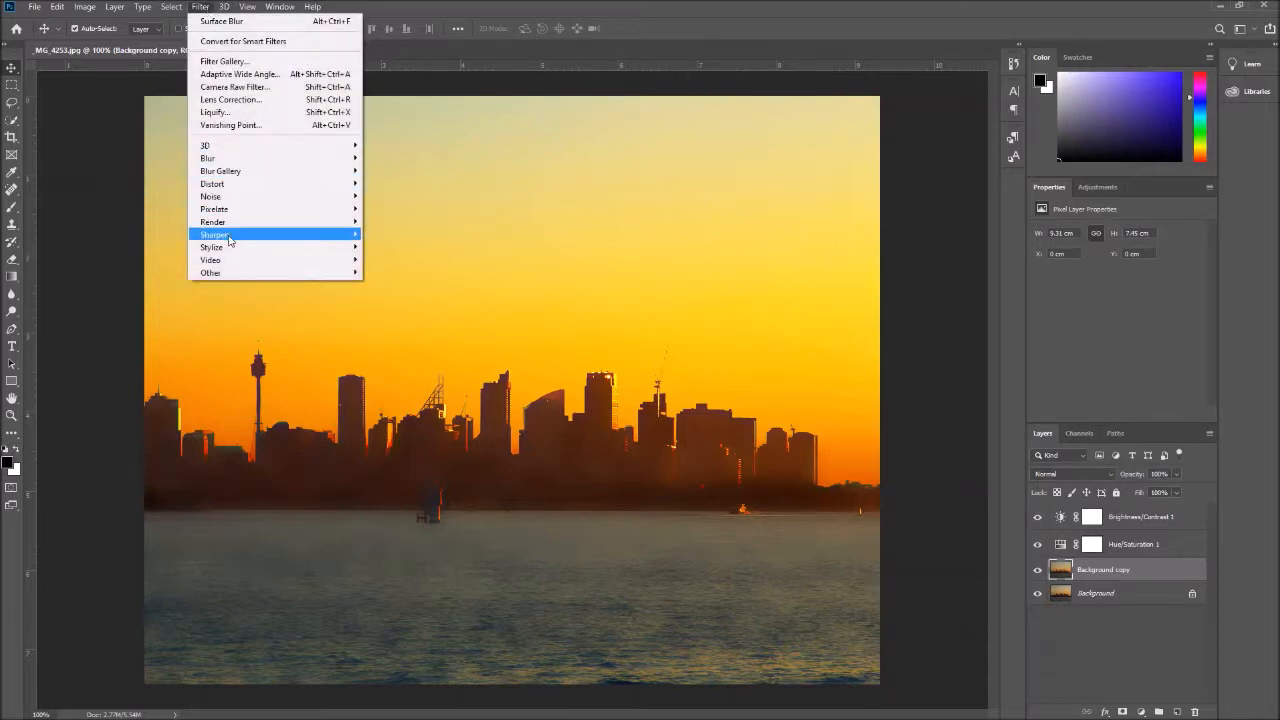
{"action": "mouse_move", "coordinate": [226, 256]}
{"action": "left_click", "coordinate": [408, 299]}
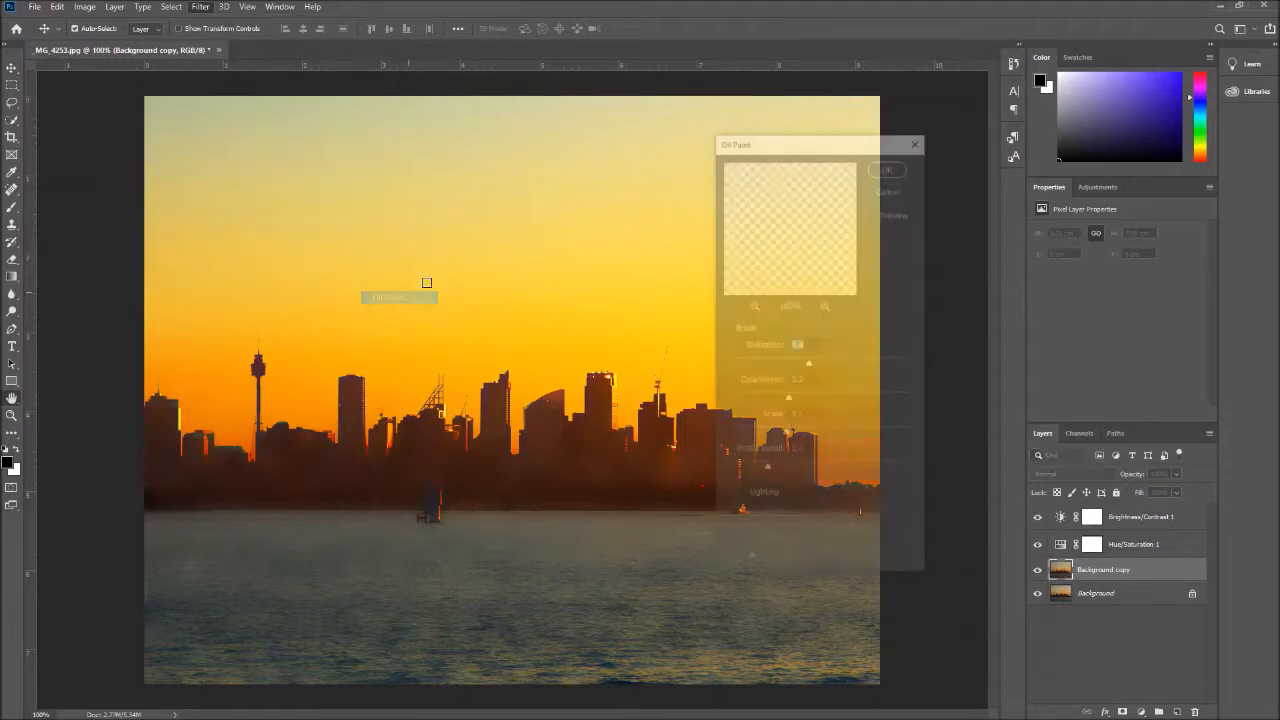
{"action": "mouse_move", "coordinate": [795, 254]}
{"action": "left_mouse_down"}
{"action": "mouse_move", "coordinate": [892, 271]}
{"action": "mouse_move", "coordinate": [888, 259]}
{"action": "left_mouse_up"}
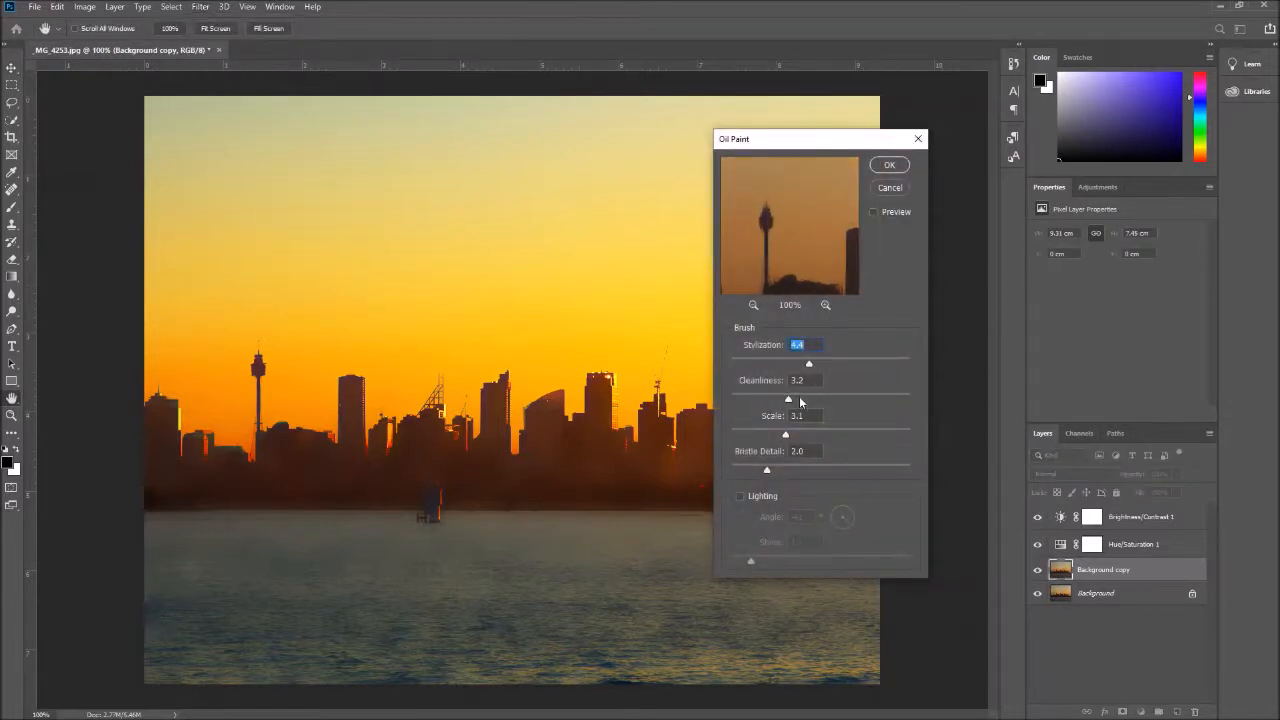
{"action": "left_click_drag", "start_coordinate": [788, 400], "coordinate": [770, 441]}
{"action": "left_click_drag", "start_coordinate": [829, 364], "coordinate": [740, 402]}
{"action": "left_click_drag", "start_coordinate": [808, 405], "coordinate": [794, 364]}
{"action": "left_click_drag", "start_coordinate": [770, 435], "coordinate": [773, 435]}
{"action": "left_click", "coordinate": [889, 167]}
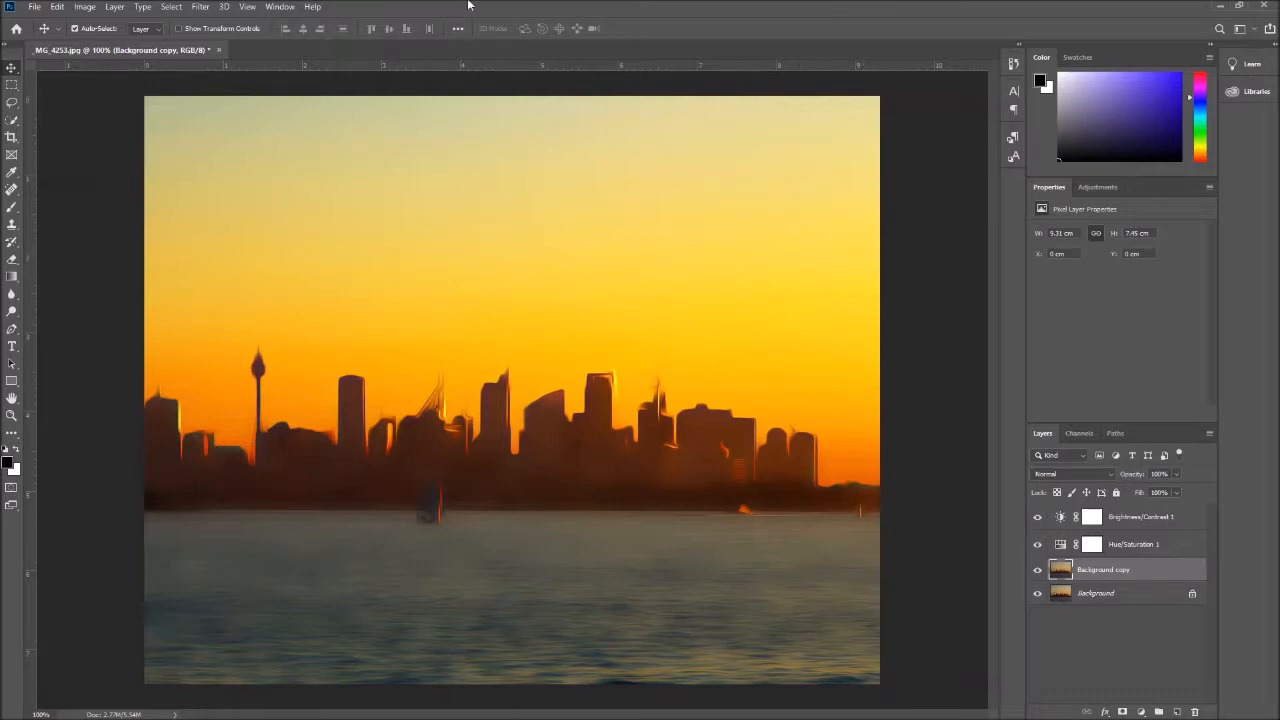
{"action": "left_click", "coordinate": [200, 8]}
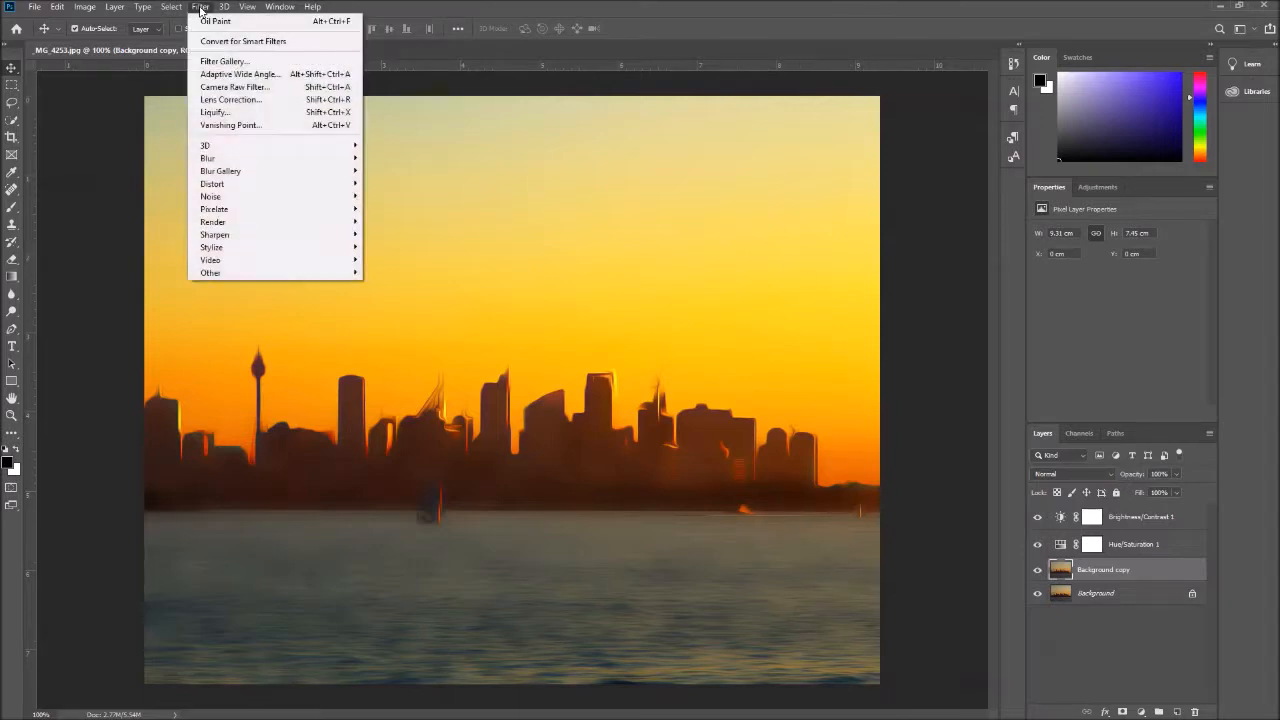
{"action": "mouse_move", "coordinate": [232, 228]}
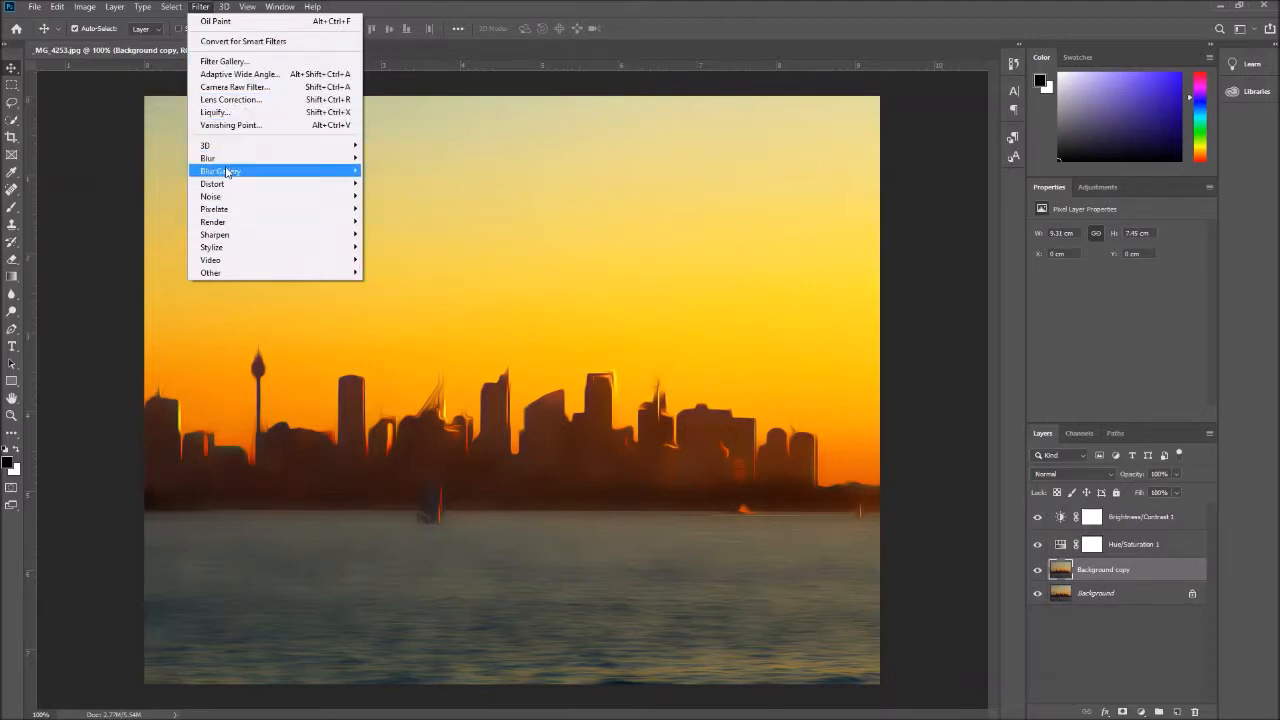
{"action": "mouse_move", "coordinate": [228, 187]}
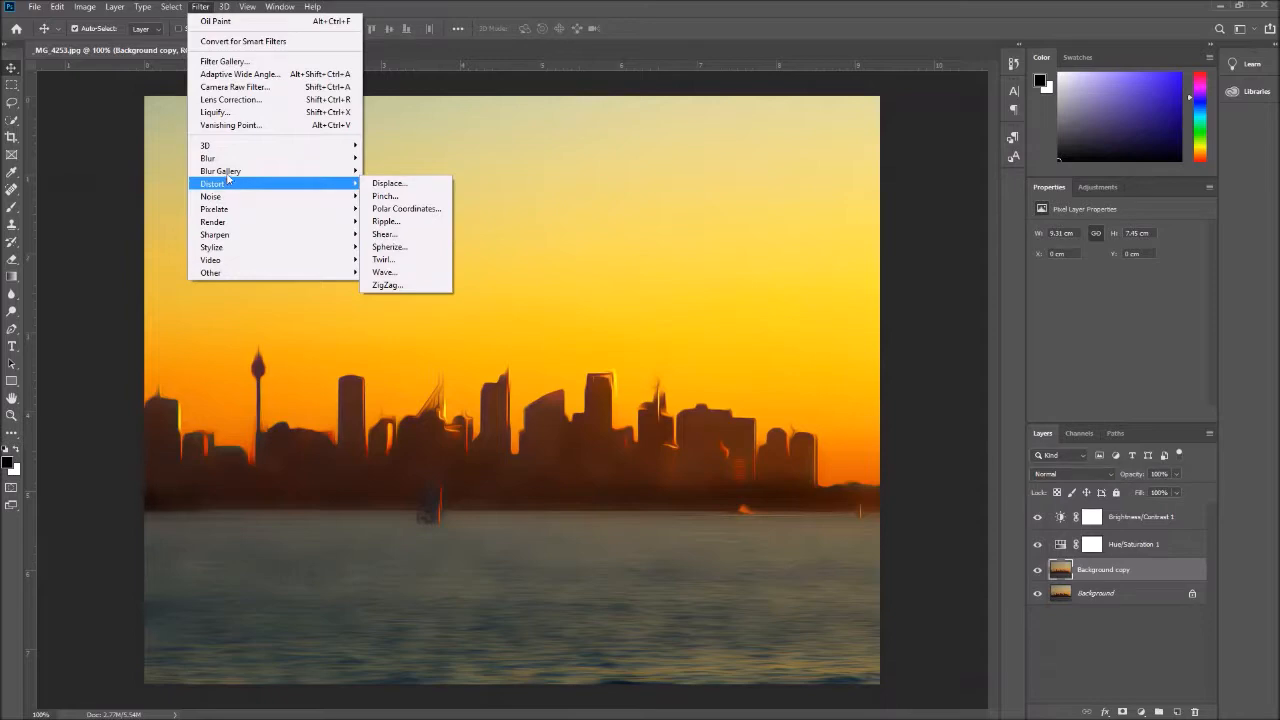
{"action": "left_click", "coordinate": [245, 62]}
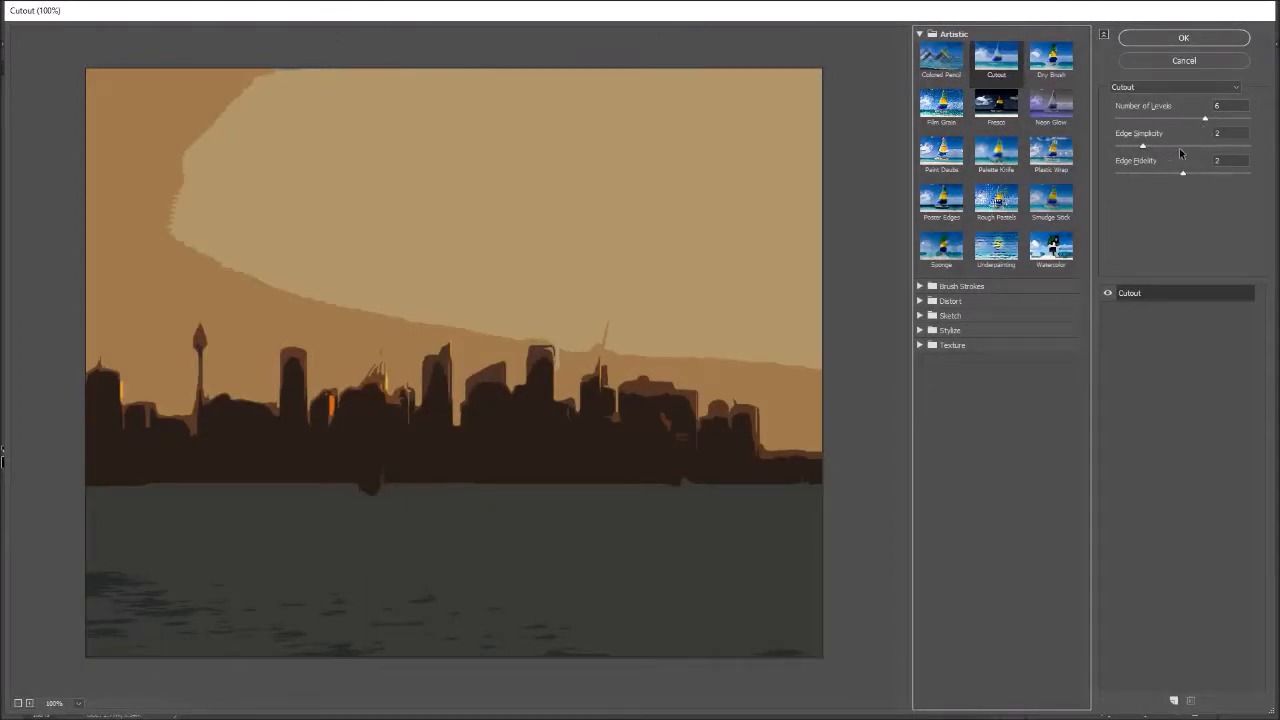
{"action": "left_click_drag", "start_coordinate": [1142, 146], "coordinate": [1177, 149]}
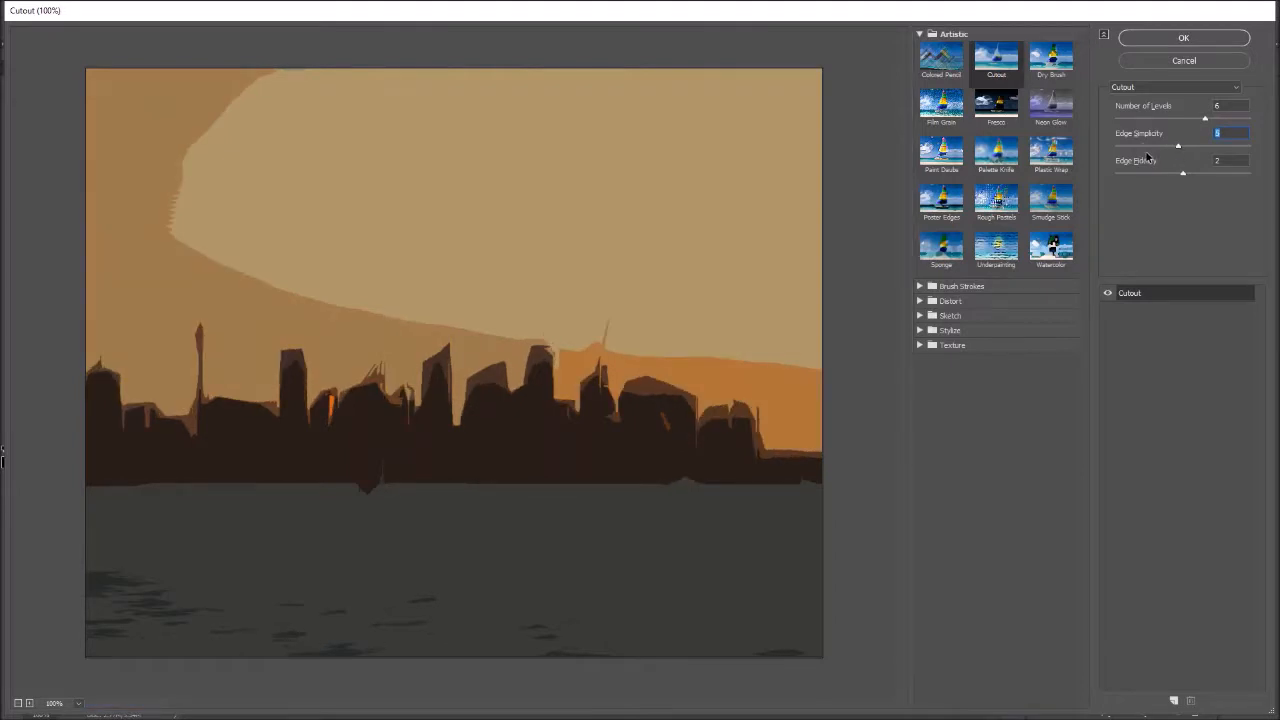
{"action": "left_click_drag", "start_coordinate": [1181, 152], "coordinate": [1140, 150]}
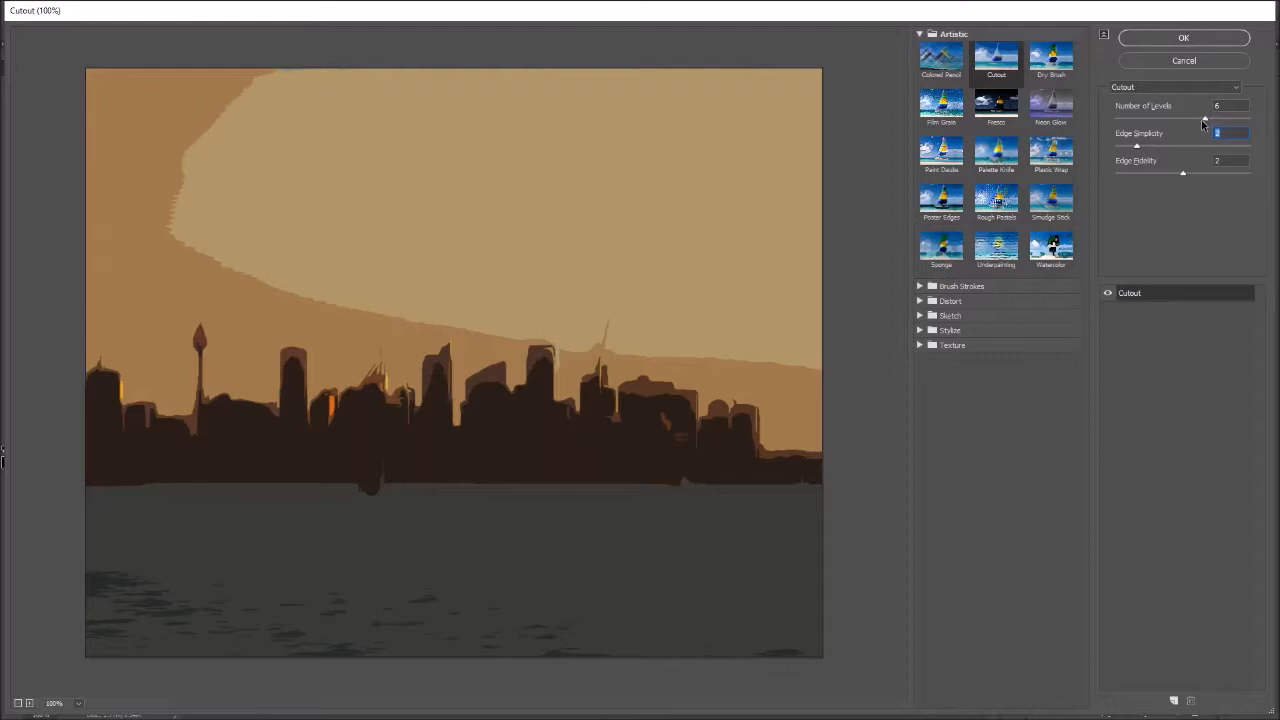
{"action": "mouse_move", "coordinate": [1206, 118]}
{"action": "left_mouse_down"}
{"action": "mouse_move", "coordinate": [1250, 130]}
{"action": "mouse_move", "coordinate": [1216, 131]}
{"action": "left_mouse_up"}
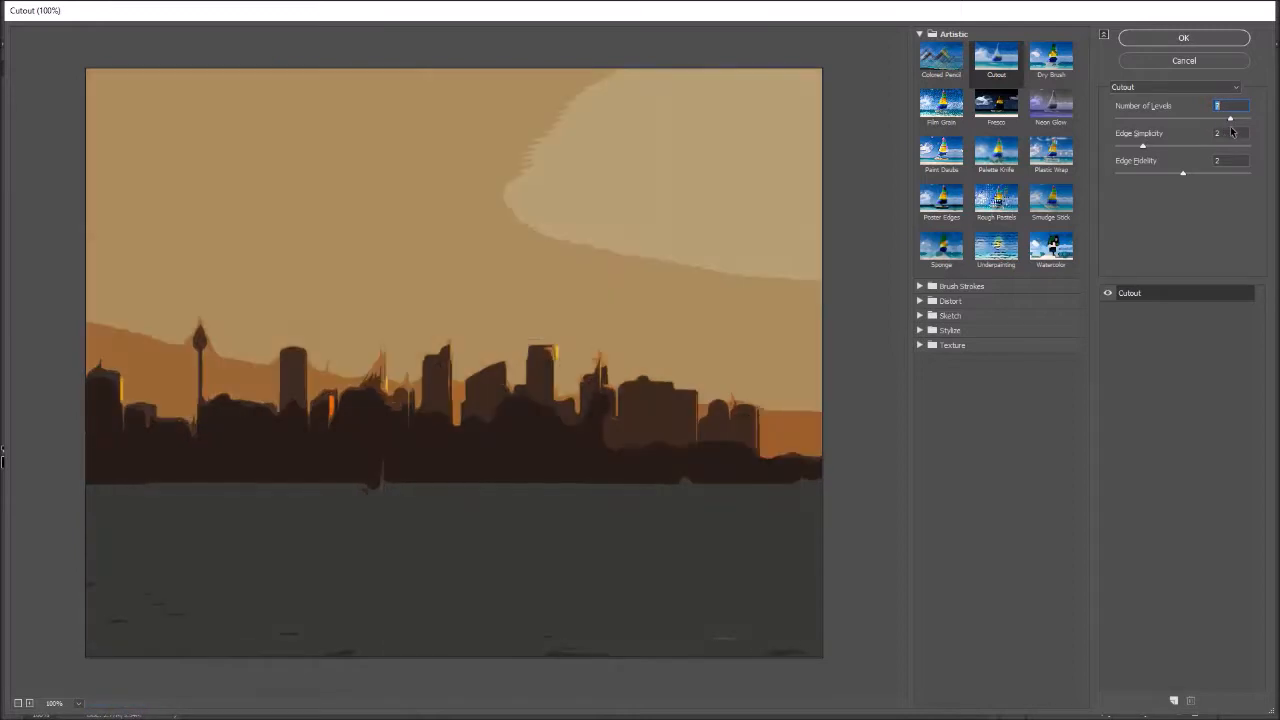
{"action": "left_click", "coordinate": [1184, 60]}
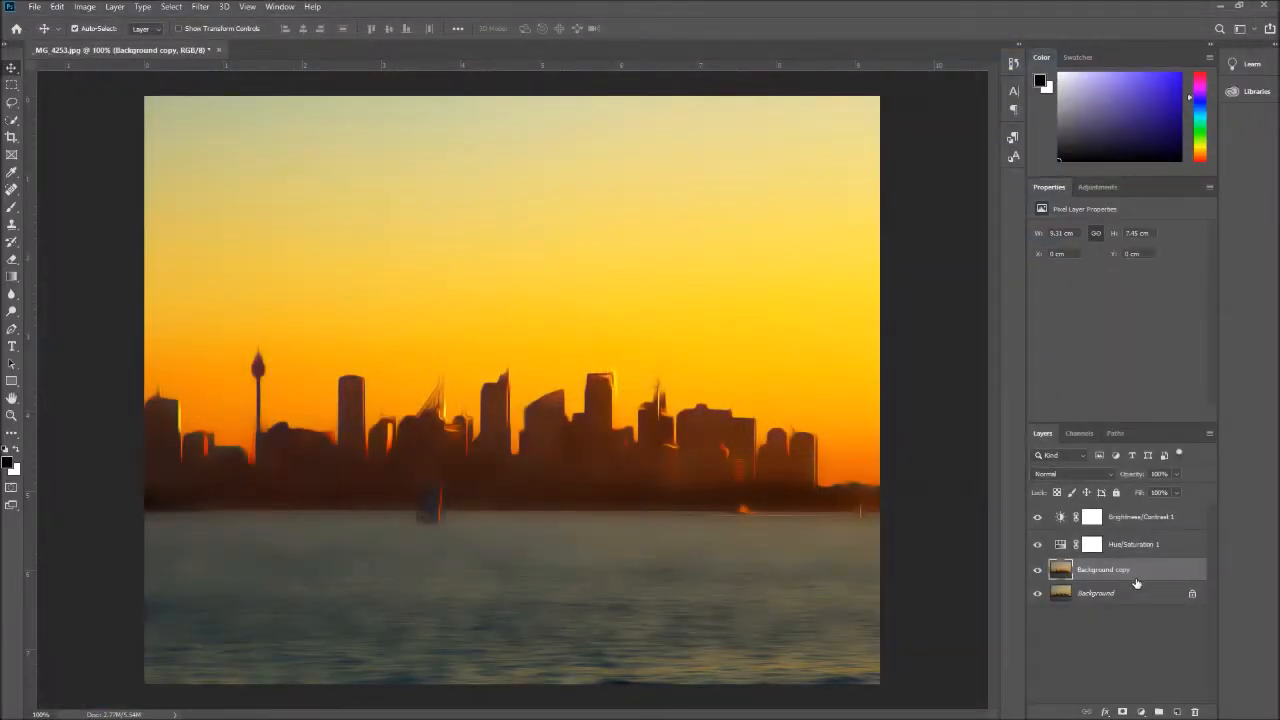
Apply a Shadows/Highlights adjustment to the Background copy layer with shadows at 22% and highlights at 16%
{"action": "left_click", "coordinate": [84, 7]}
{"action": "mouse_move", "coordinate": [200, 7]}
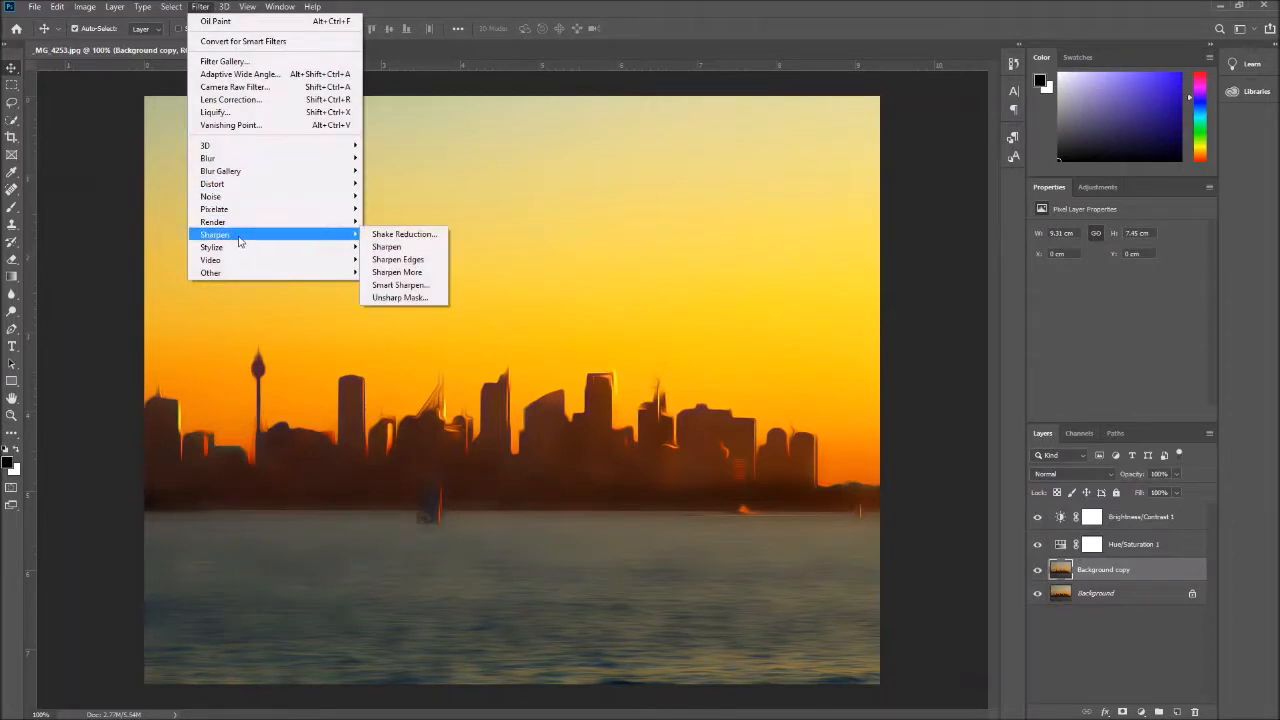
{"action": "mouse_move", "coordinate": [87, 8]}
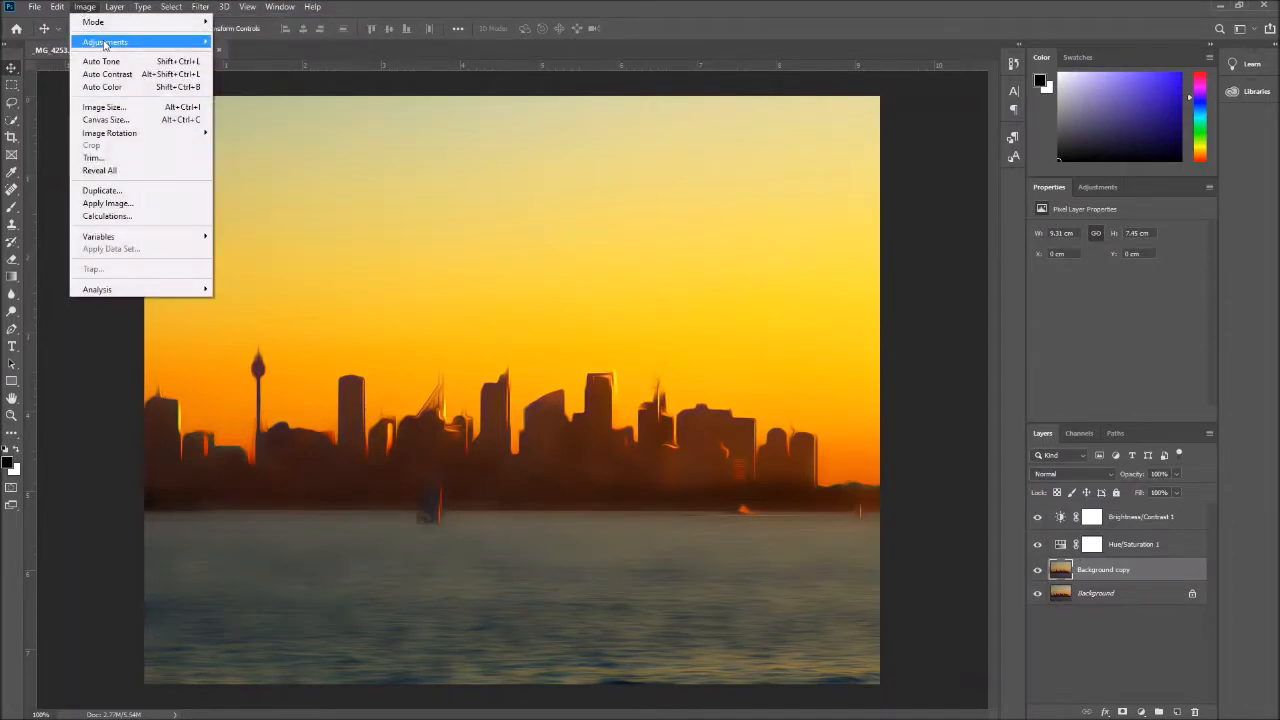
{"action": "mouse_move", "coordinate": [140, 44]}
{"action": "left_click", "coordinate": [258, 270]}
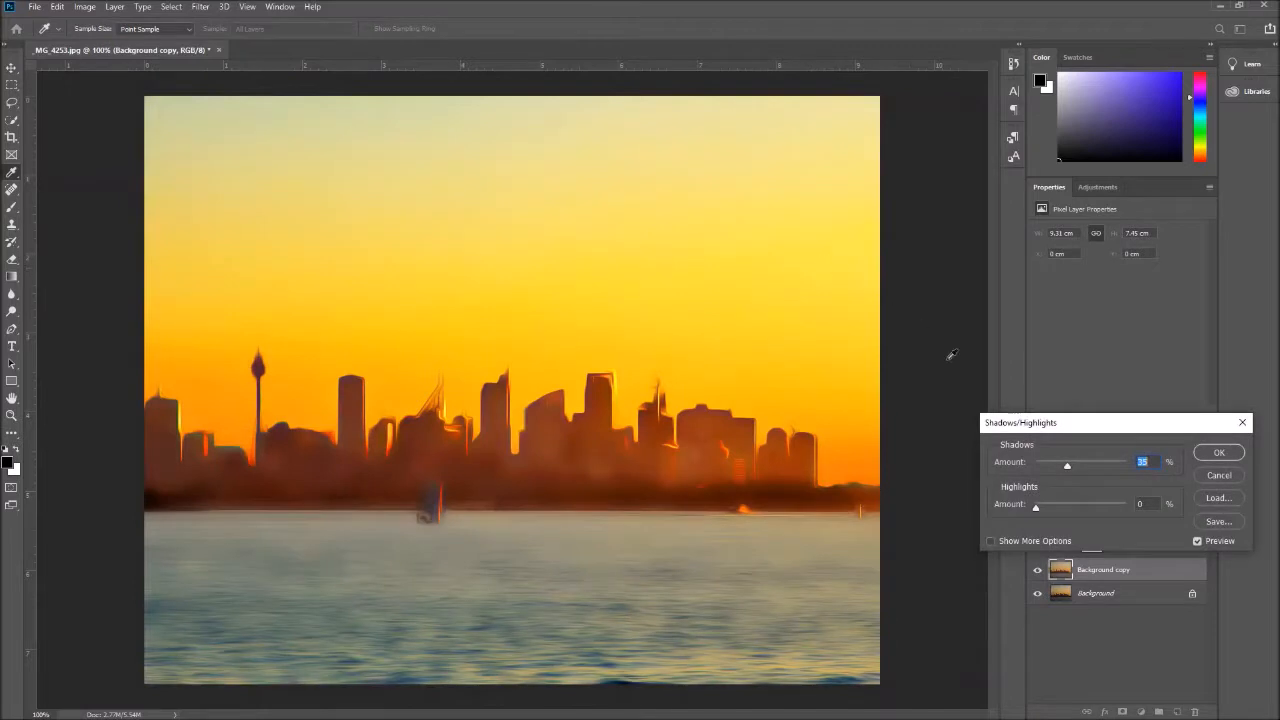
{"action": "left_click_drag", "start_coordinate": [1061, 464], "coordinate": [1051, 510]}
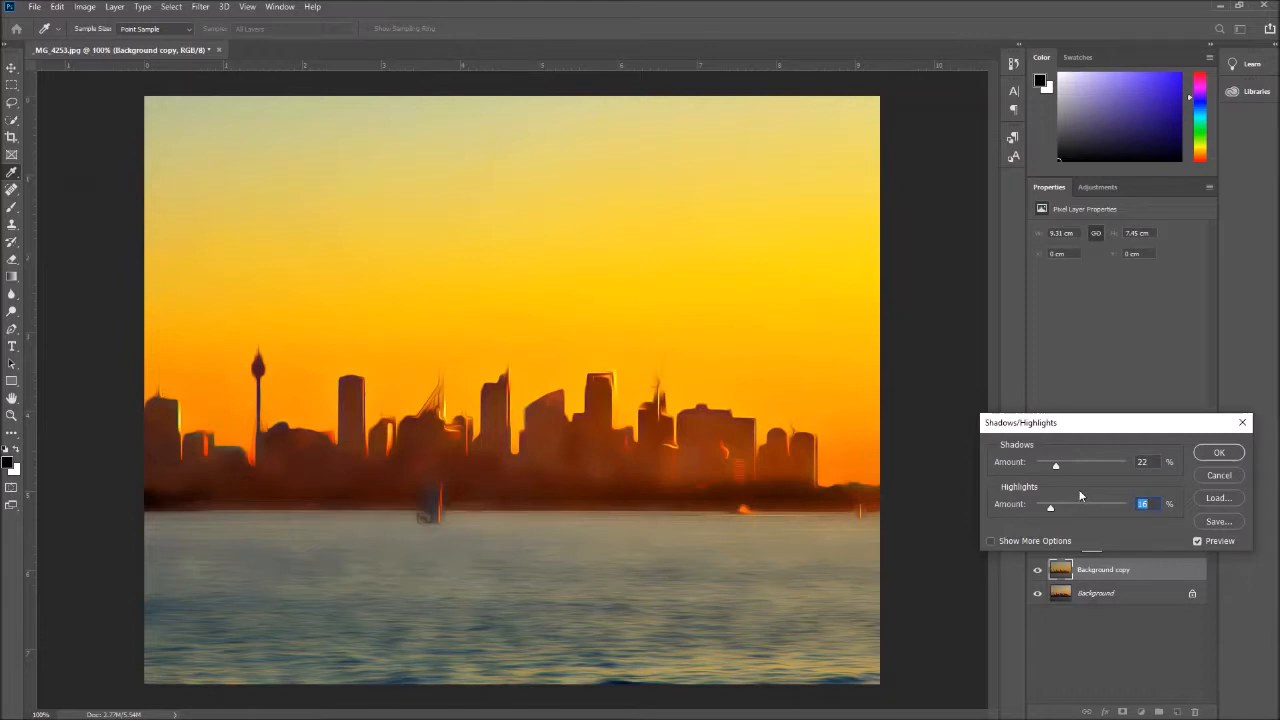
{"action": "left_click", "coordinate": [1237, 460]}
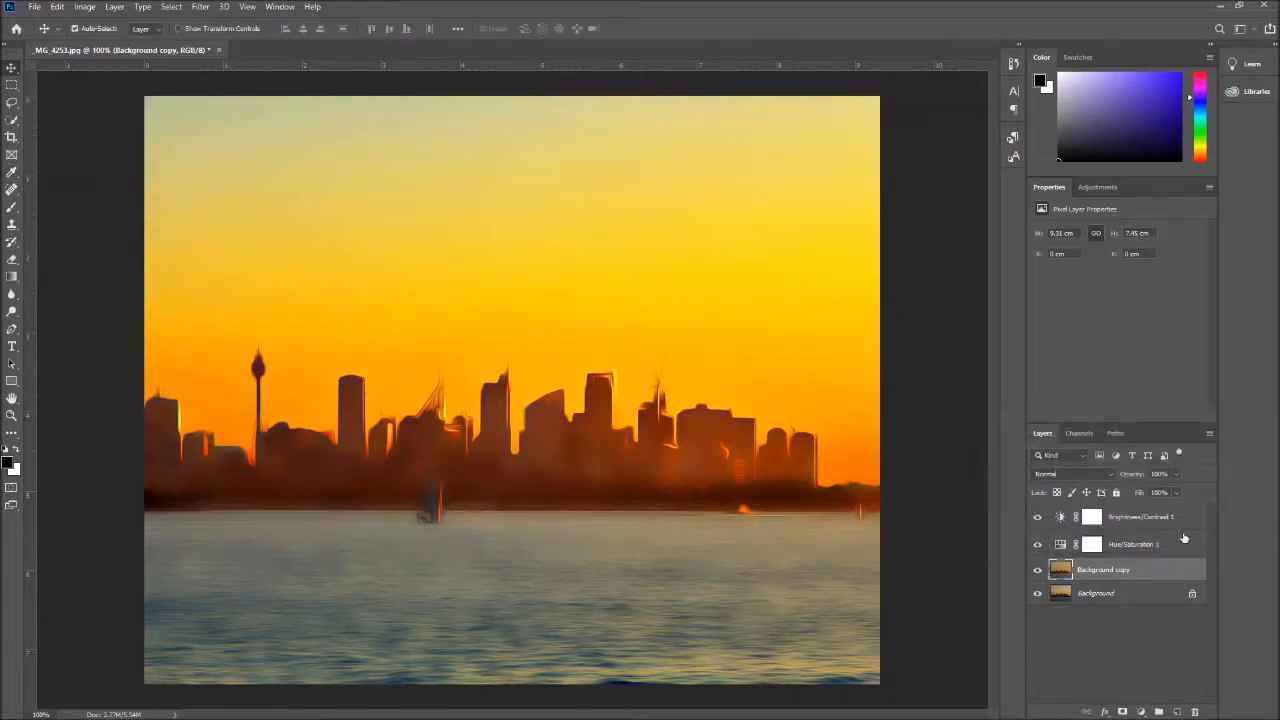
Raise the brightness of the Brightness/Contrast 1 adjustment layer to 85
{"action": "left_click", "coordinate": [1128, 522]}
{"action": "double_click", "coordinate": [1128, 522]}
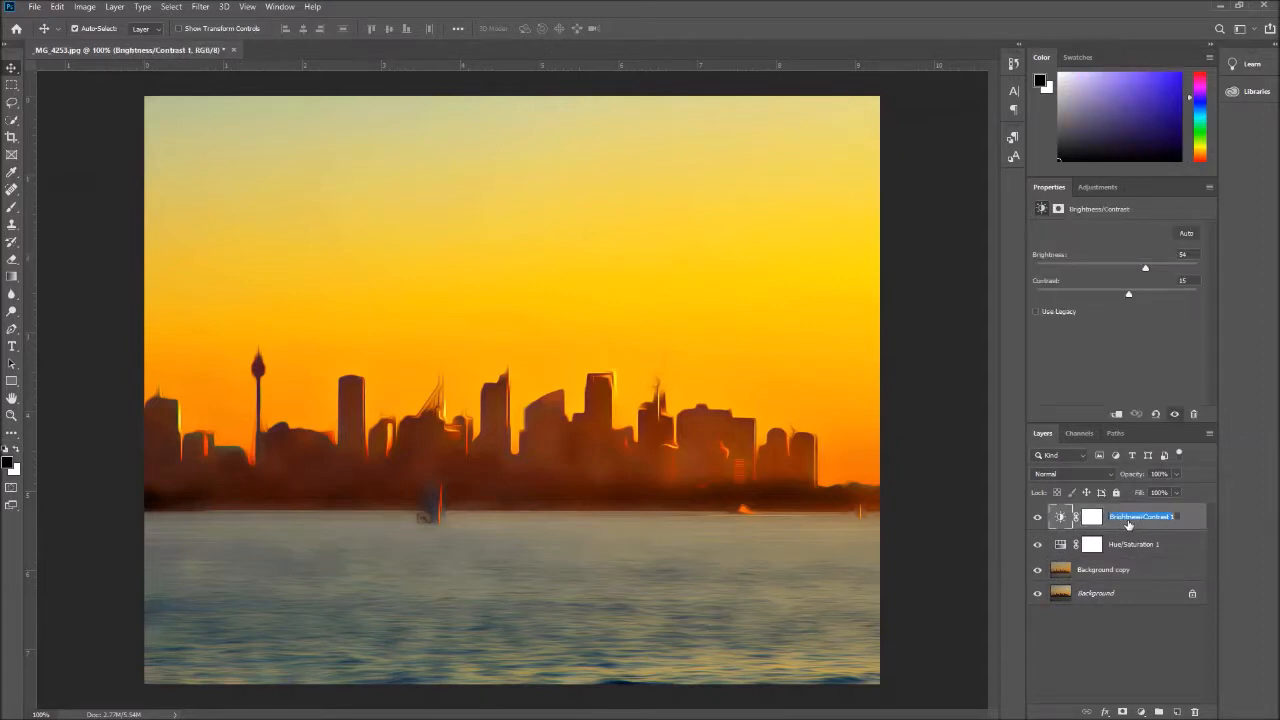
{"action": "left_click", "coordinate": [1092, 517]}
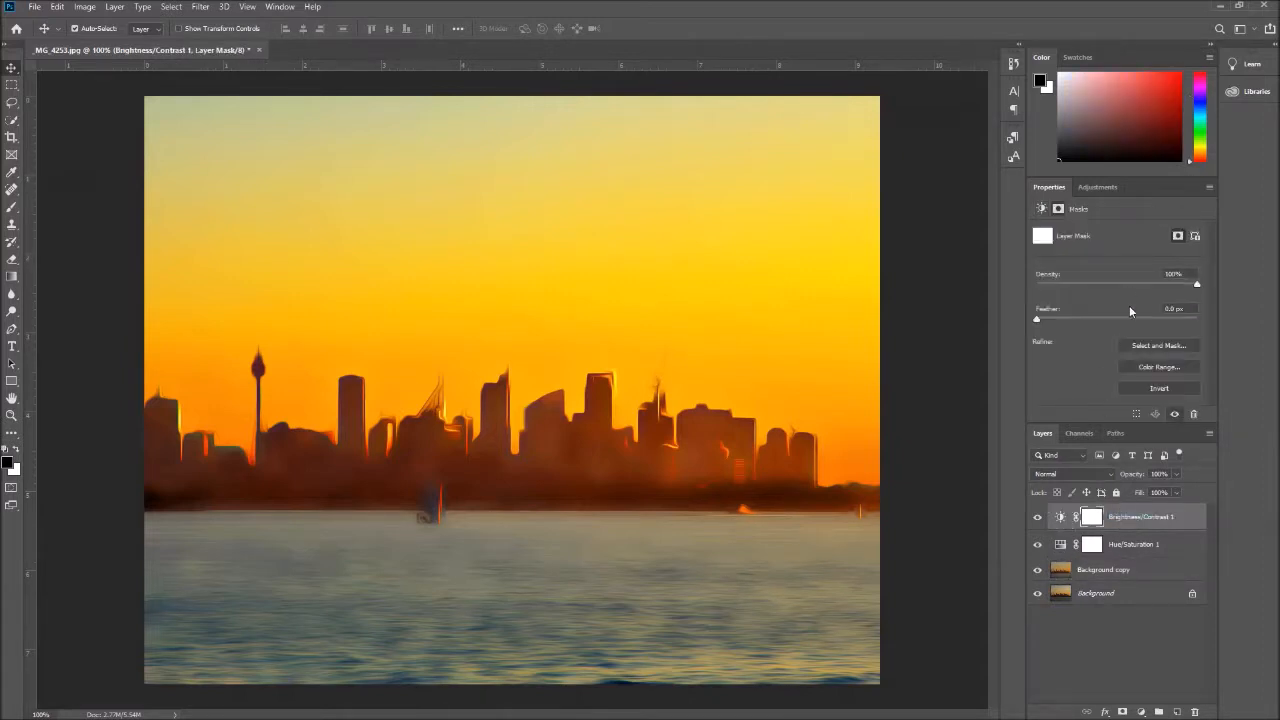
{"action": "double_click", "coordinate": [1150, 518]}
{"action": "left_click_drag", "start_coordinate": [1146, 267], "coordinate": [1161, 270]}
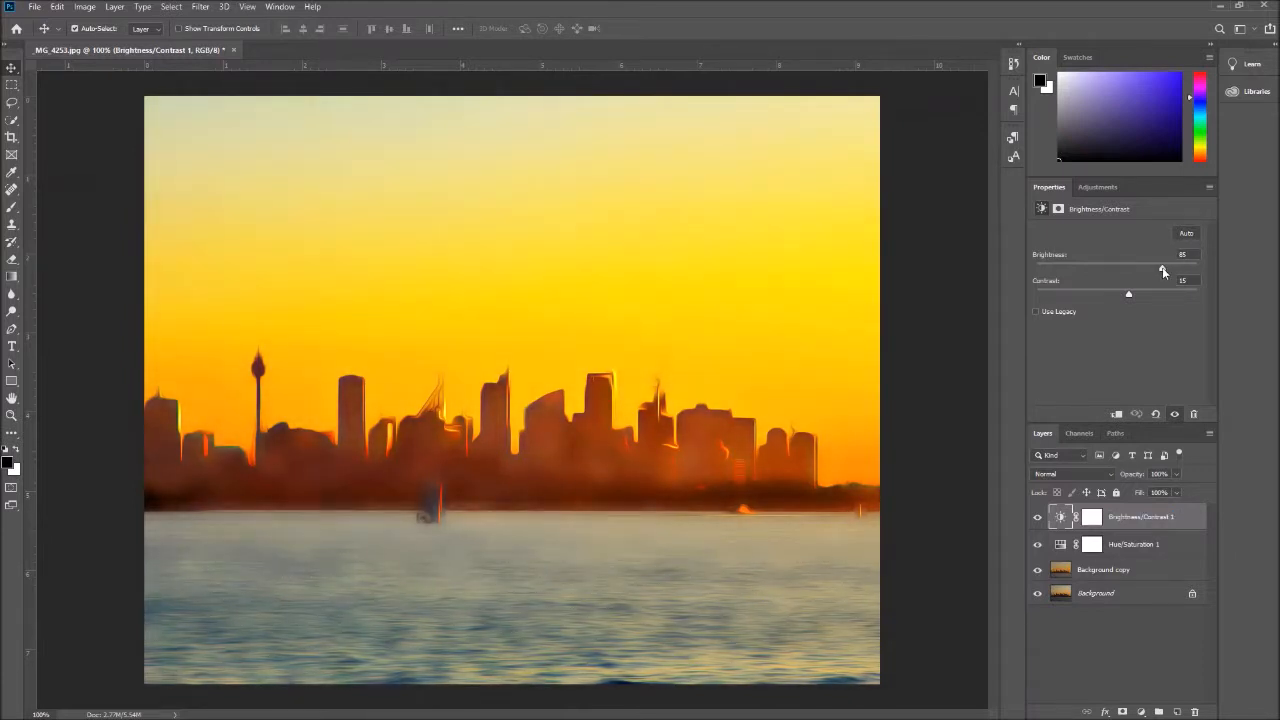
{"action": "left_click", "coordinate": [1127, 576]}
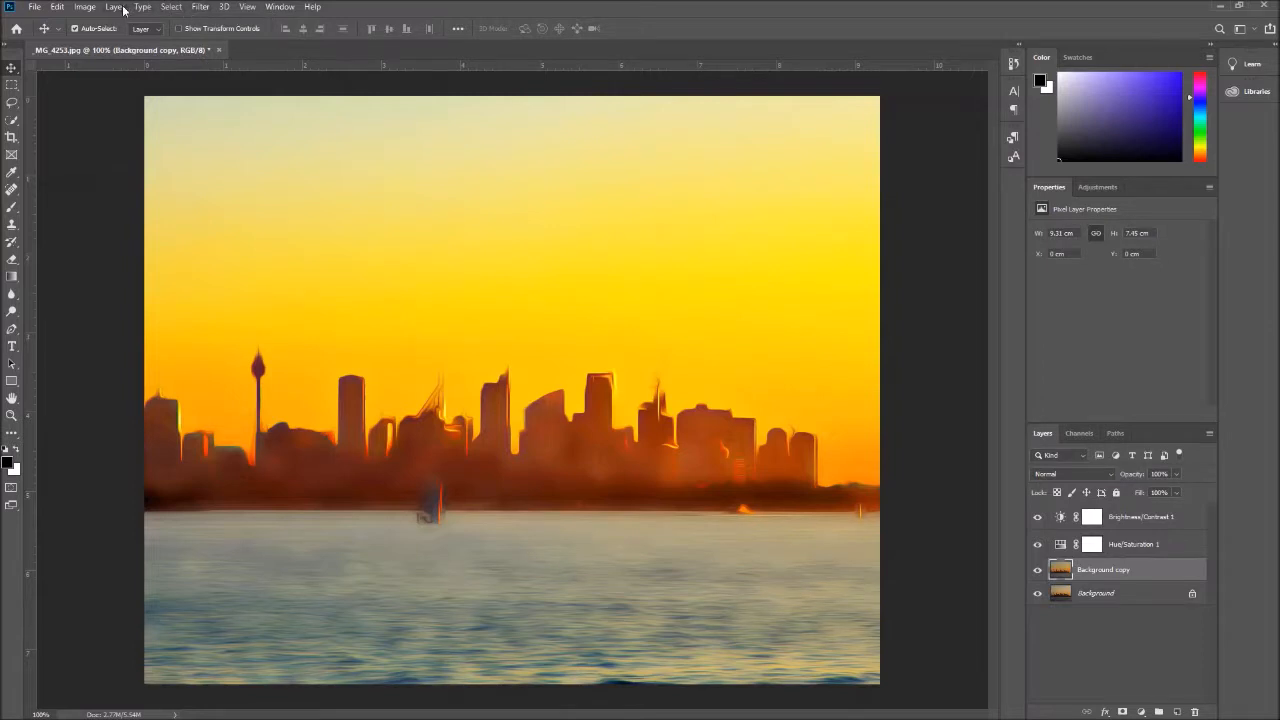
{"action": "left_click", "coordinate": [92, 9]}
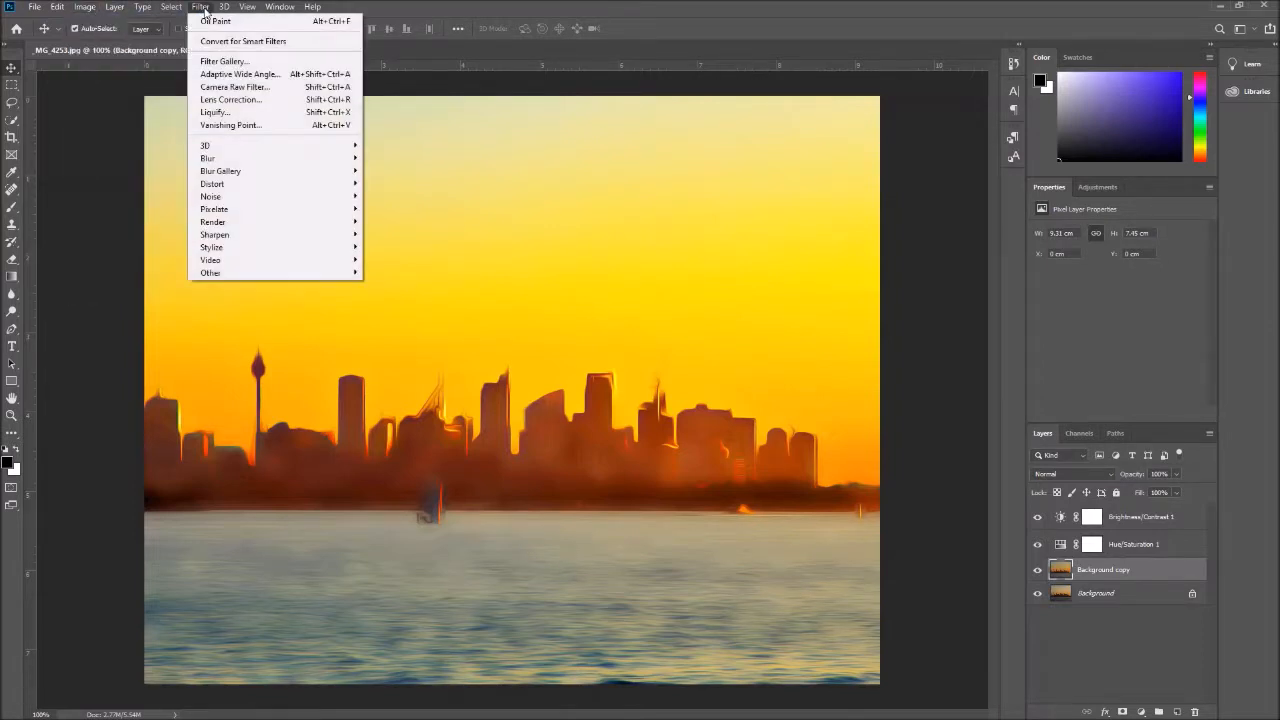
{"action": "mouse_move", "coordinate": [239, 207]}
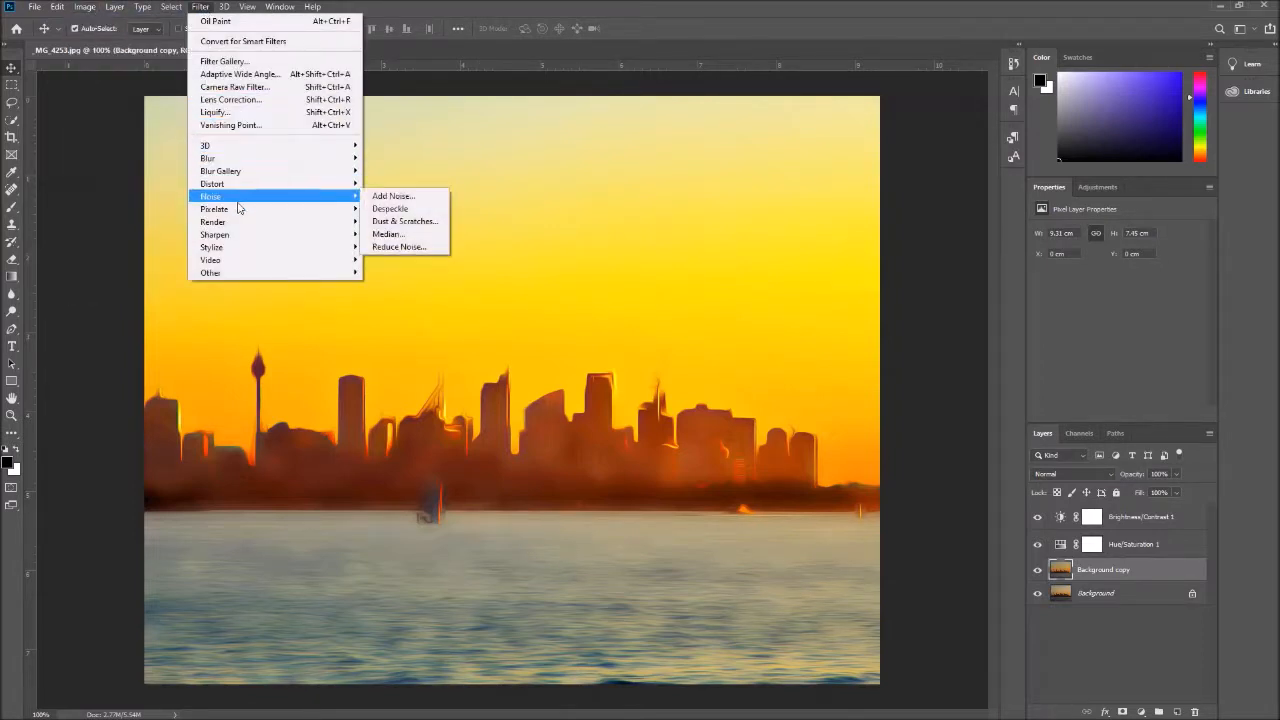
{"action": "left_click", "coordinate": [224, 61]}
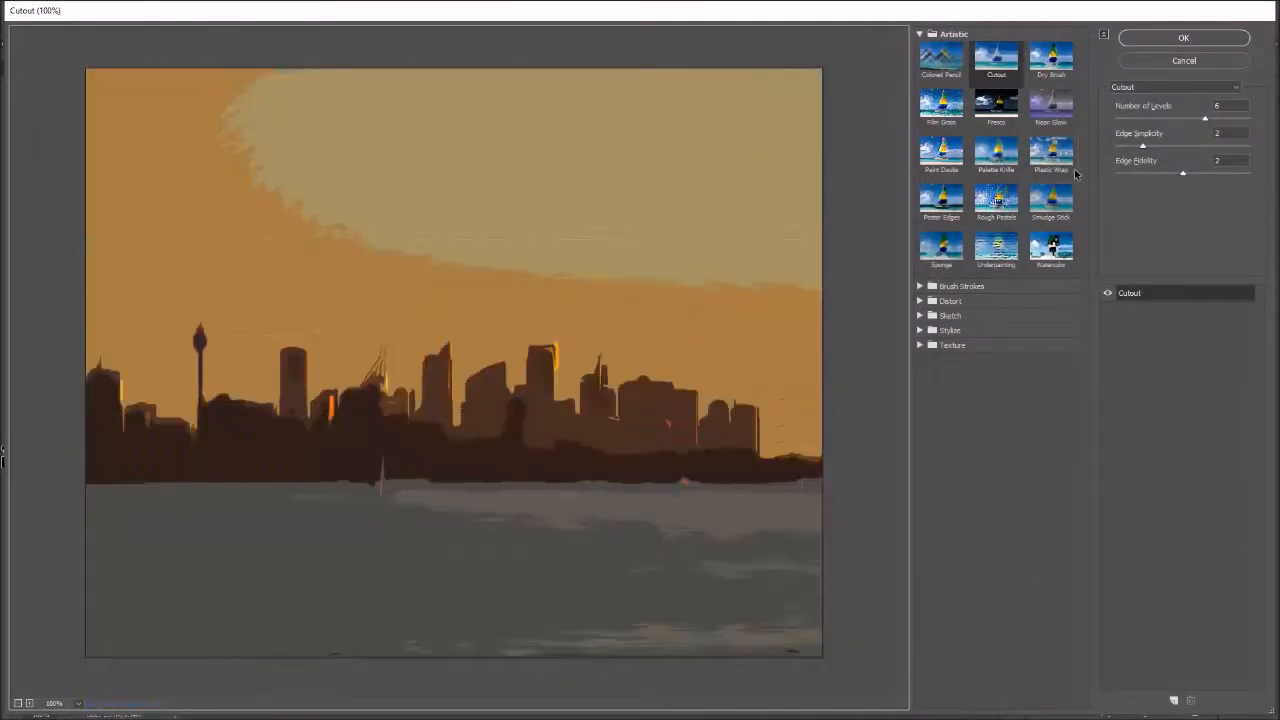
{"action": "left_click_drag", "start_coordinate": [1146, 147], "coordinate": [1153, 148]}
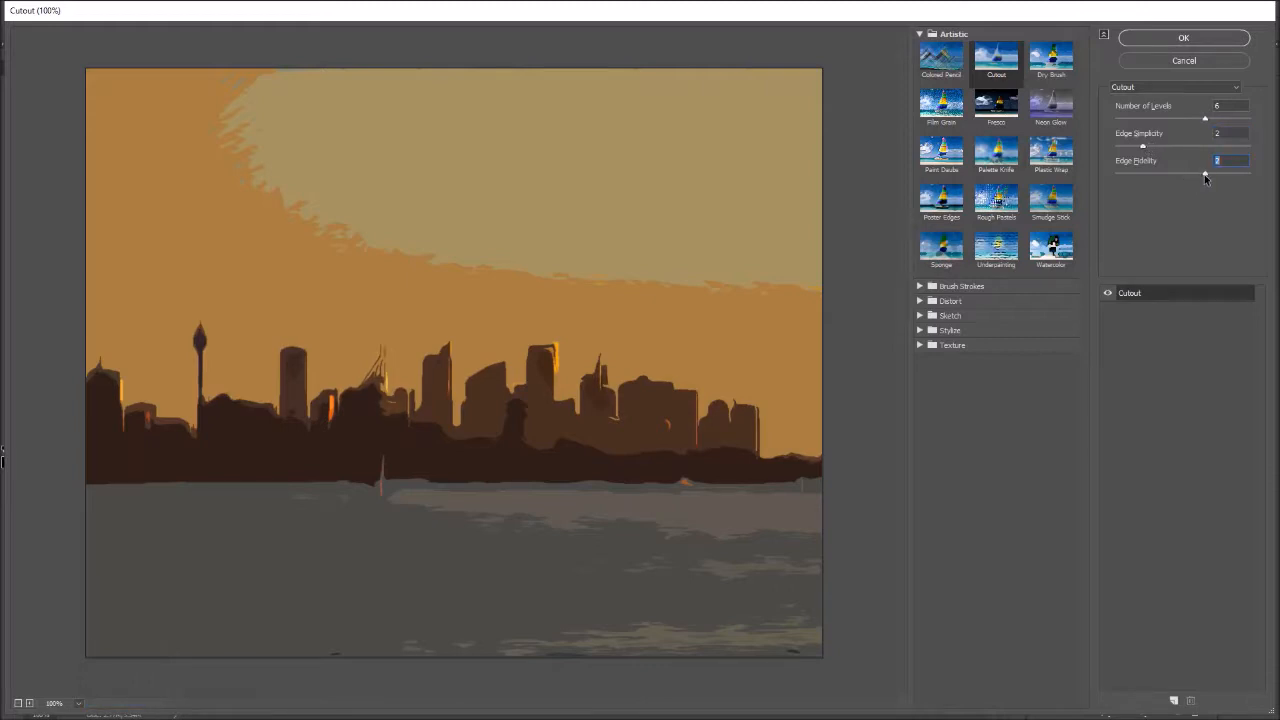
{"action": "left_click_drag", "start_coordinate": [1204, 175], "coordinate": [1120, 178]}
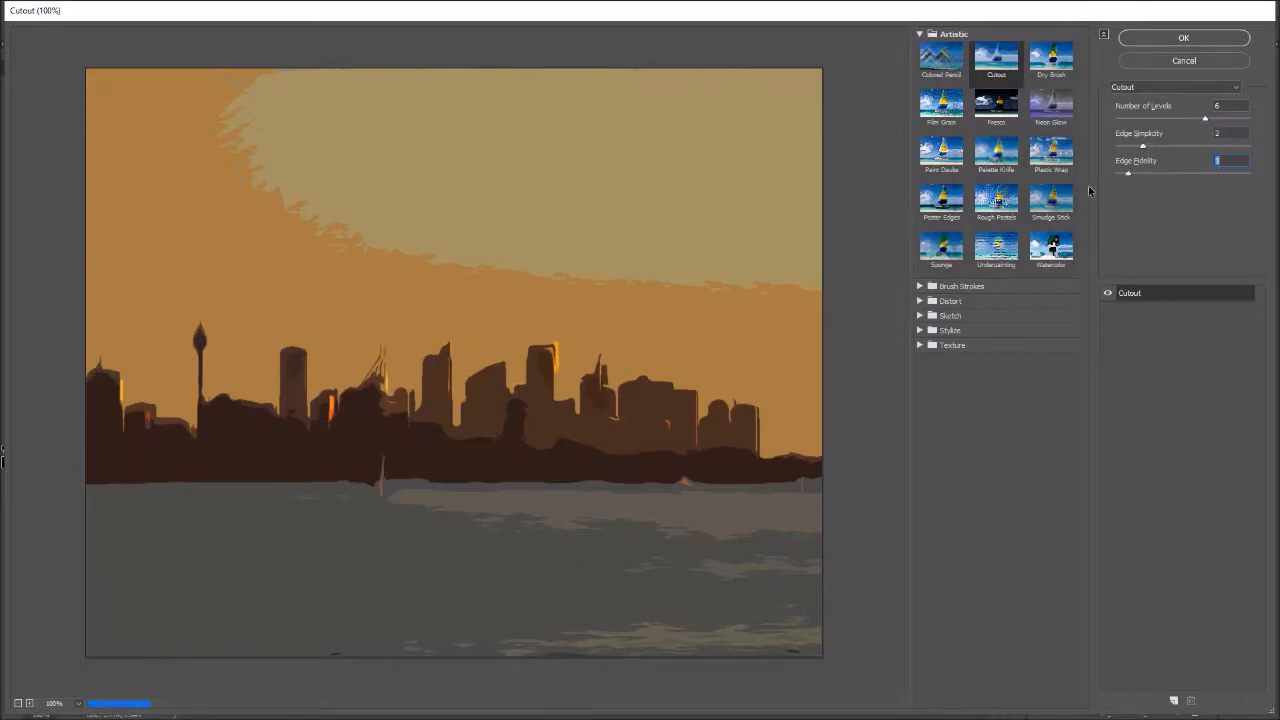
{"action": "left_click", "coordinate": [1183, 61]}
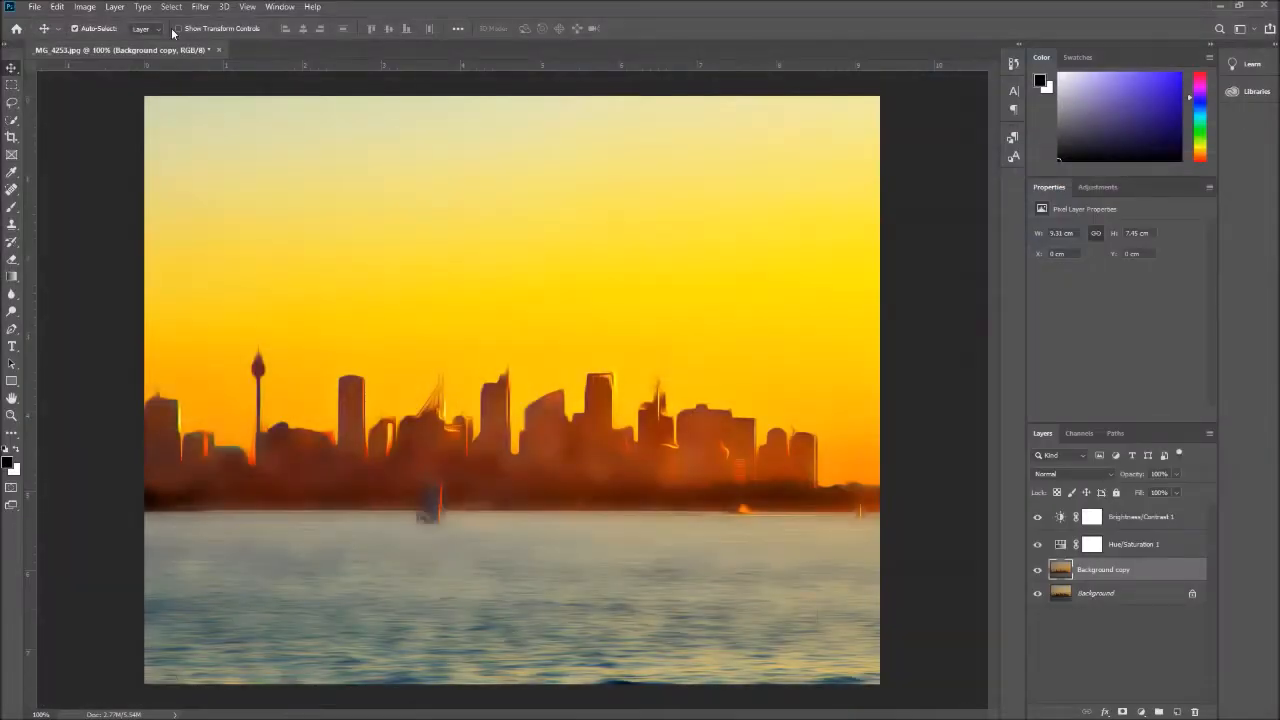
Apply the Sharpen More filter to the Background copy layer
{"action": "left_click", "coordinate": [201, 7]}
{"action": "mouse_move", "coordinate": [320, 236]}
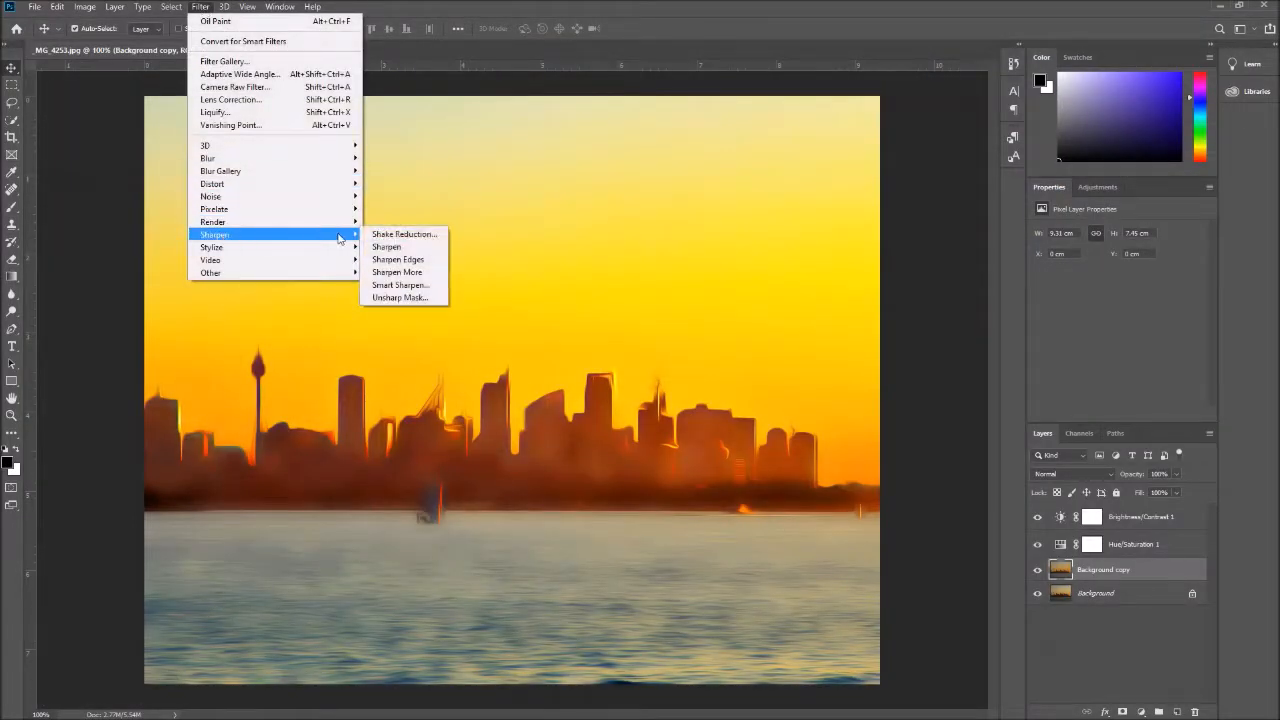
{"action": "left_click", "coordinate": [411, 273]}
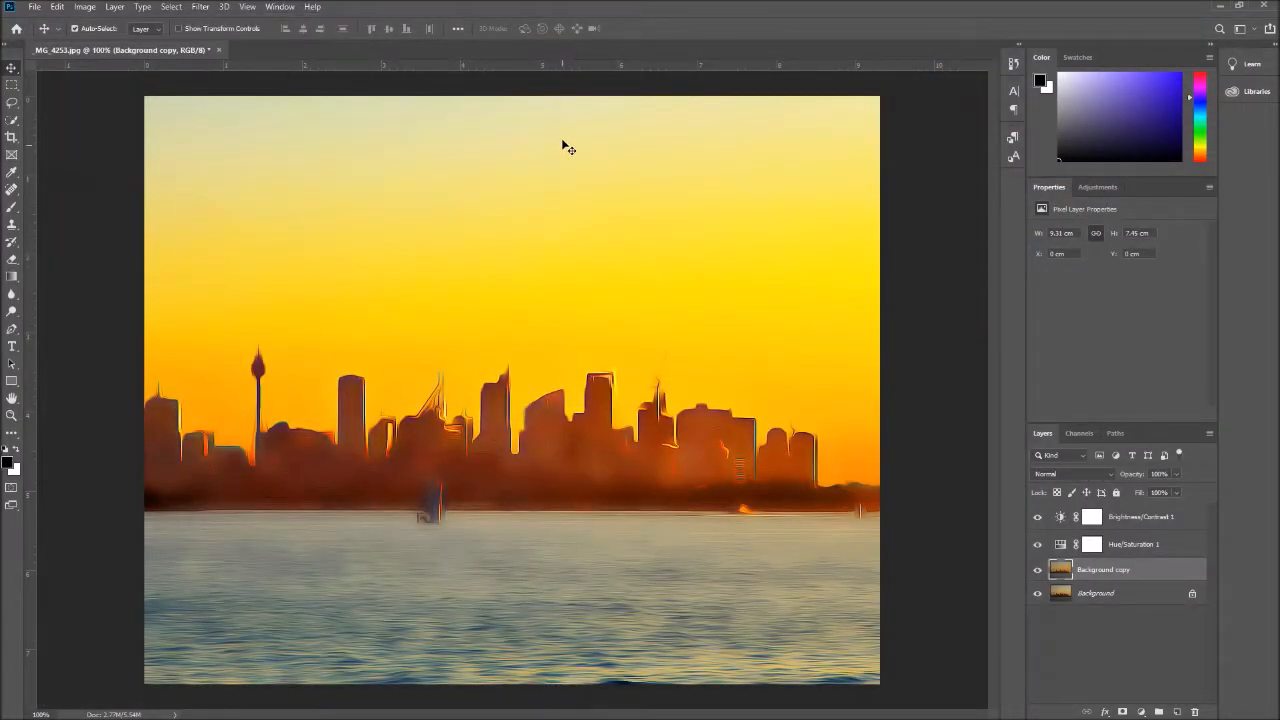
Apply the Cutout filter to the Background copy layer with 6 levels, edge simplicity 3 and edge fidelity 2
{"action": "left_click", "coordinate": [199, 12]}
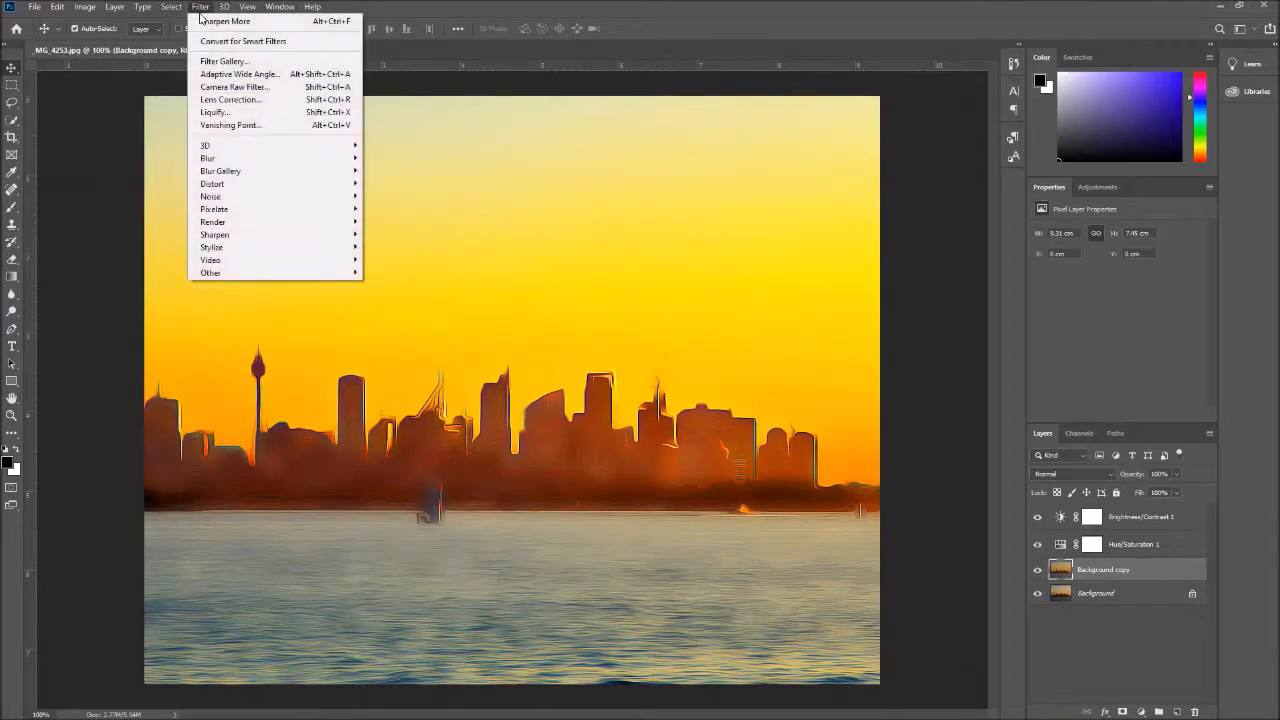
{"action": "mouse_move", "coordinate": [239, 234]}
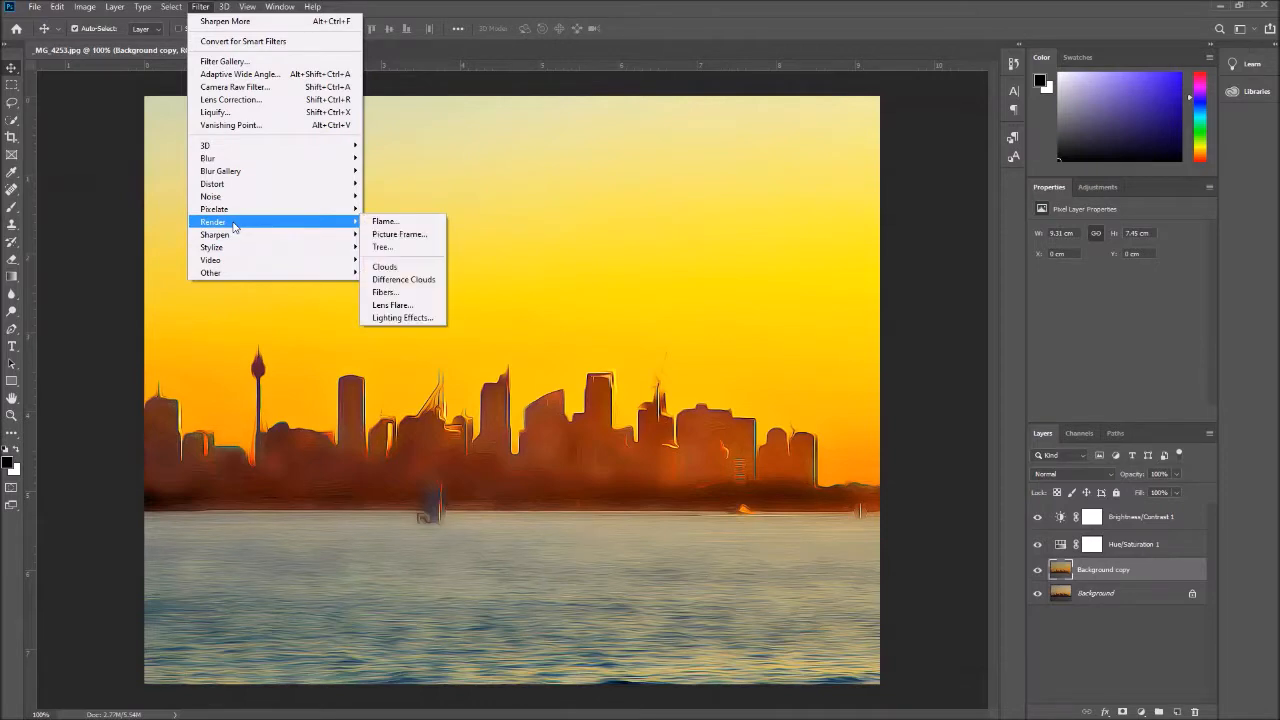
{"action": "left_click", "coordinate": [228, 61]}
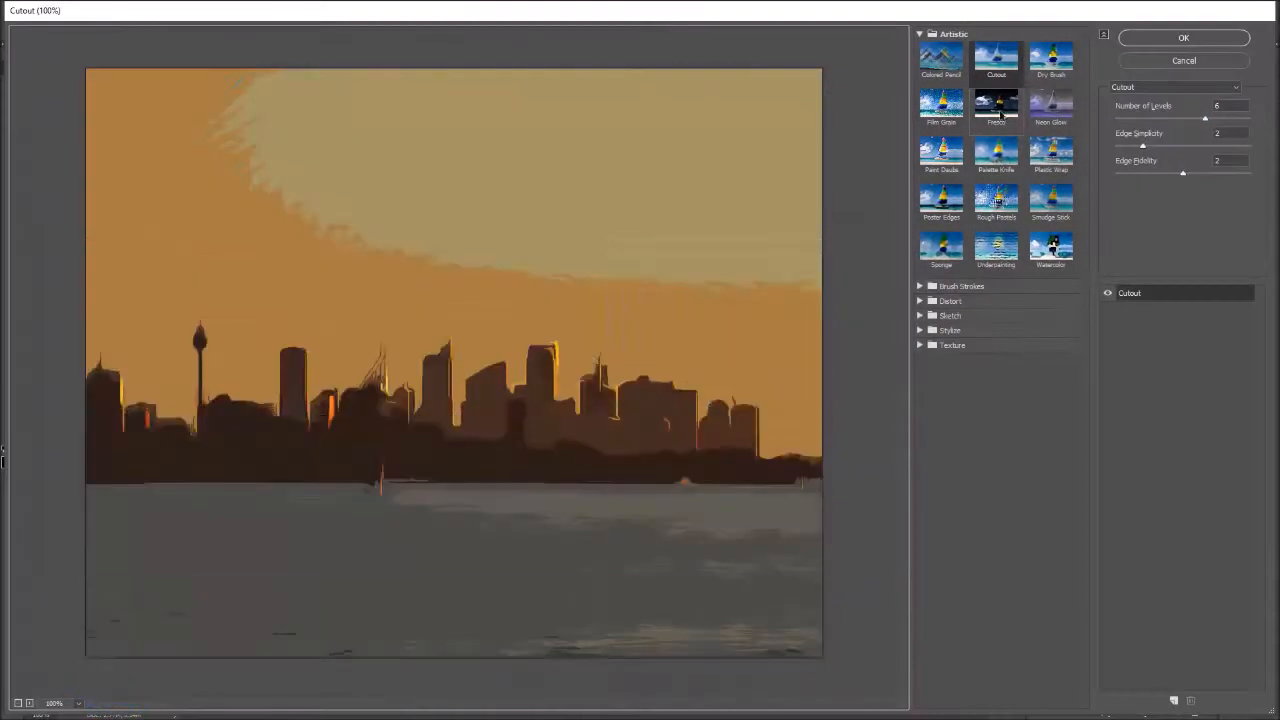
{"action": "left_click", "coordinate": [1203, 119]}
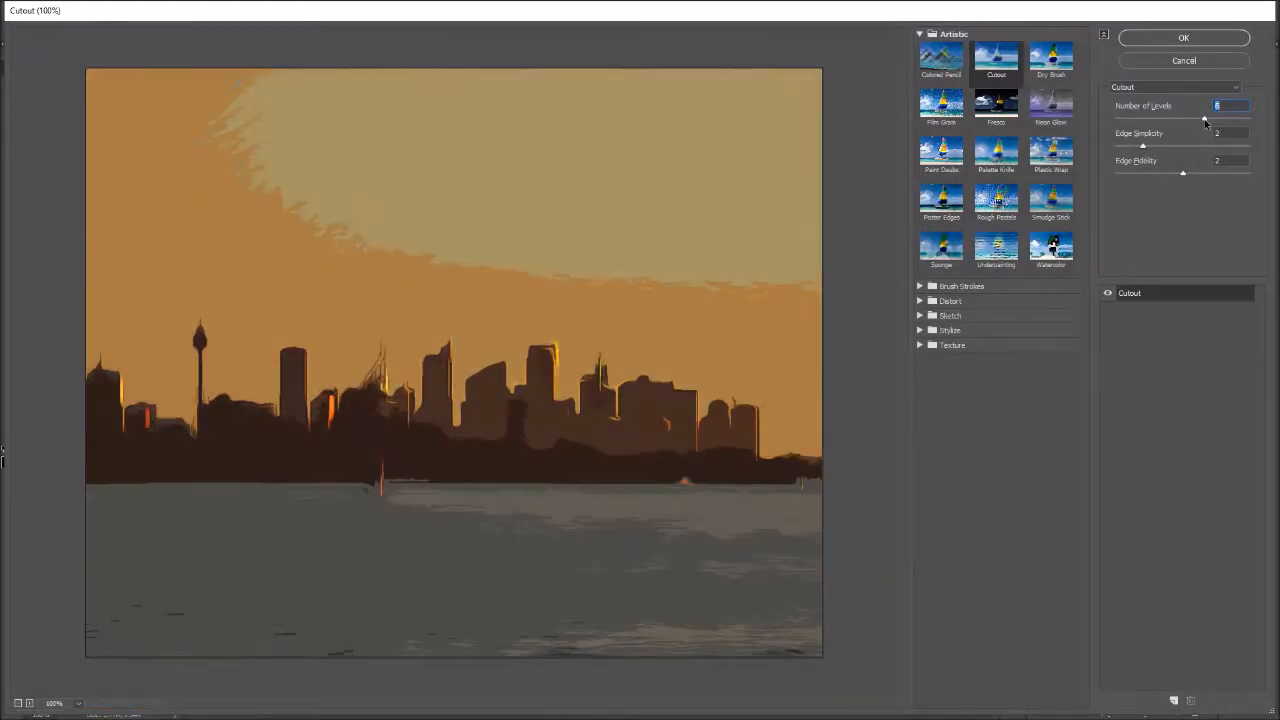
{"action": "left_click_drag", "start_coordinate": [1205, 120], "coordinate": [1160, 149]}
{"action": "left_click", "coordinate": [1203, 40]}
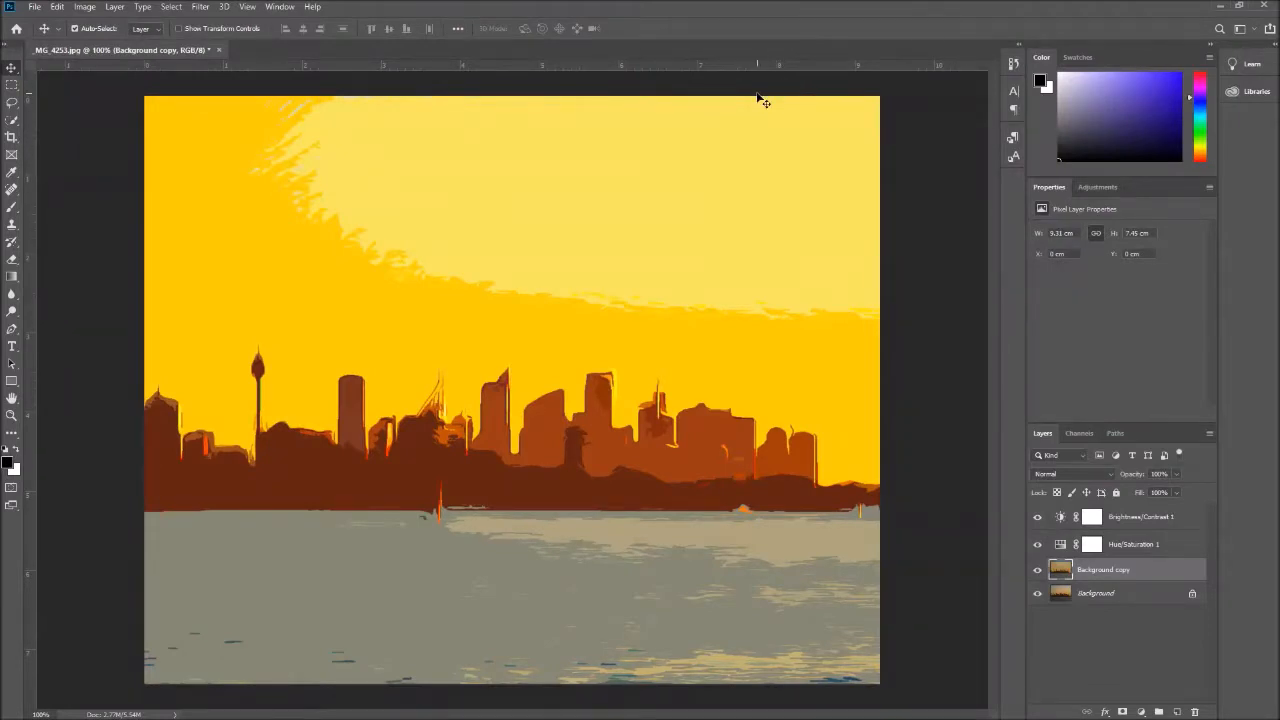
Set the hue of the Hue/Saturation 1 adjustment layer to -2
{"action": "left_click", "coordinate": [1156, 548]}
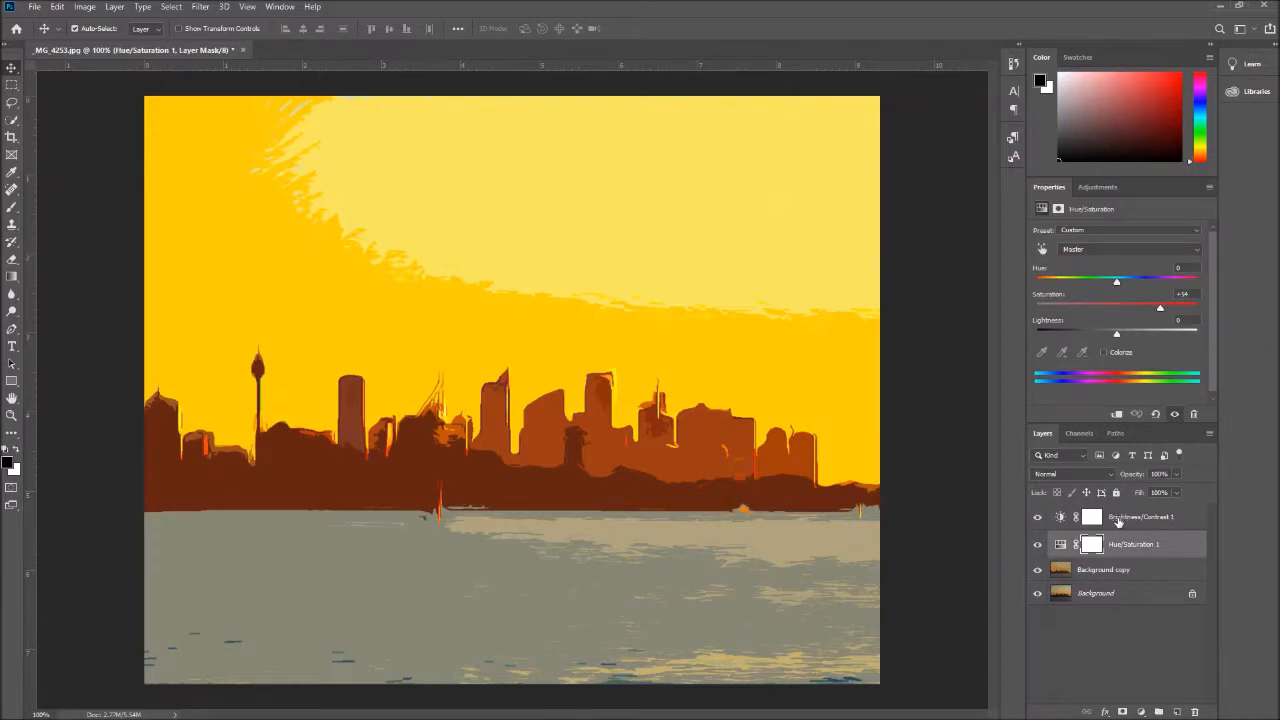
{"action": "double_click", "coordinate": [1112, 545]}
{"action": "left_click", "coordinate": [1062, 544]}
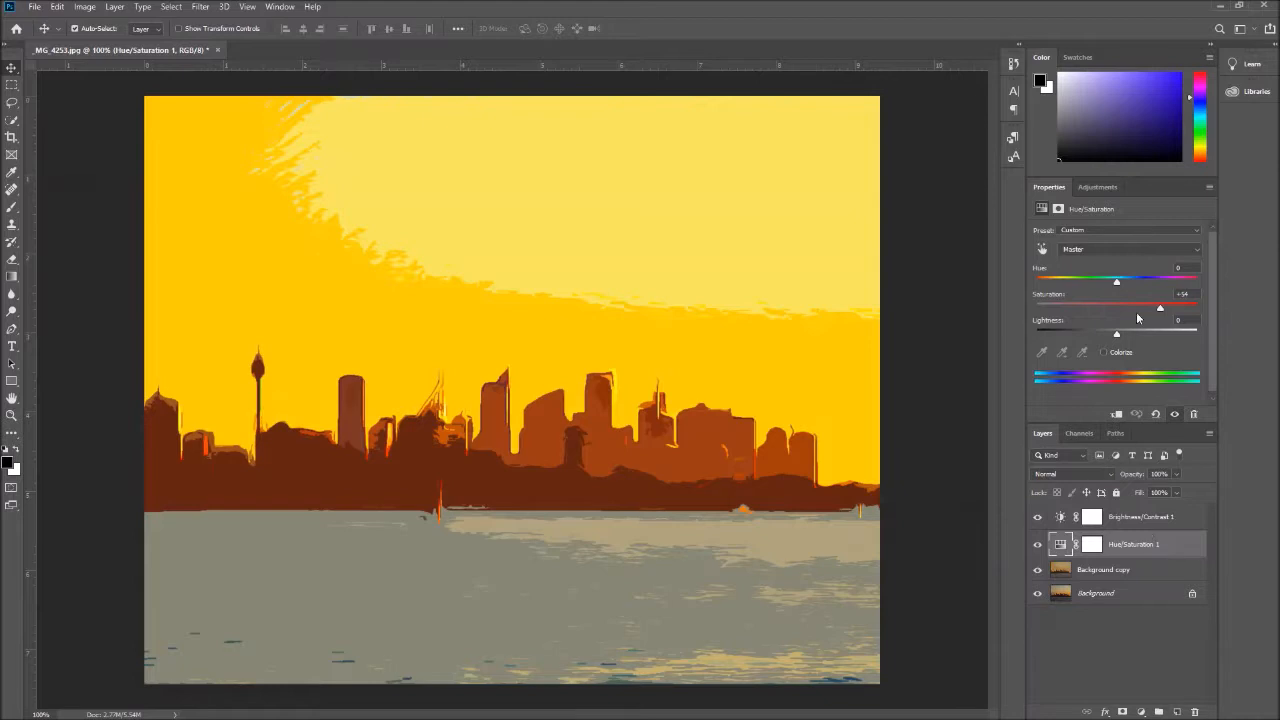
{"action": "mouse_move", "coordinate": [1117, 285]}
{"action": "left_mouse_down"}
{"action": "mouse_move", "coordinate": [1106, 284]}
{"action": "mouse_move", "coordinate": [1119, 286]}
{"action": "left_mouse_up"}
Apply the Texturizer filter with the Canvas texture to the Background copy layer, adjusting the texture's scaling
{"action": "left_click", "coordinate": [1130, 578]}
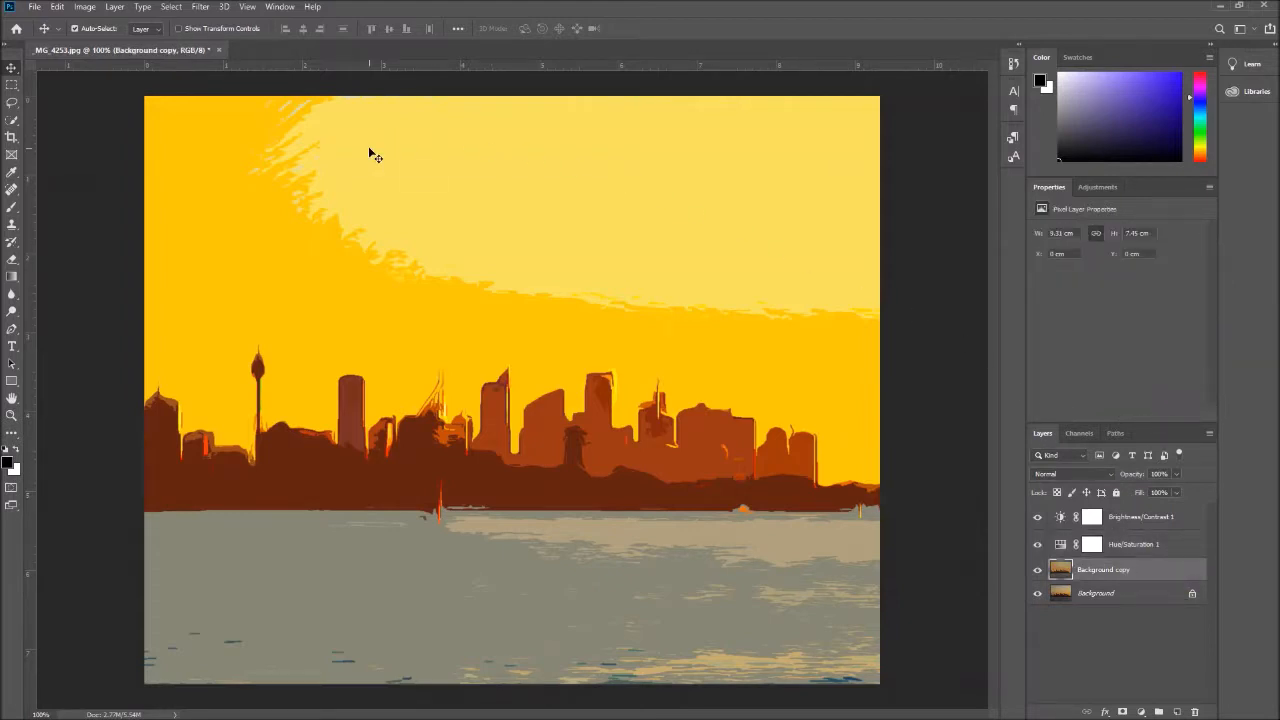
{"action": "left_click", "coordinate": [200, 6]}
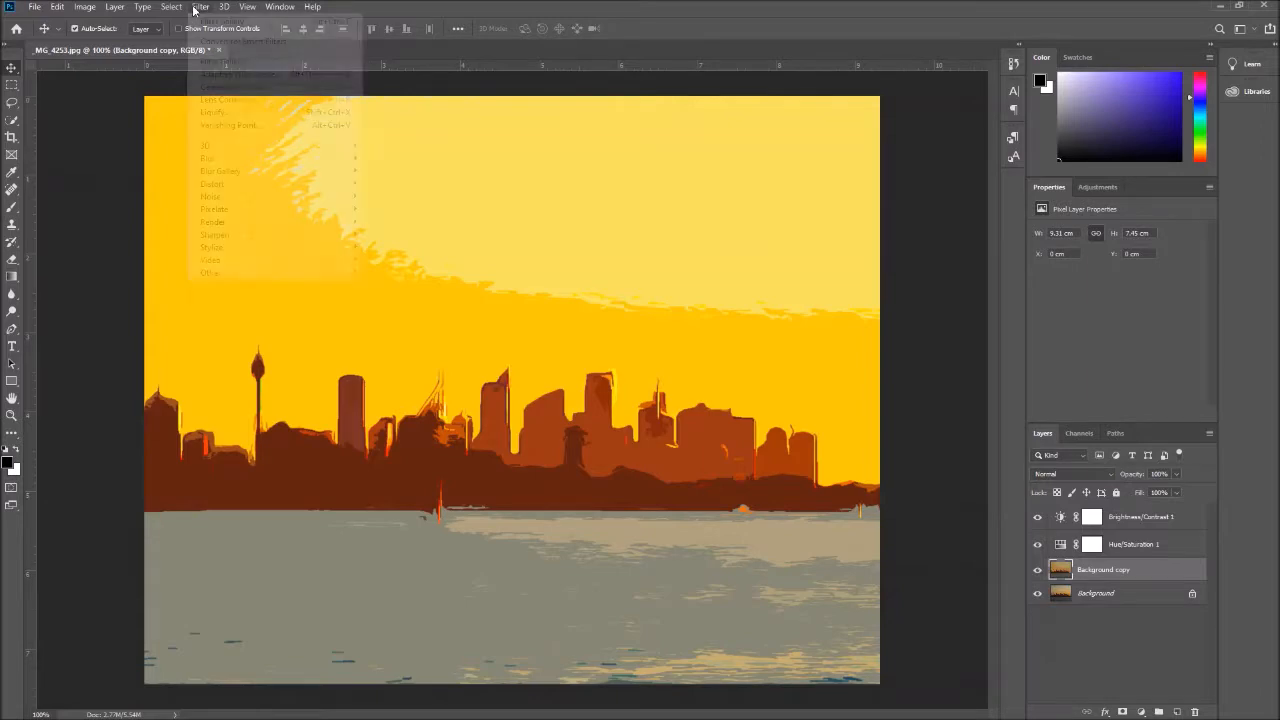
{"action": "left_click", "coordinate": [215, 62]}
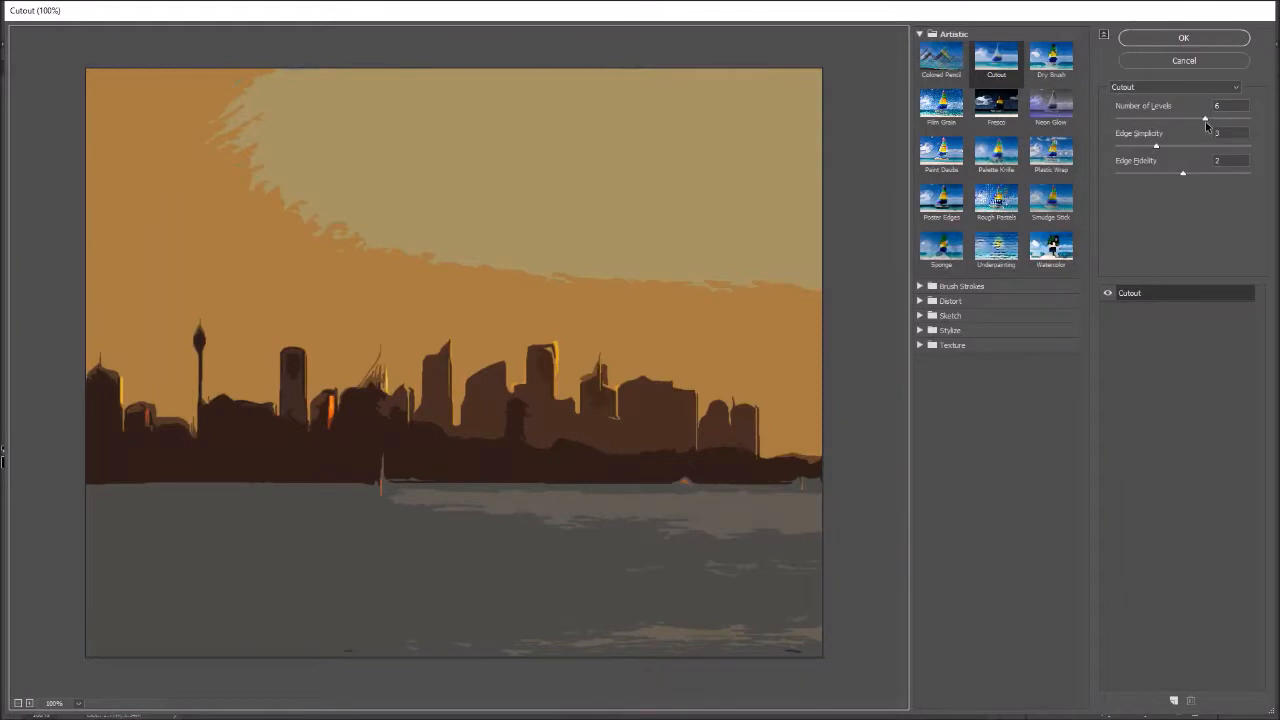
{"action": "left_click", "coordinate": [1051, 60]}
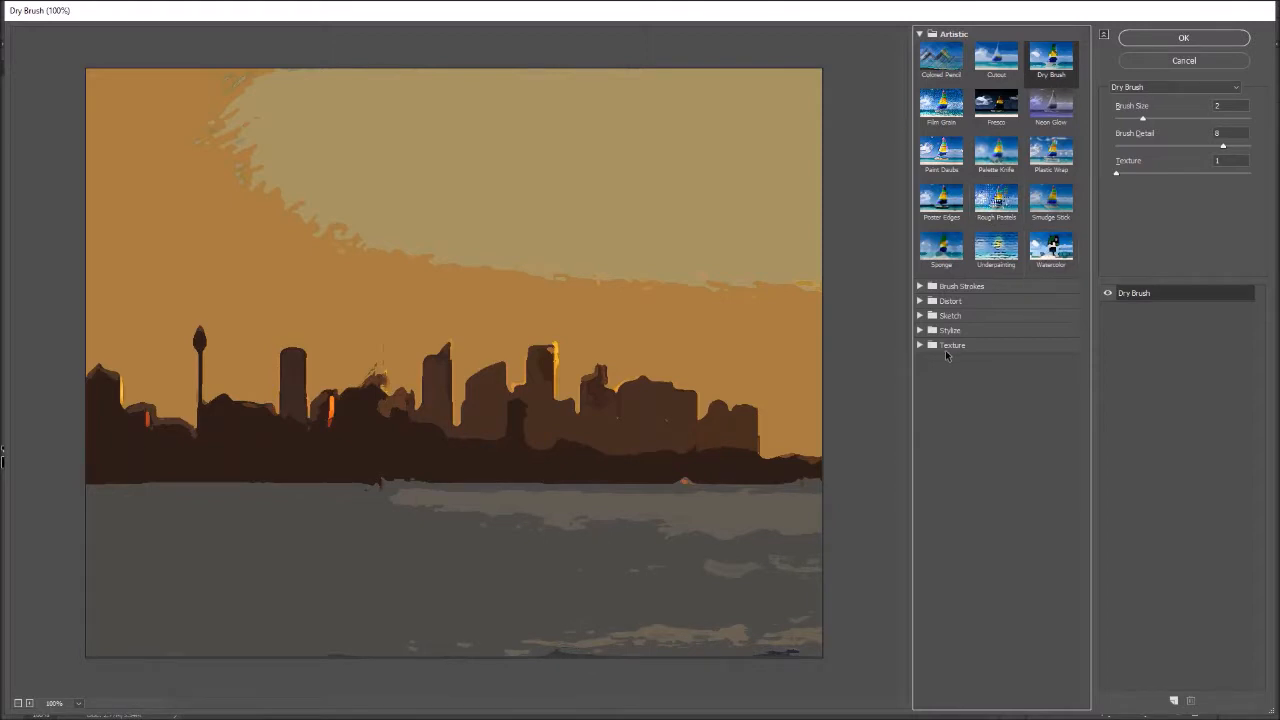
{"action": "left_click", "coordinate": [919, 346]}
{"action": "left_click", "coordinate": [1077, 438]}
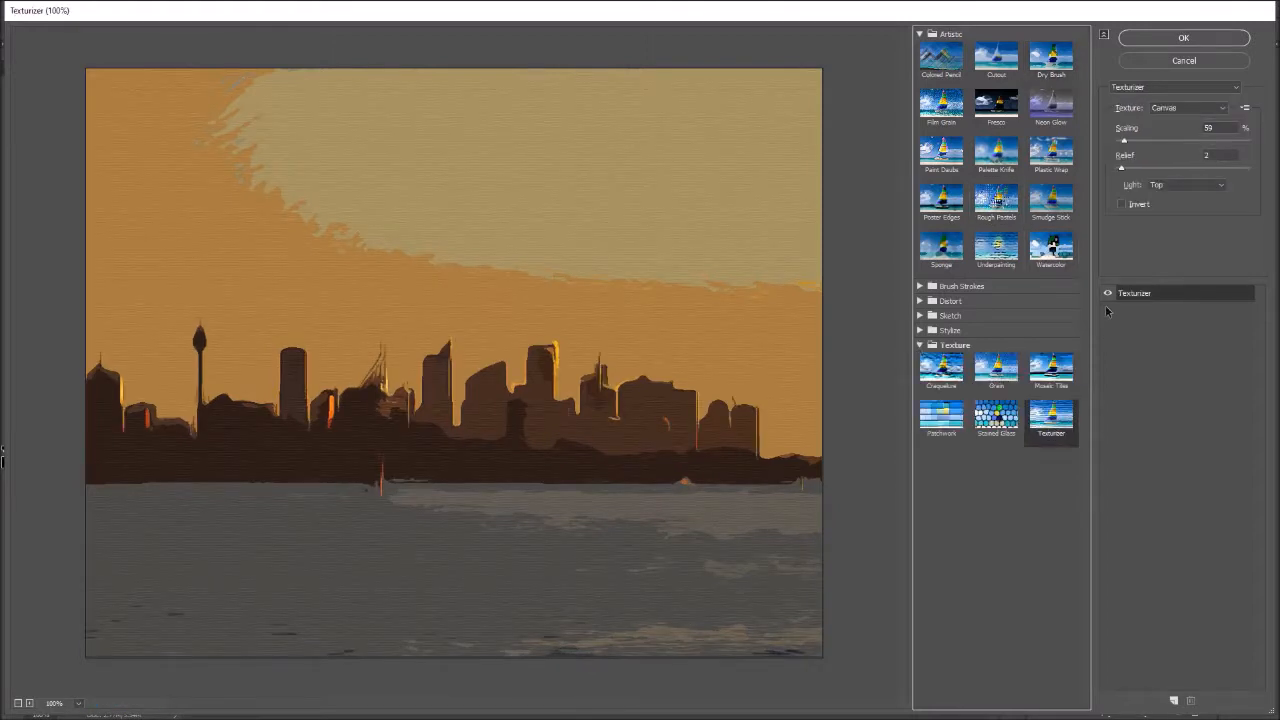
{"action": "left_click_drag", "start_coordinate": [1122, 142], "coordinate": [1142, 145]}
{"action": "left_click", "coordinate": [1182, 40]}
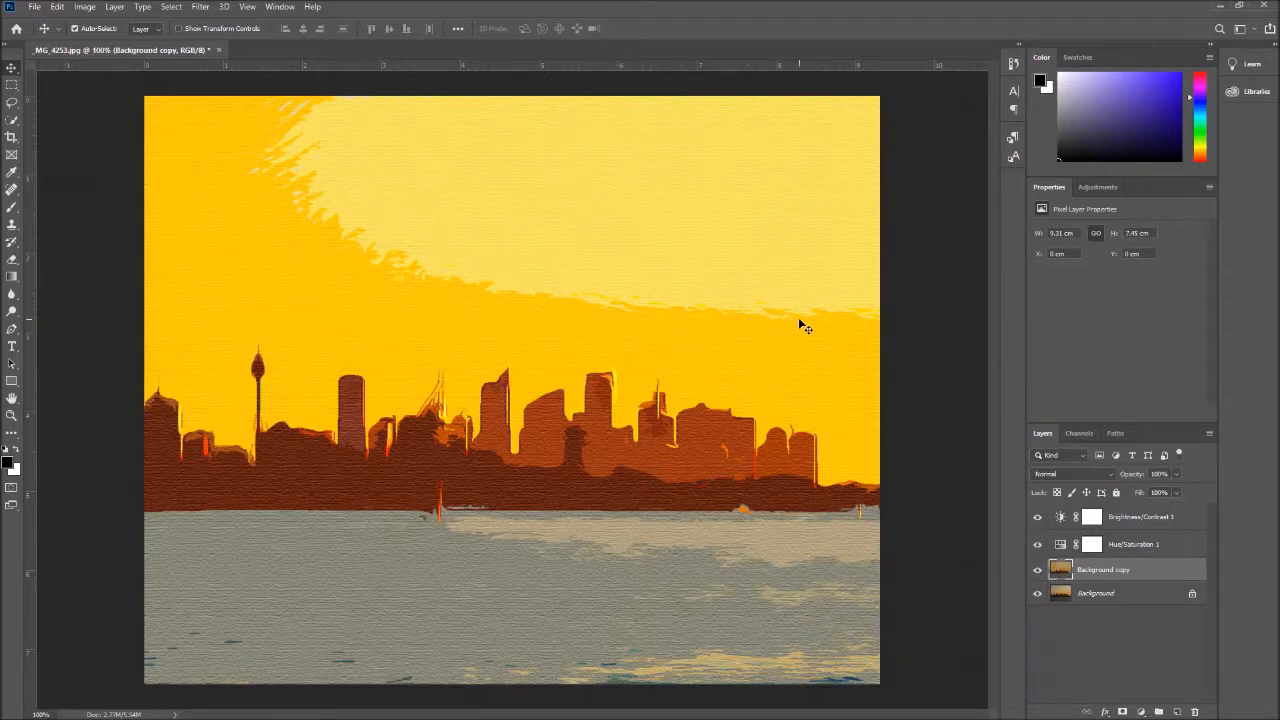
Add a Levels adjustment layer directly above Background copy with input levels of 5, 1.03 and 225
{"action": "left_click", "coordinate": [1100, 595]}
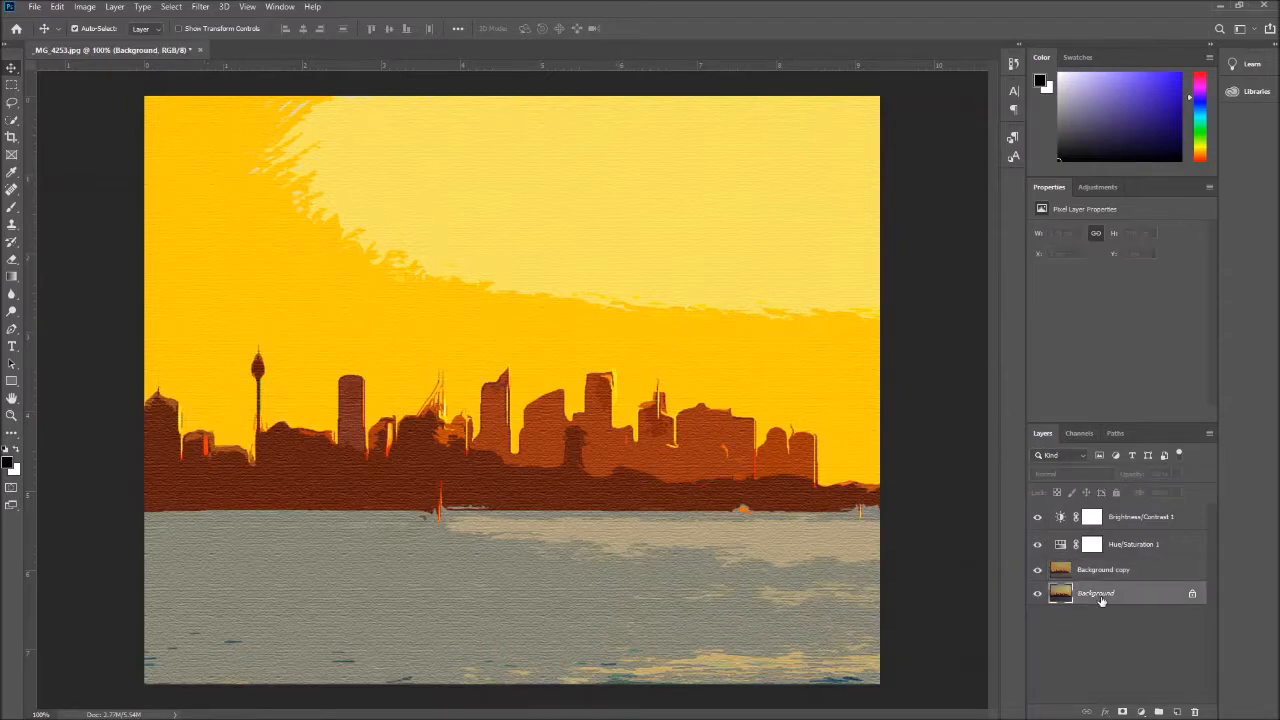
{"action": "left_click", "coordinate": [1110, 570]}
{"action": "left_click", "coordinate": [1143, 711]}
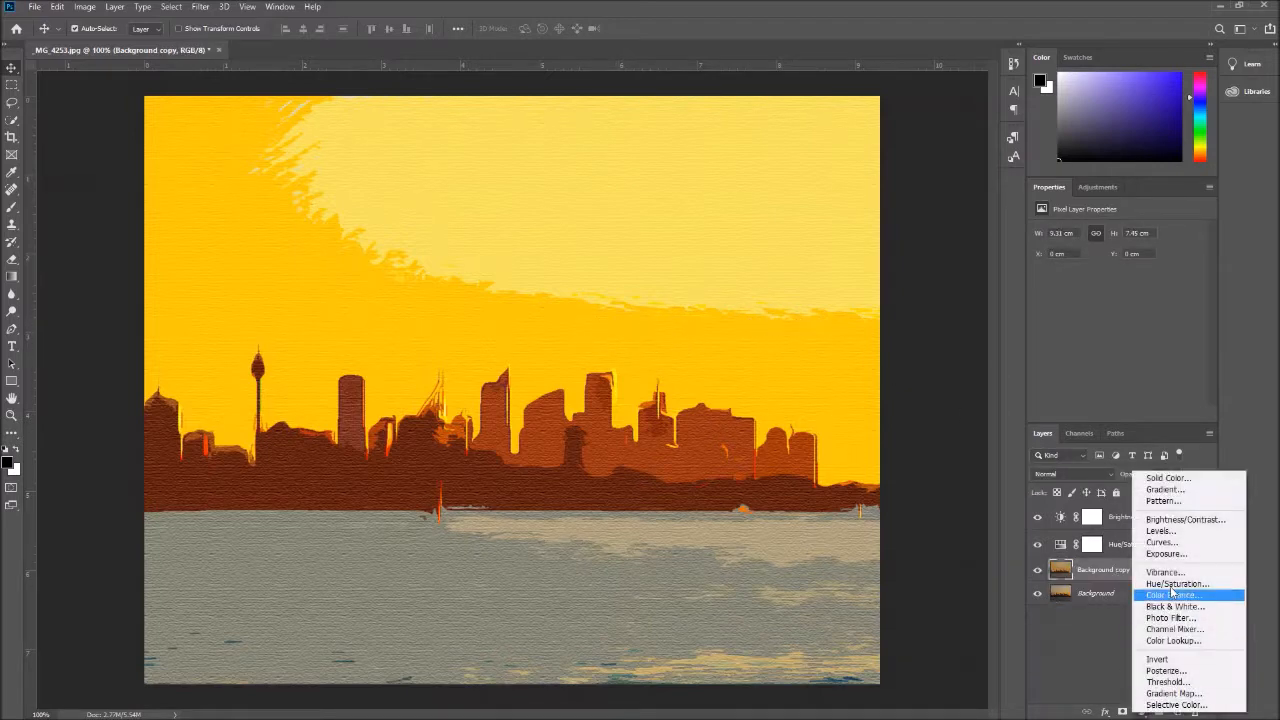
{"action": "left_click", "coordinate": [1160, 526]}
{"action": "left_click_drag", "start_coordinate": [1122, 334], "coordinate": [1180, 333]}
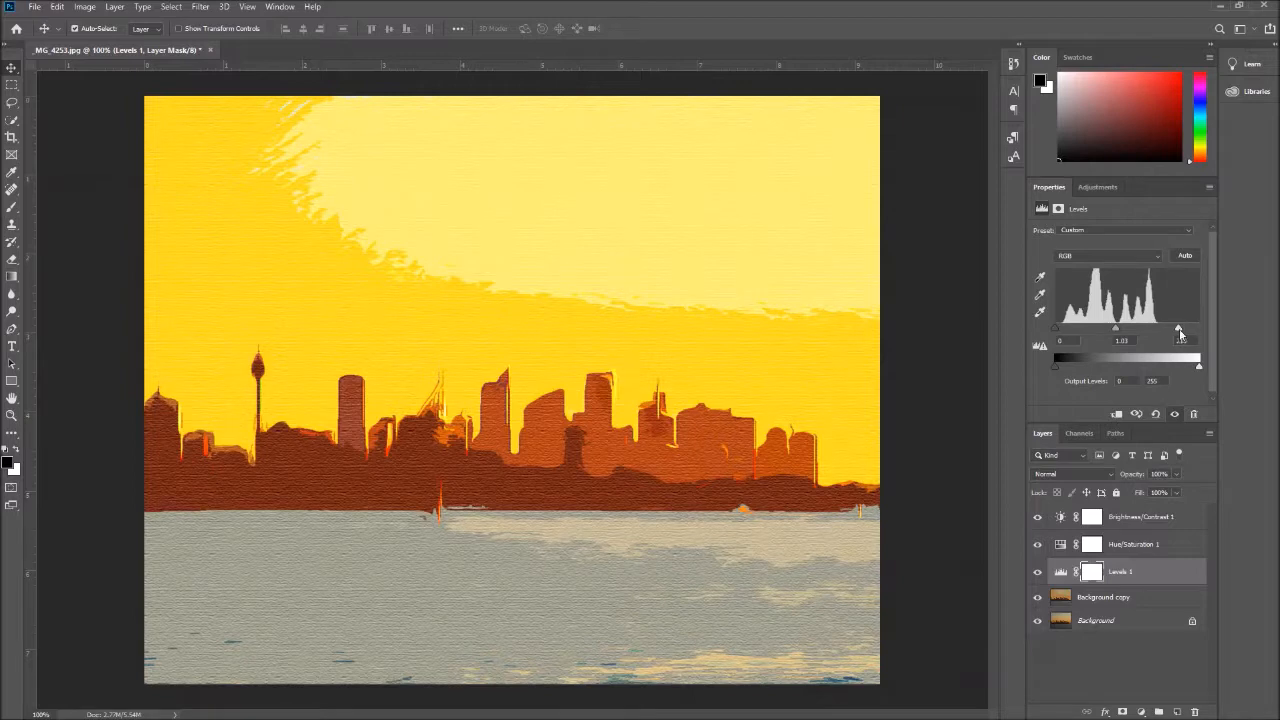
{"action": "left_click_drag", "start_coordinate": [1054, 334], "coordinate": [1060, 333]}
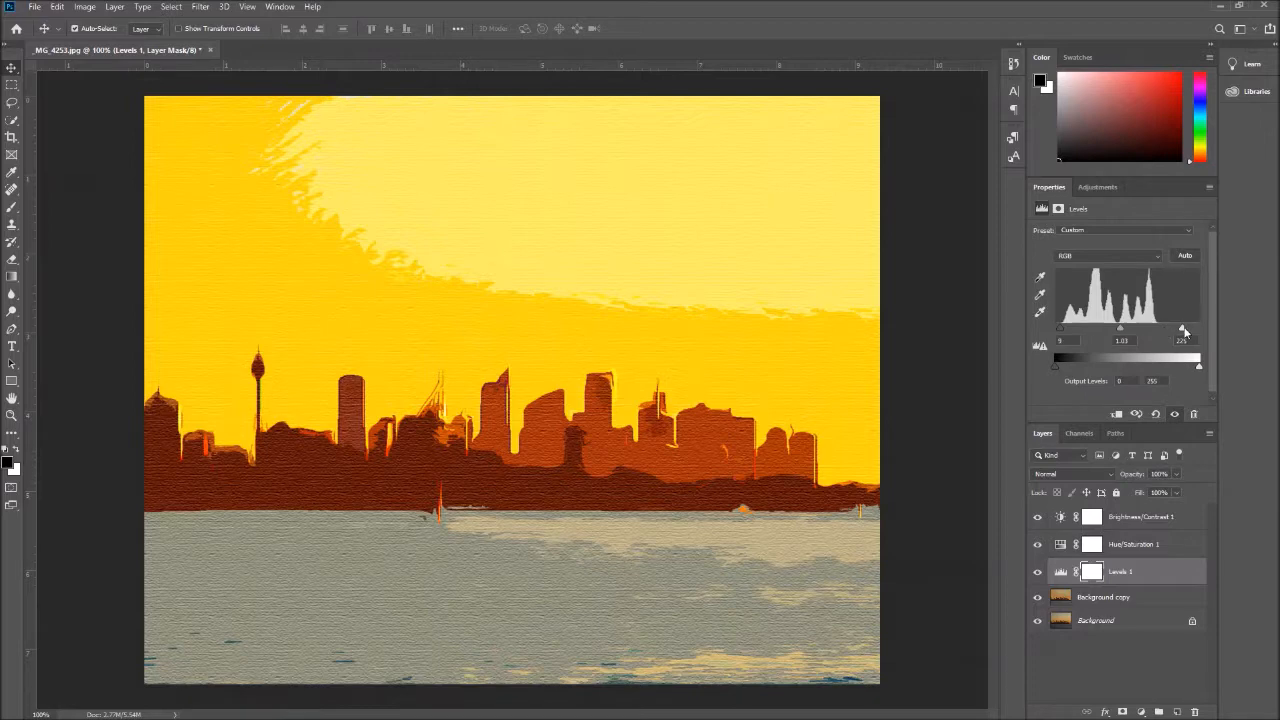
{"action": "left_click_drag", "start_coordinate": [1184, 332], "coordinate": [1182, 332]}
{"action": "left_click", "coordinate": [1118, 547]}
{"action": "left_click", "coordinate": [85, 7]}
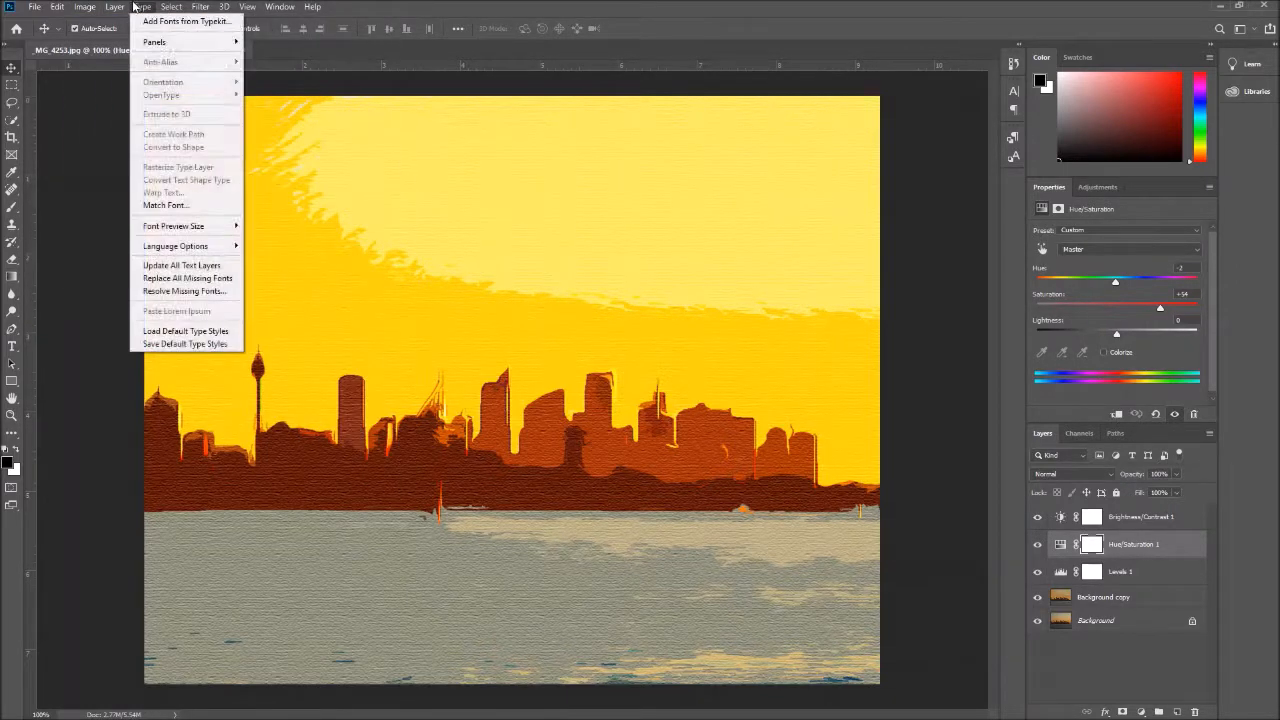
{"action": "left_click", "coordinate": [1110, 573]}
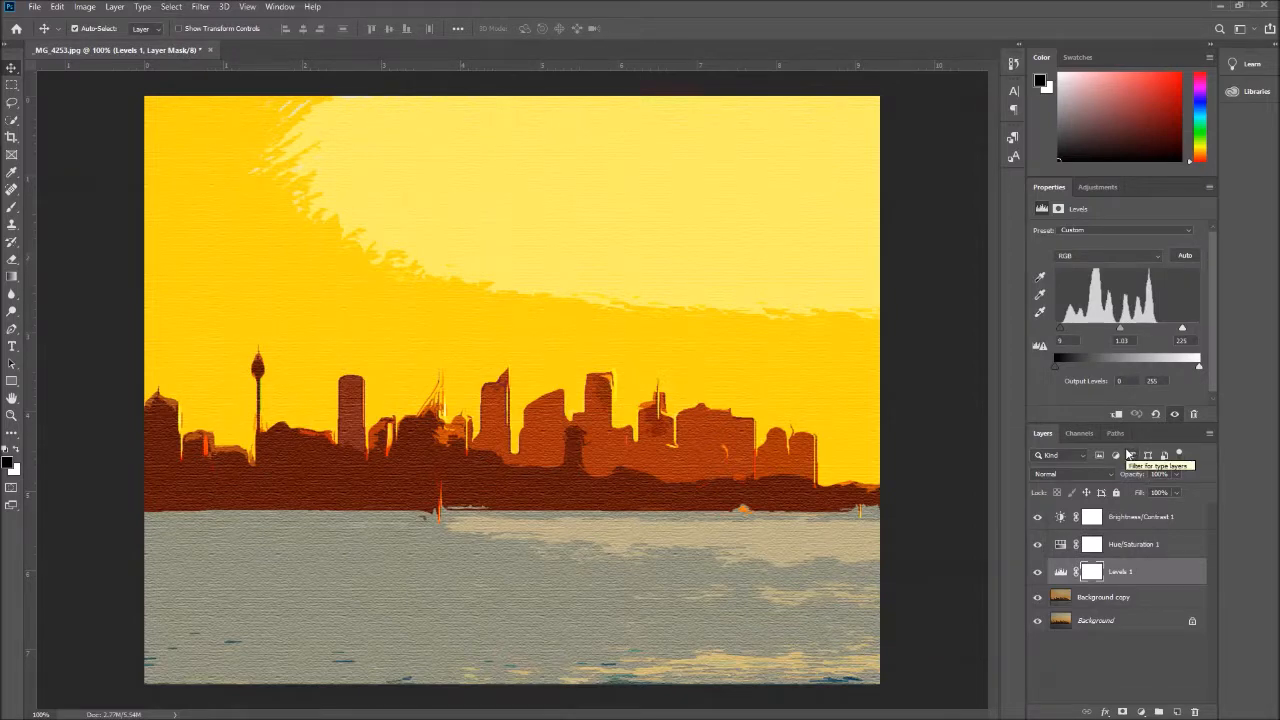
{"action": "left_click", "coordinate": [1137, 603]}
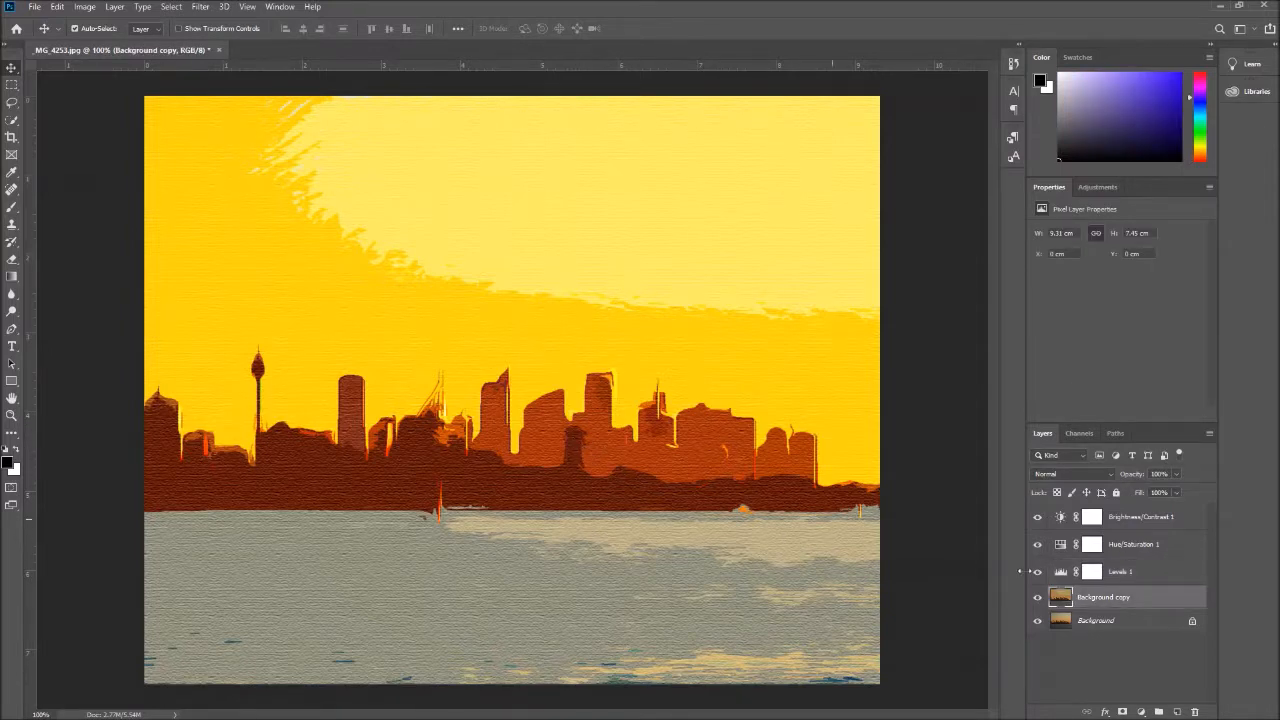
{"action": "left_click", "coordinate": [1107, 621]}
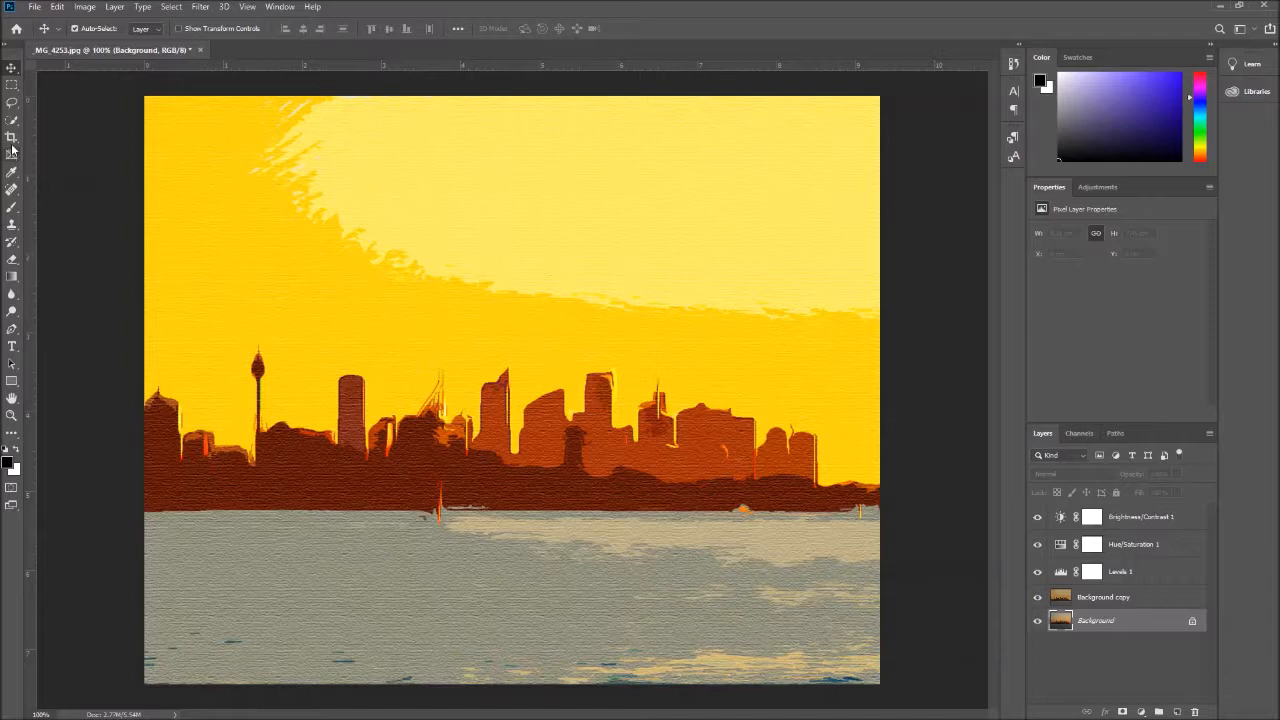
Add a paragraph text box across the sky above the Background copy layer and replace its placeholder text with "Sydney Harbour"
{"action": "left_click", "coordinate": [13, 347]}
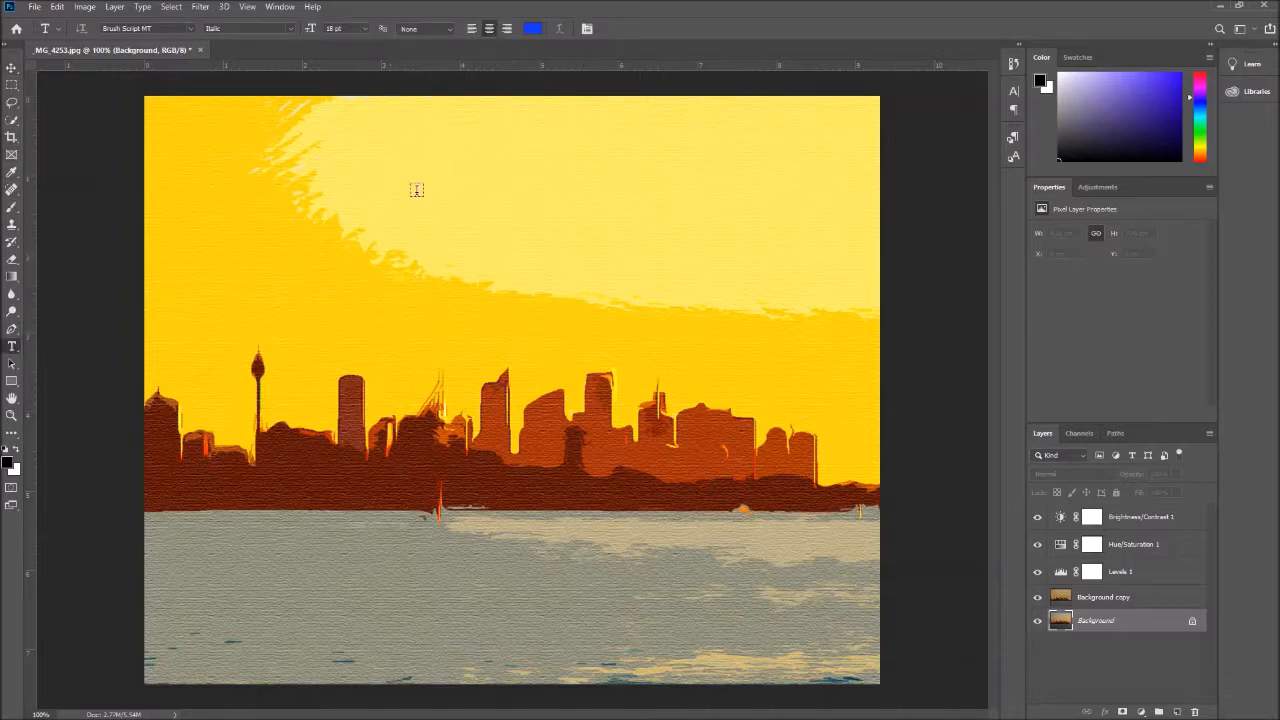
{"action": "left_click", "coordinate": [1112, 598]}
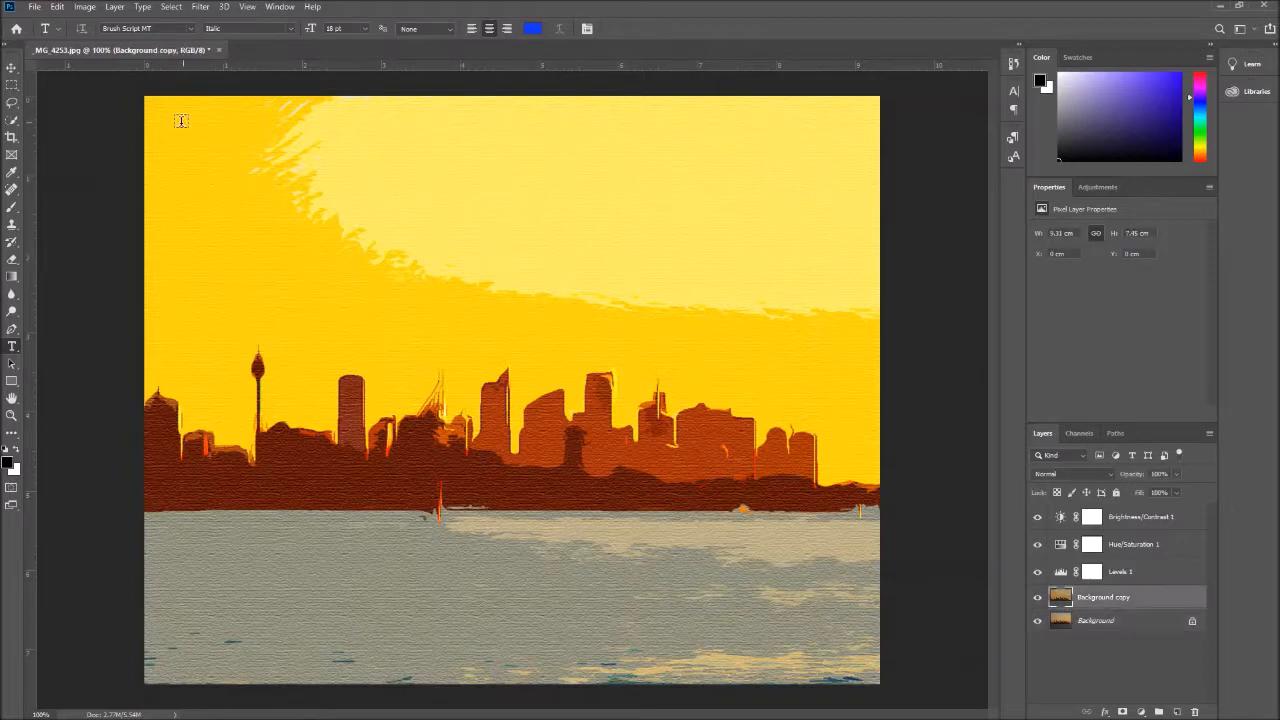
{"action": "left_click_drag", "start_coordinate": [172, 128], "coordinate": [845, 292]}
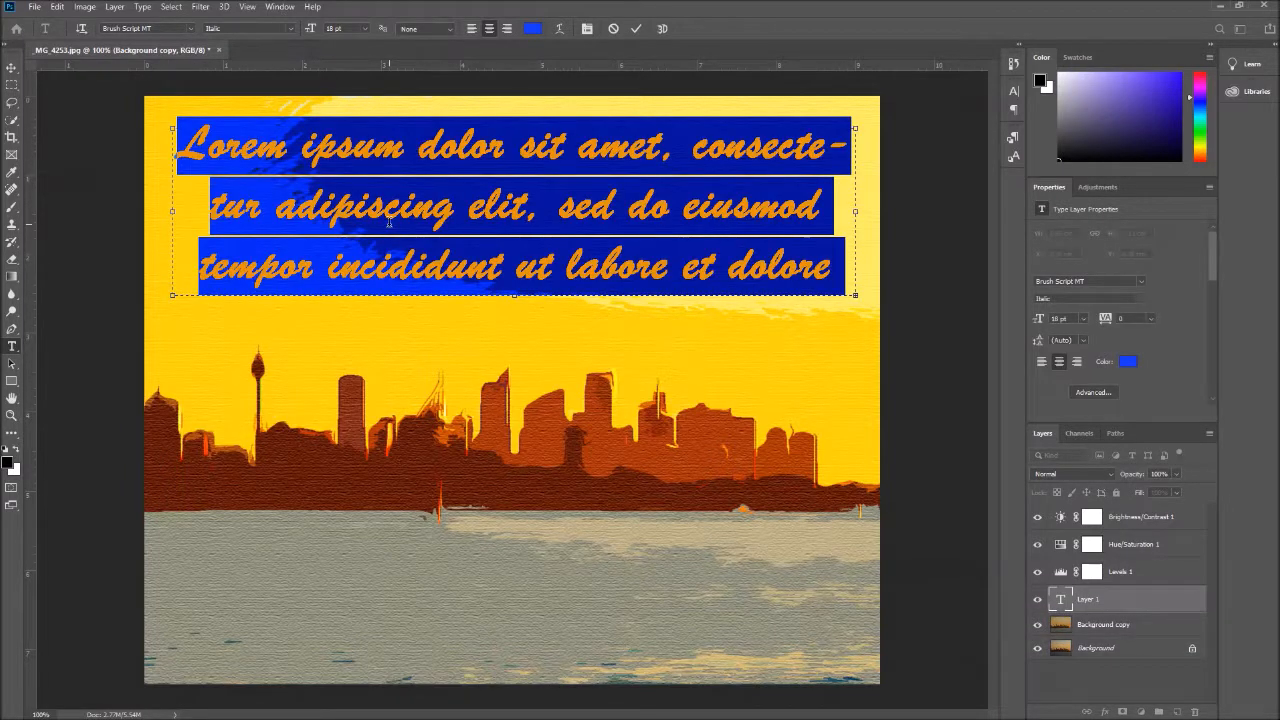
{"action": "key", "text": "Delete"}
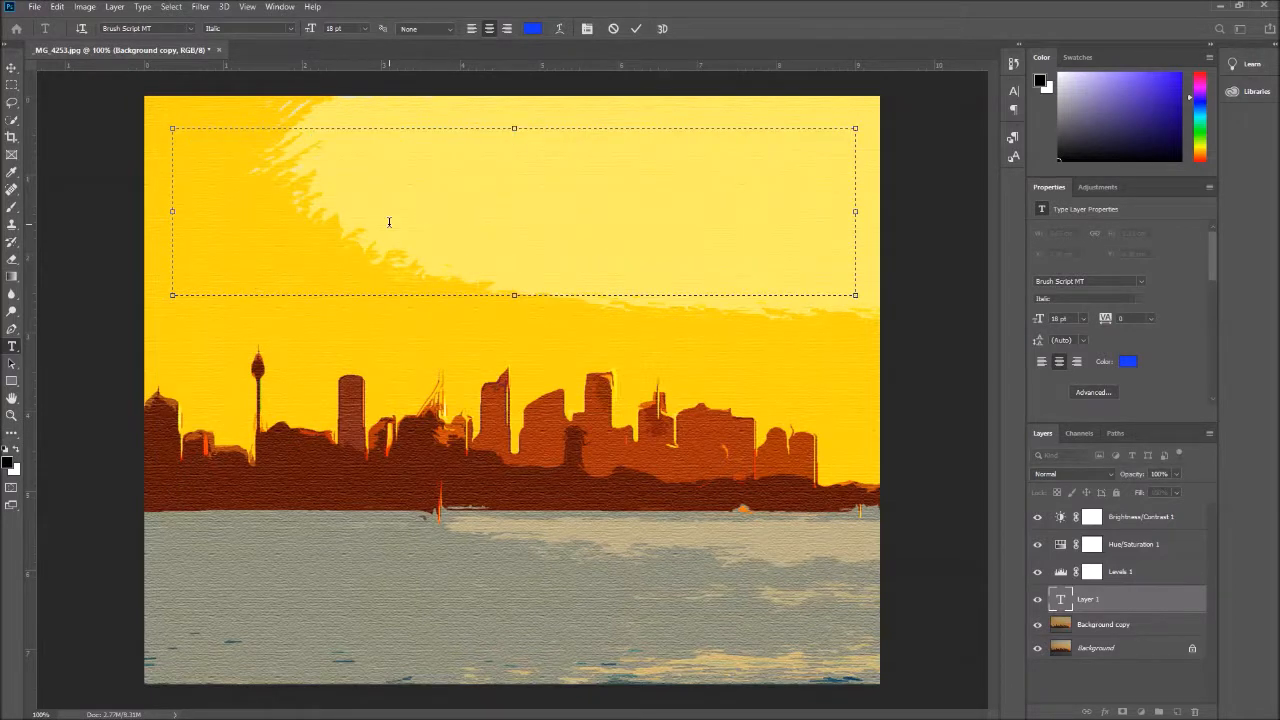
{"action": "type", "text": "Sydney "}
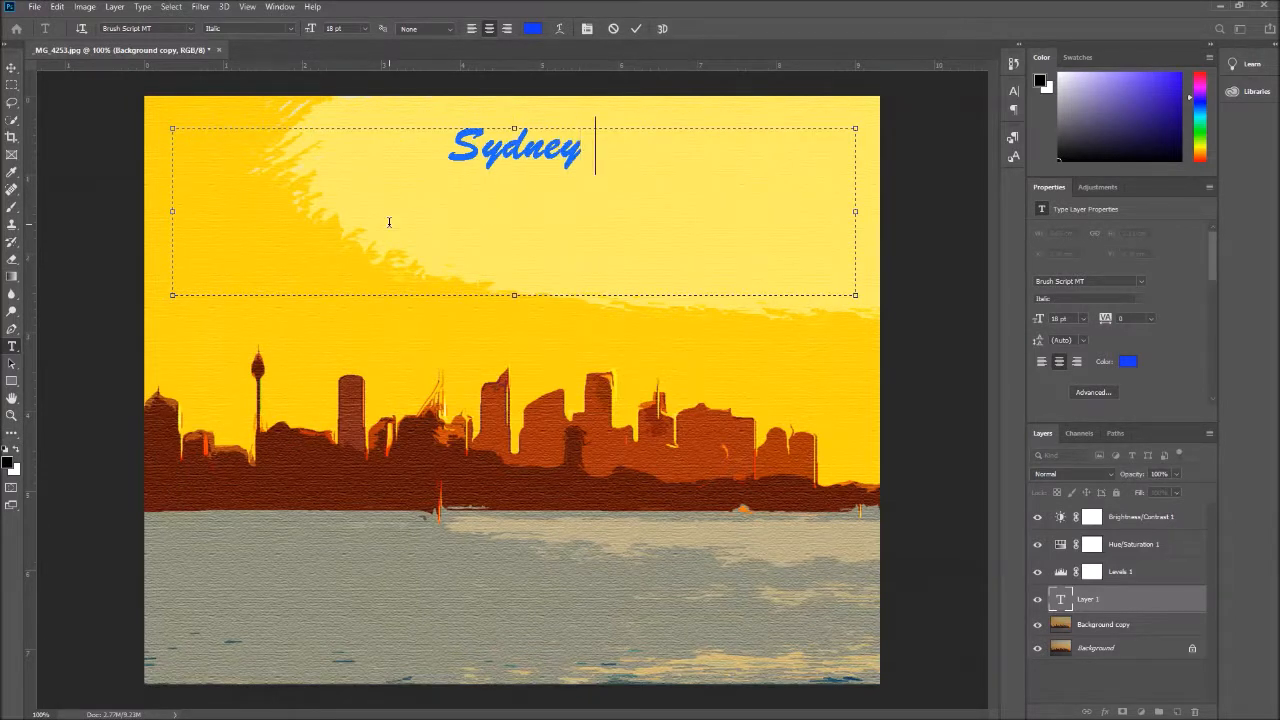
{"action": "type", "text": "Harbour"}
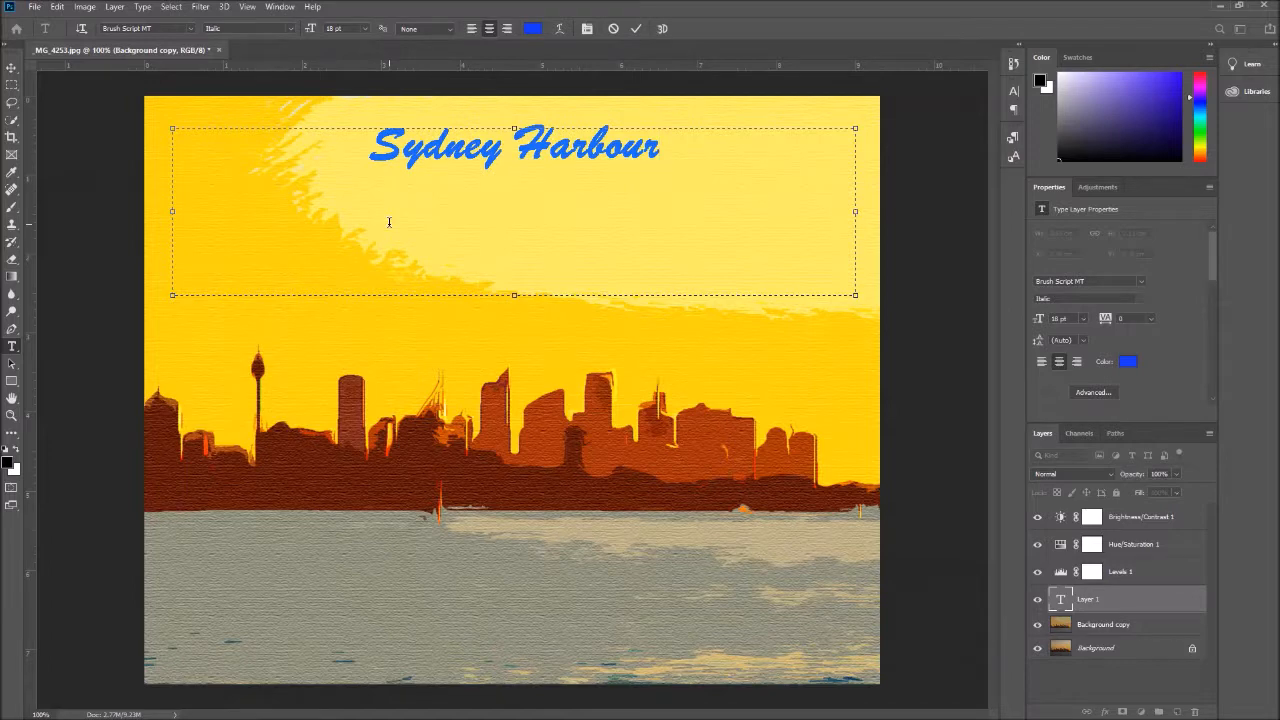
Set the "Sydney Harbour" title's font size to 24 pt and move the title to the sky's upper-left corner
{"action": "left_click_drag", "start_coordinate": [662, 150], "coordinate": [281, 152]}
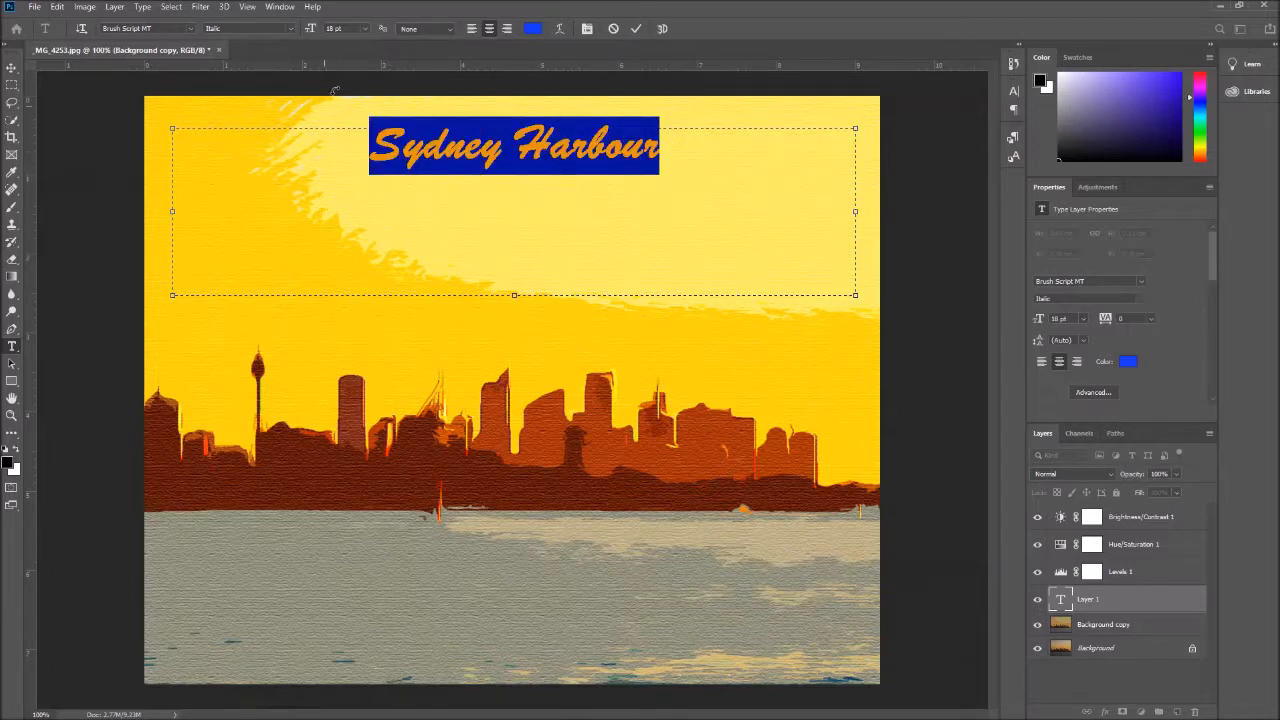
{"action": "left_click", "coordinate": [366, 29]}
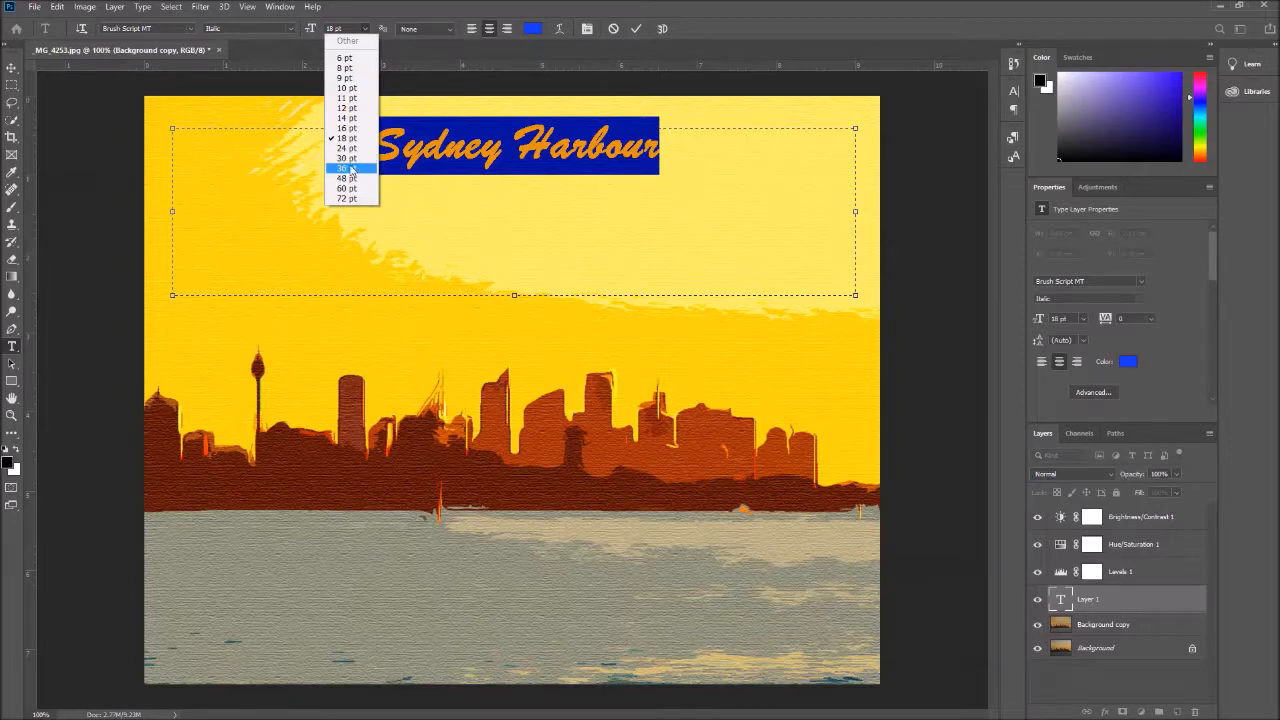
{"action": "left_click", "coordinate": [348, 168]}
{"action": "left_click", "coordinate": [366, 29]}
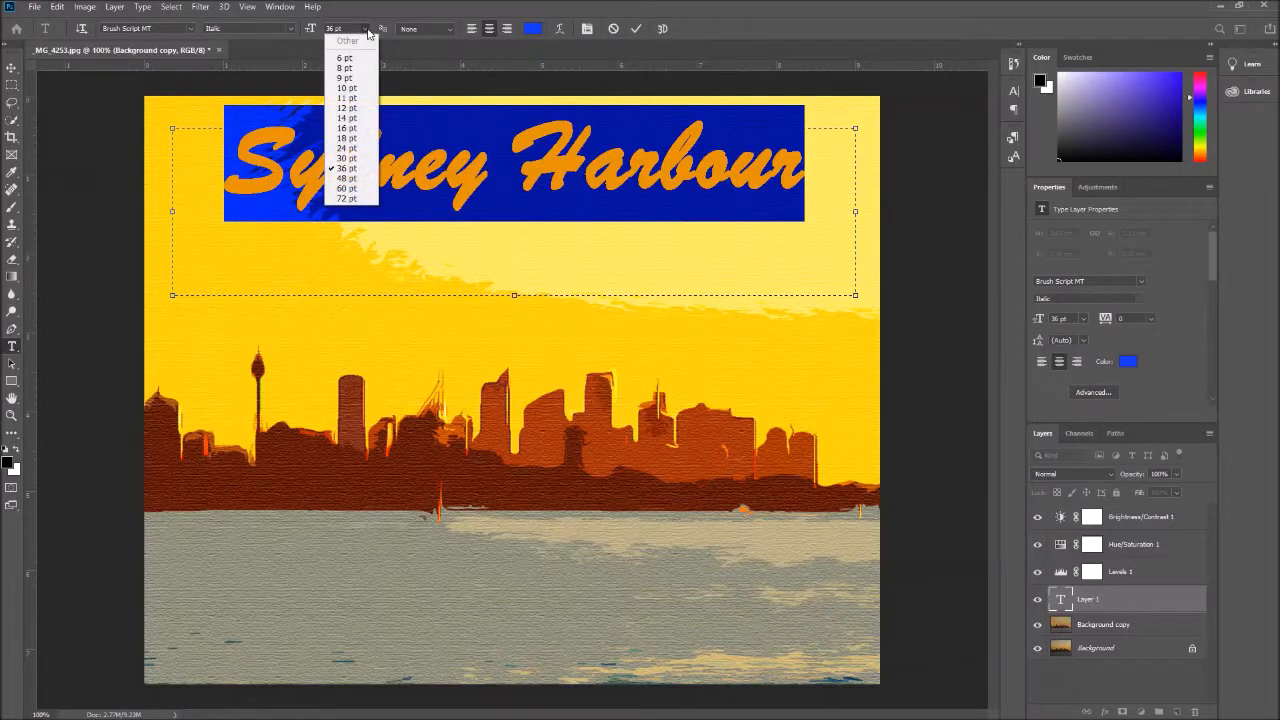
{"action": "left_click", "coordinate": [350, 157]}
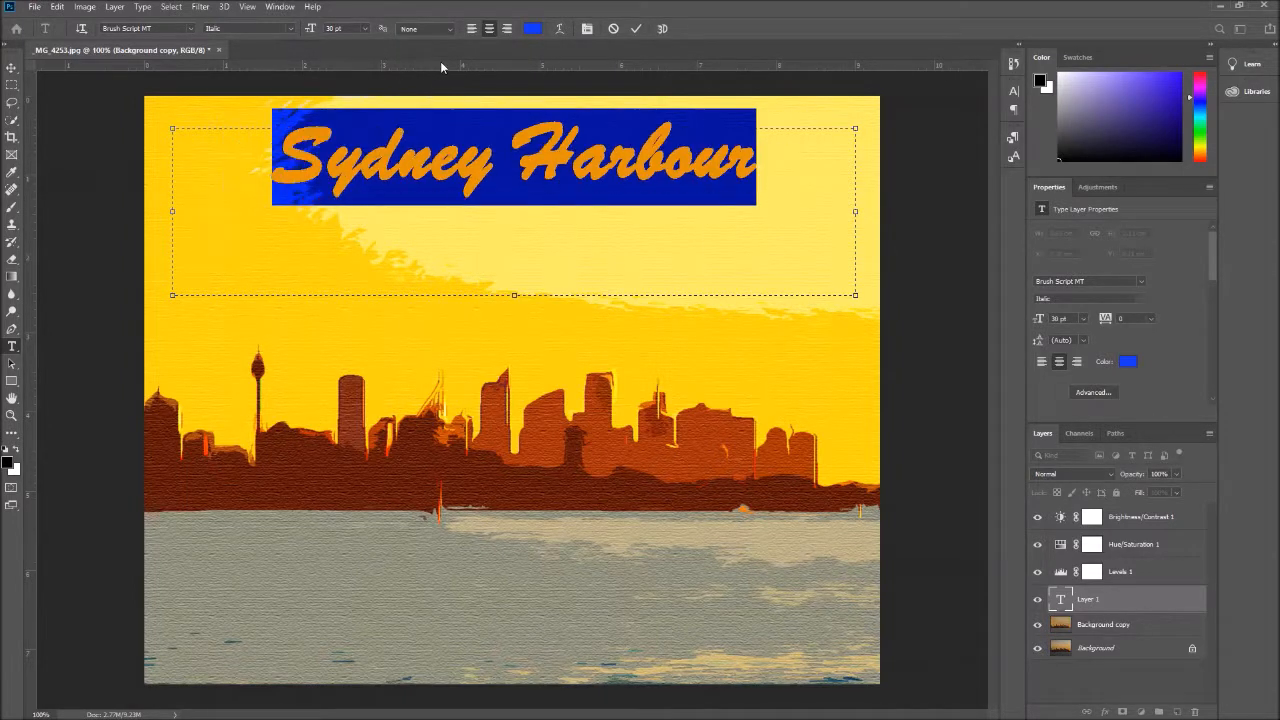
{"action": "left_click", "coordinate": [366, 29]}
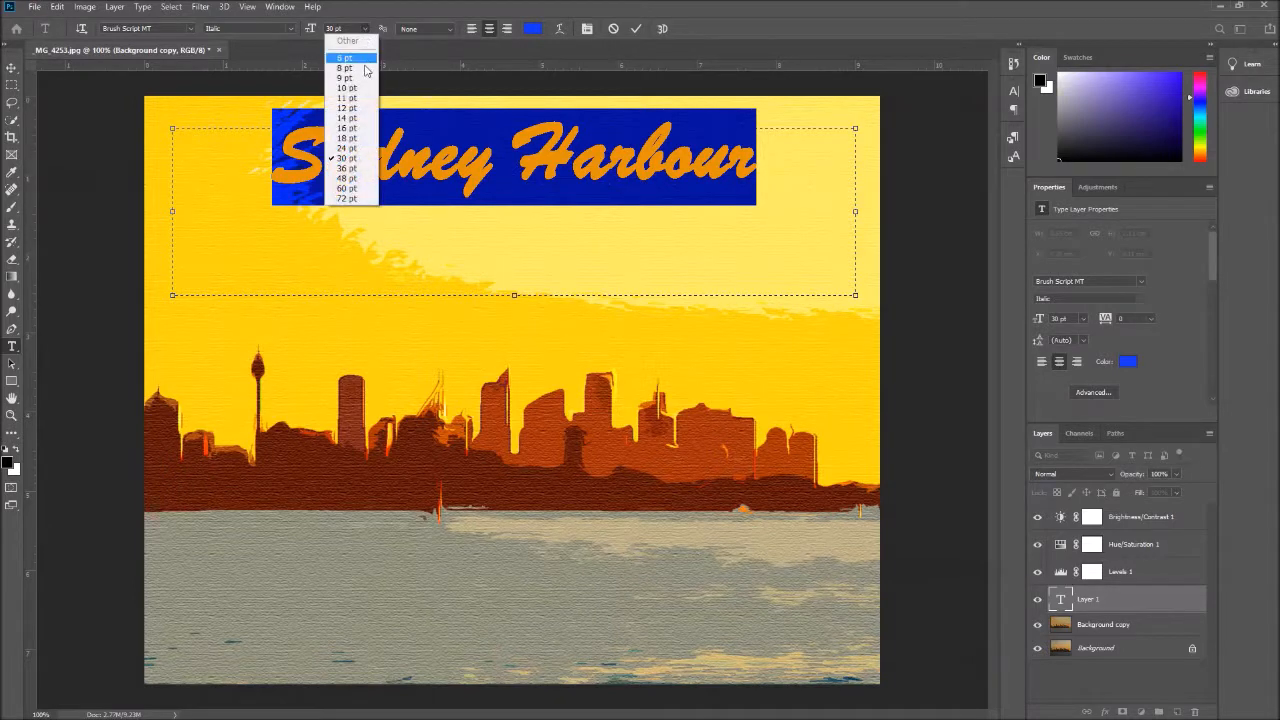
{"action": "left_click", "coordinate": [347, 148]}
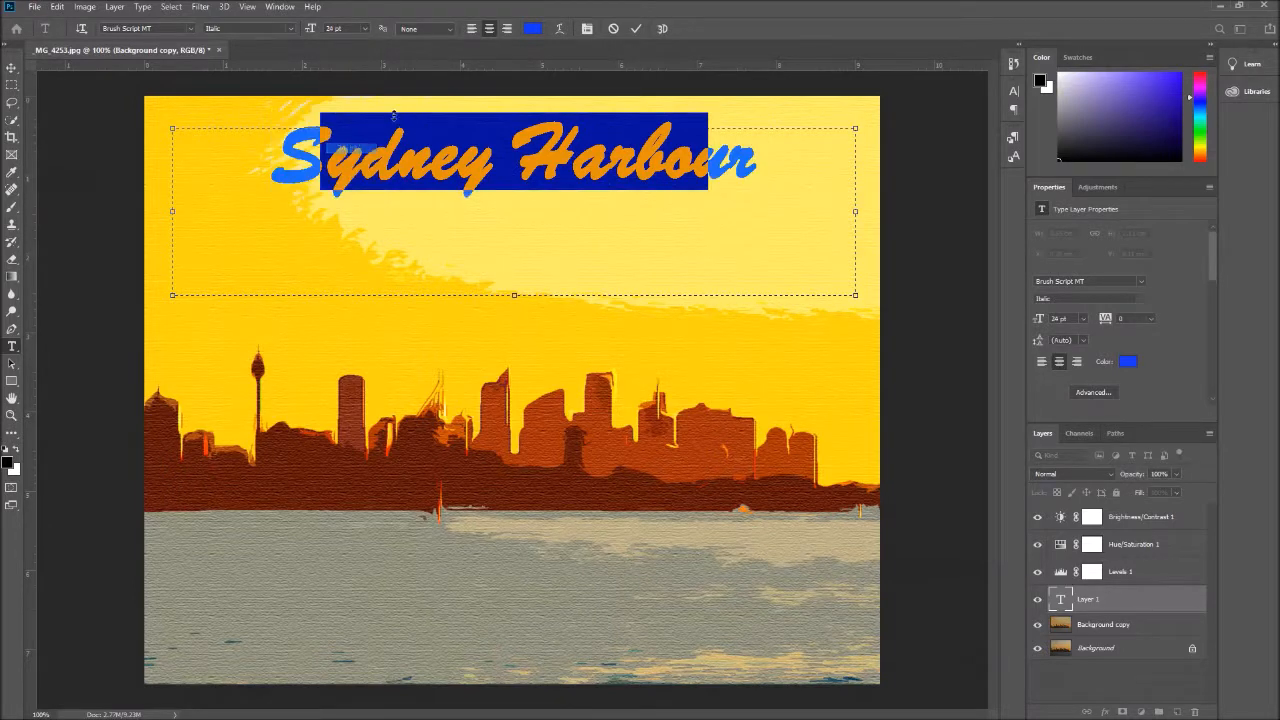
{"action": "left_click", "coordinate": [636, 29]}
{"action": "left_click", "coordinate": [12, 67]}
{"action": "left_click_drag", "start_coordinate": [563, 156], "coordinate": [420, 160]}
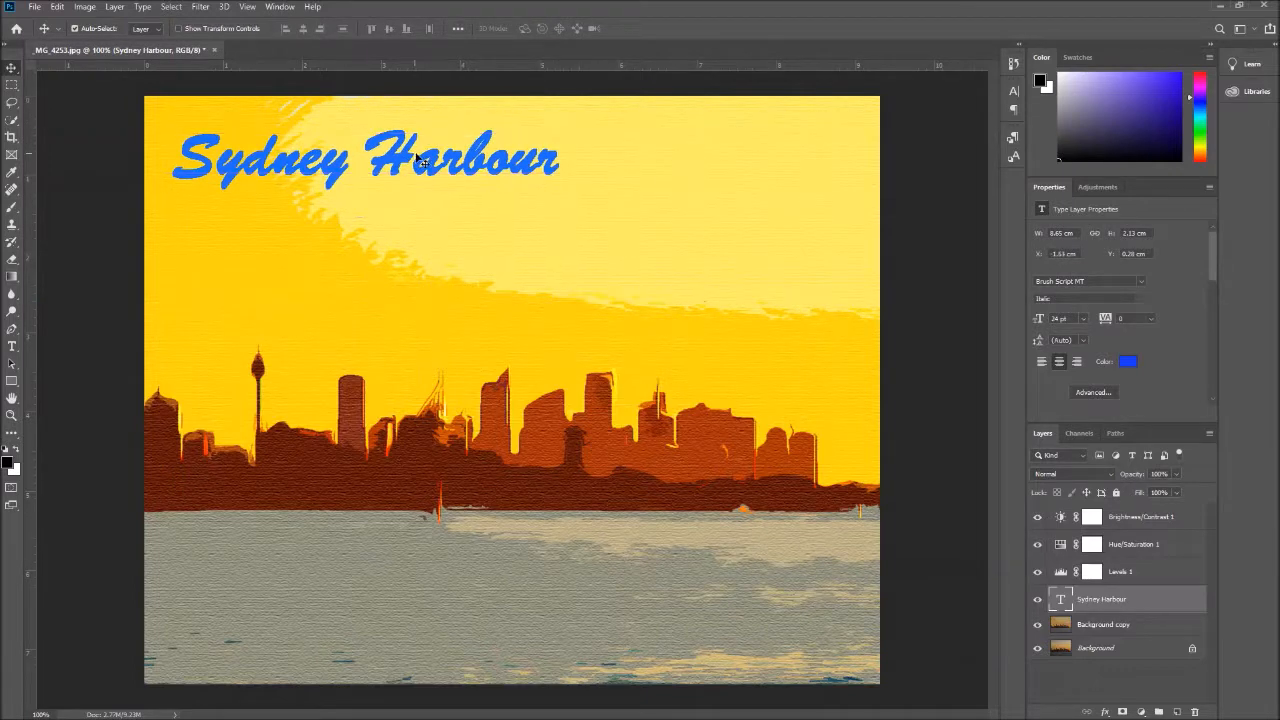
{"action": "left_click", "coordinate": [84, 7]}
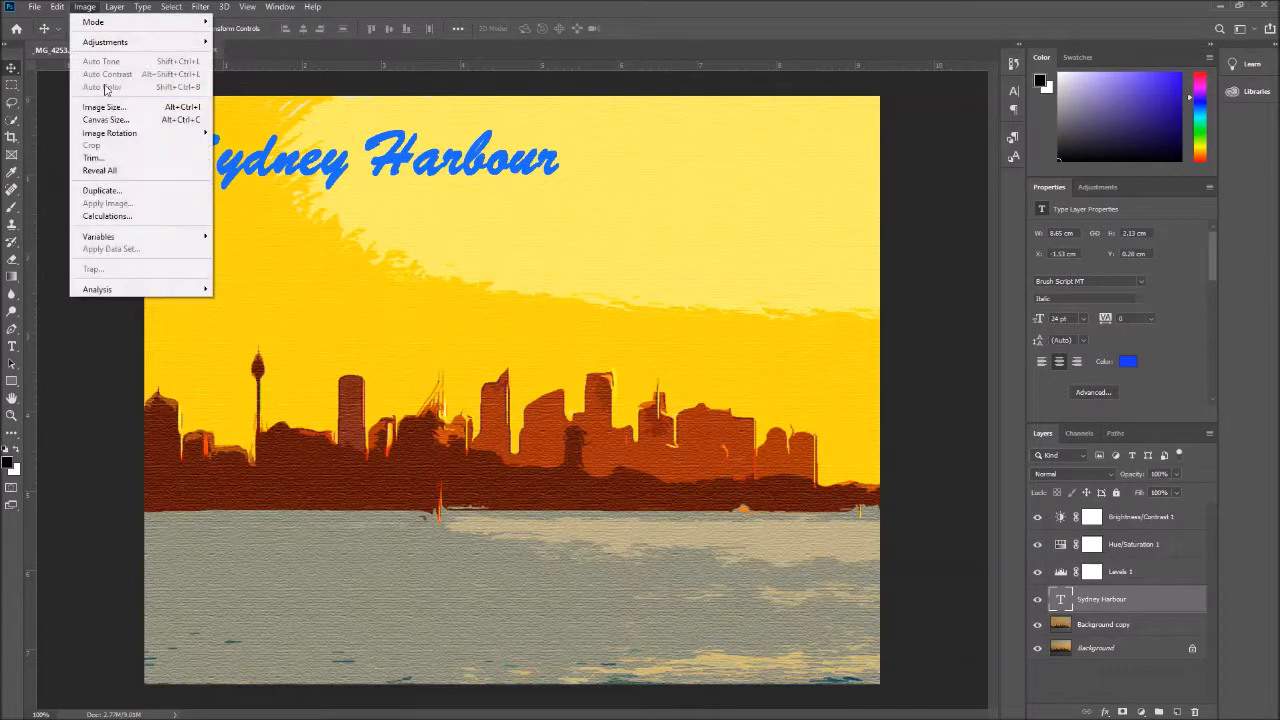
{"action": "left_click", "coordinate": [561, 5]}
{"action": "key", "text": "ctrl+t"}
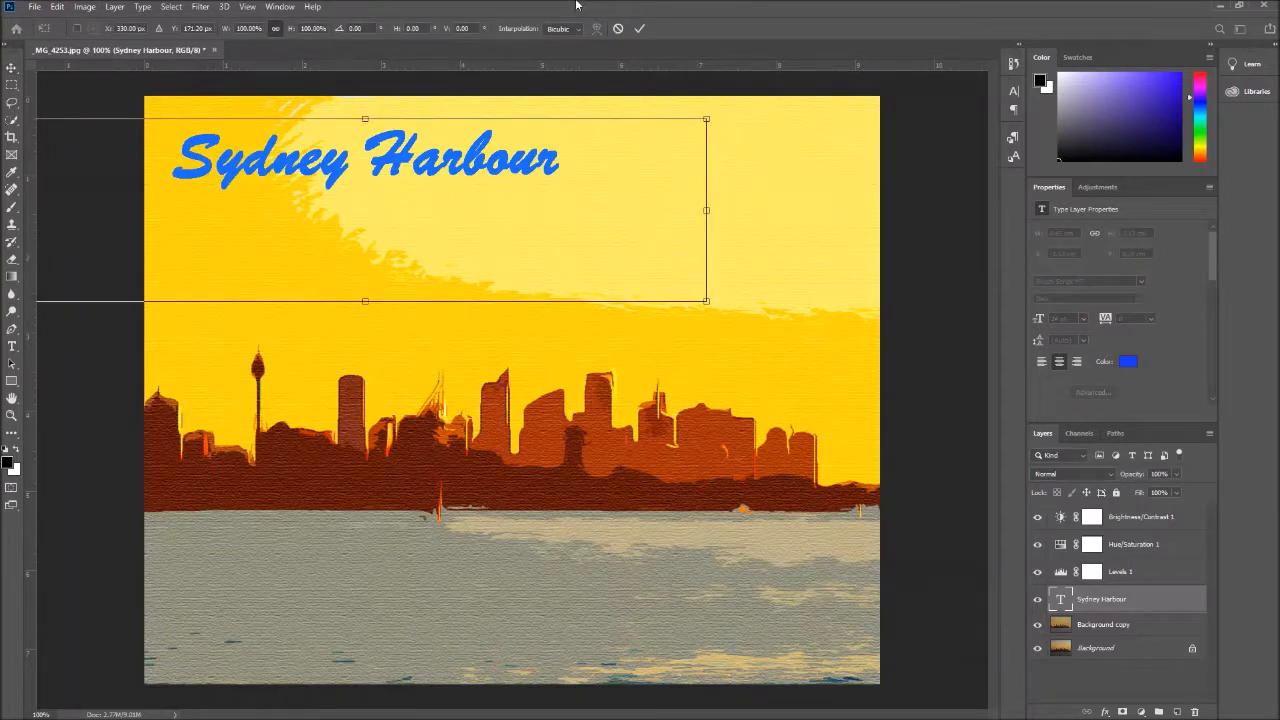
{"action": "left_click", "coordinate": [619, 29]}
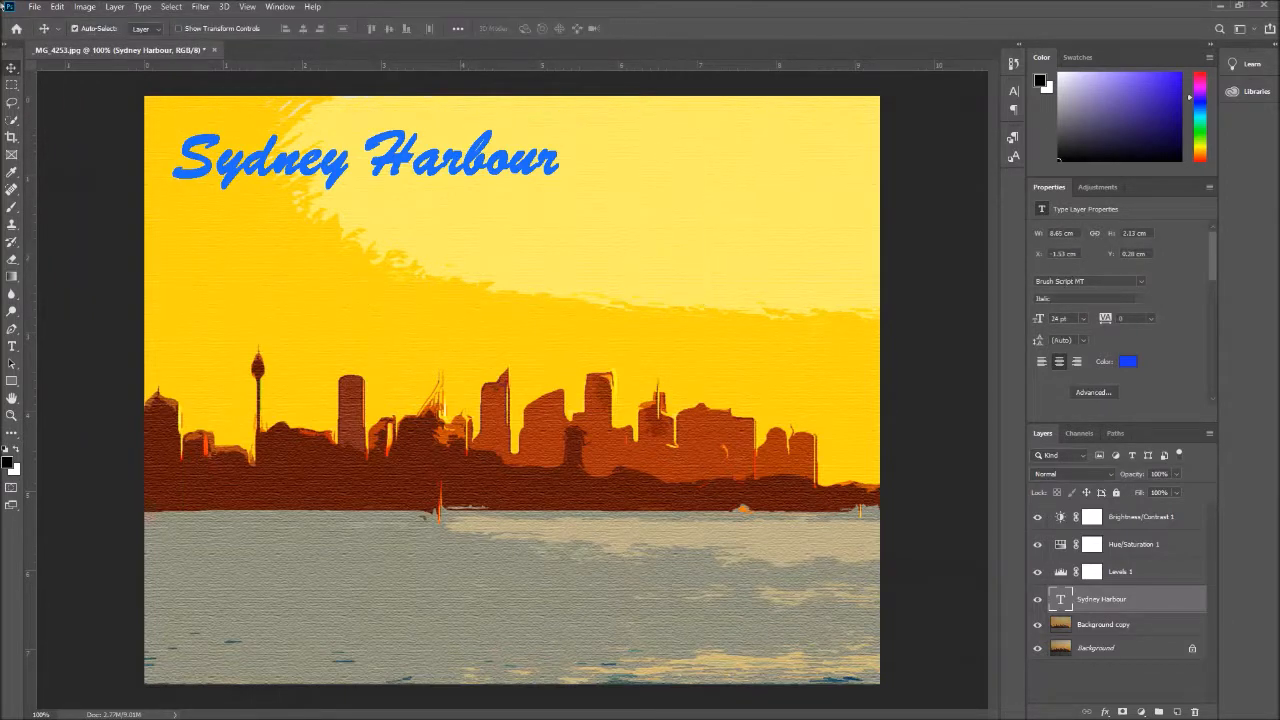
{"action": "left_click", "coordinate": [73, 12]}
{"action": "left_click", "coordinate": [70, 8]}
{"action": "left_click", "coordinate": [60, 7]}
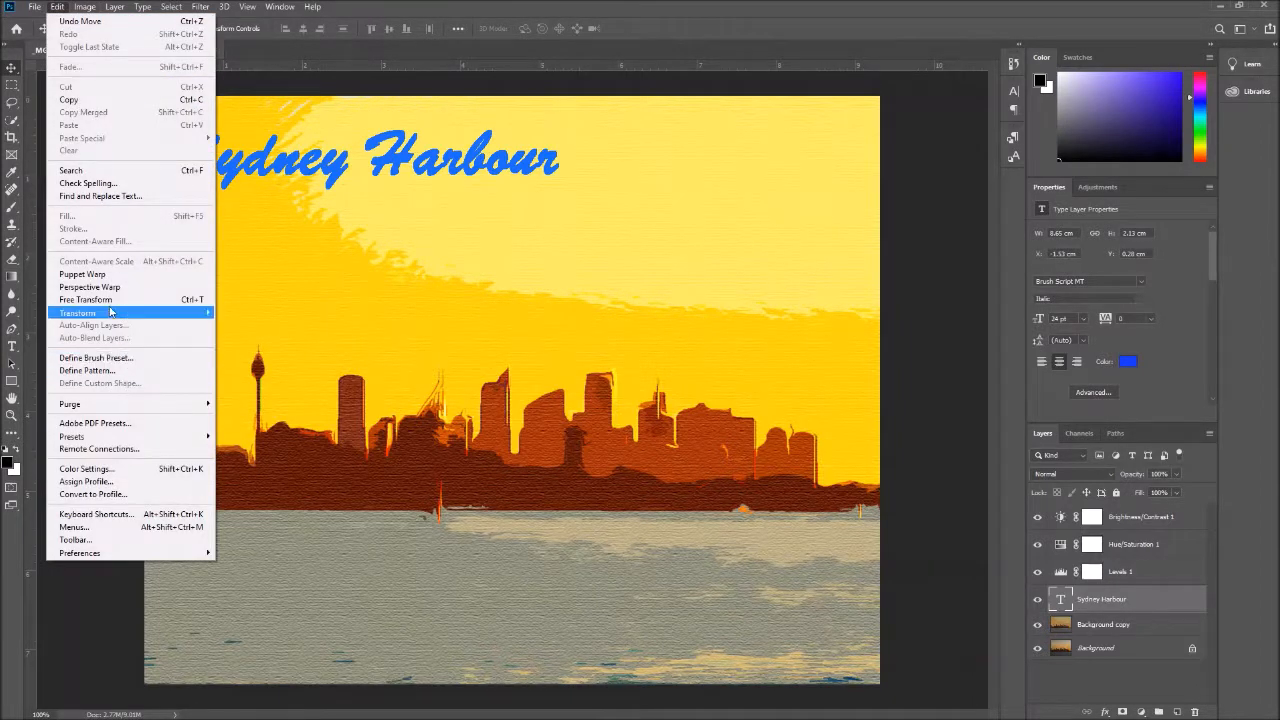
{"action": "mouse_move", "coordinate": [110, 313]}
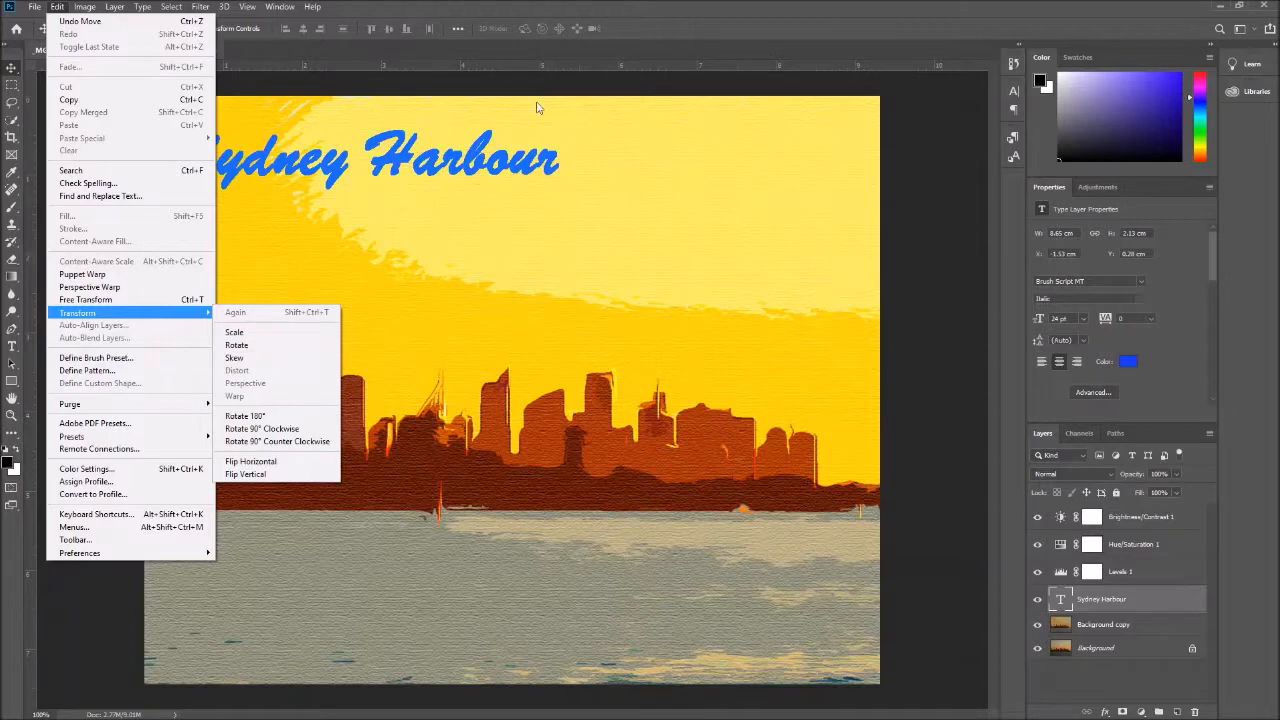
{"action": "left_click", "coordinate": [685, 13]}
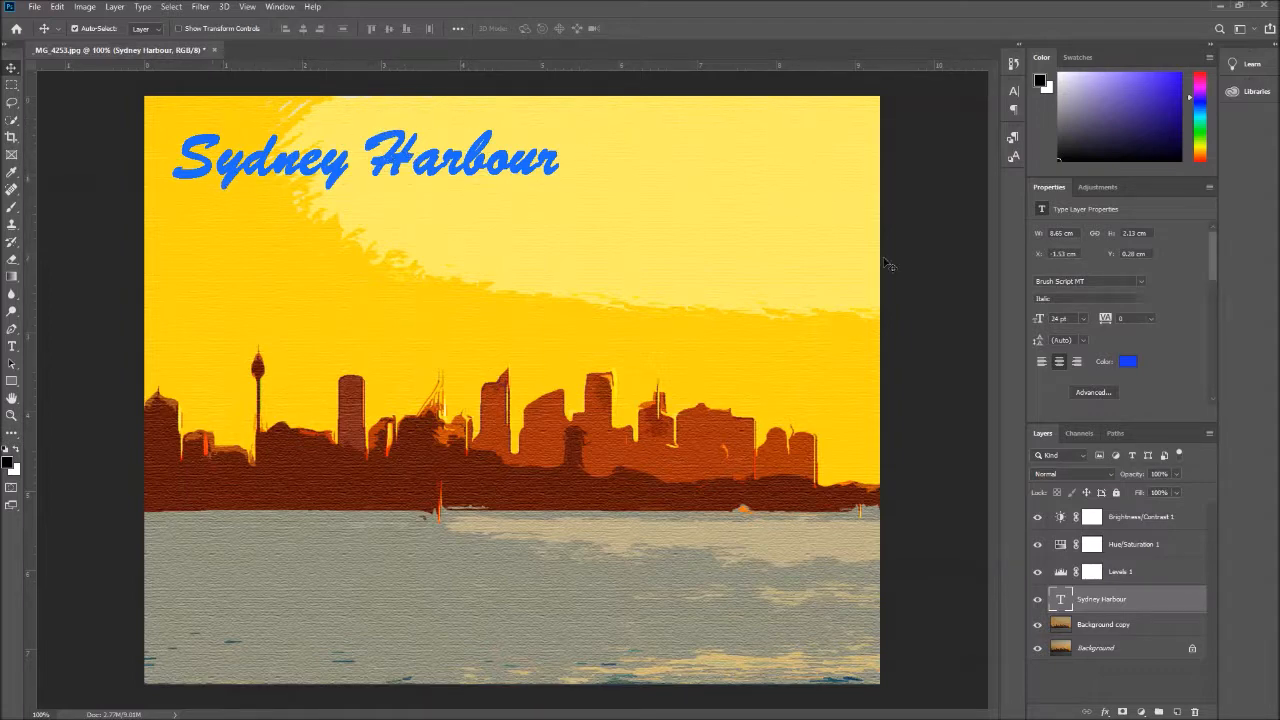
Convert the Sydney Harbour text layer to a Smart Object and warp it with its corners flared outward and its middle arched upward
{"action": "right_click", "coordinate": [1116, 598]}
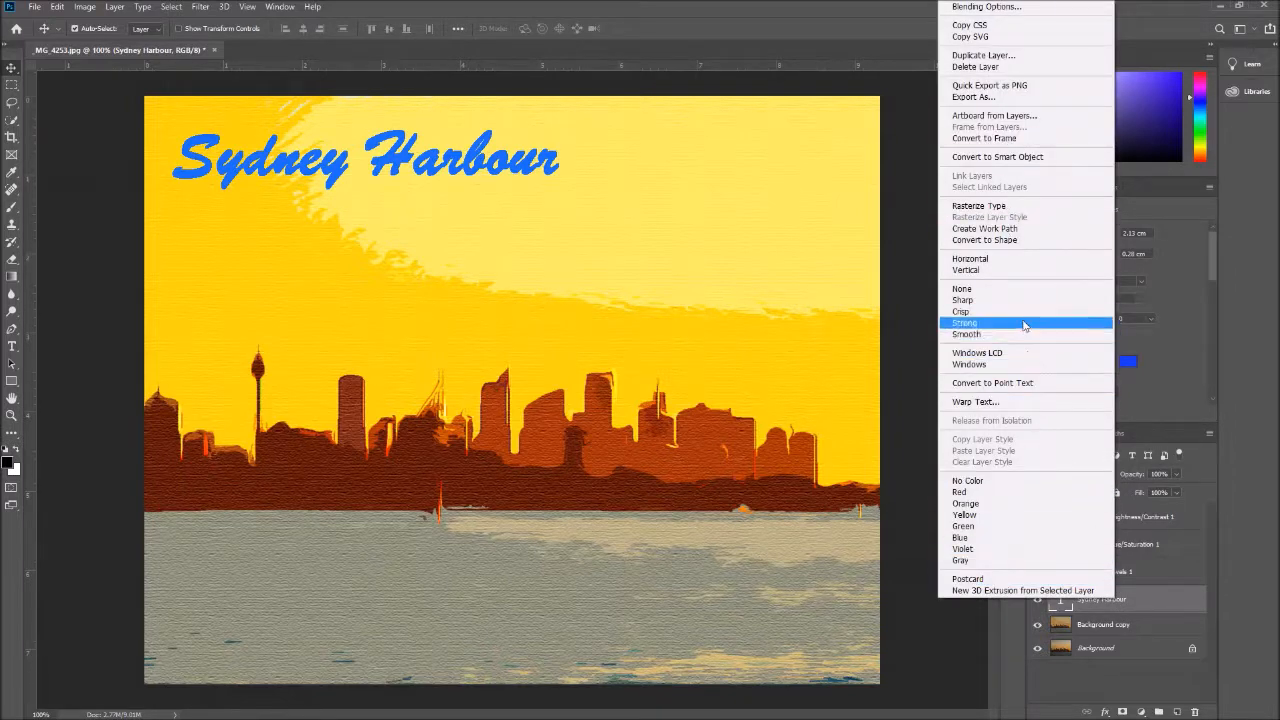
{"action": "left_click", "coordinate": [1024, 158]}
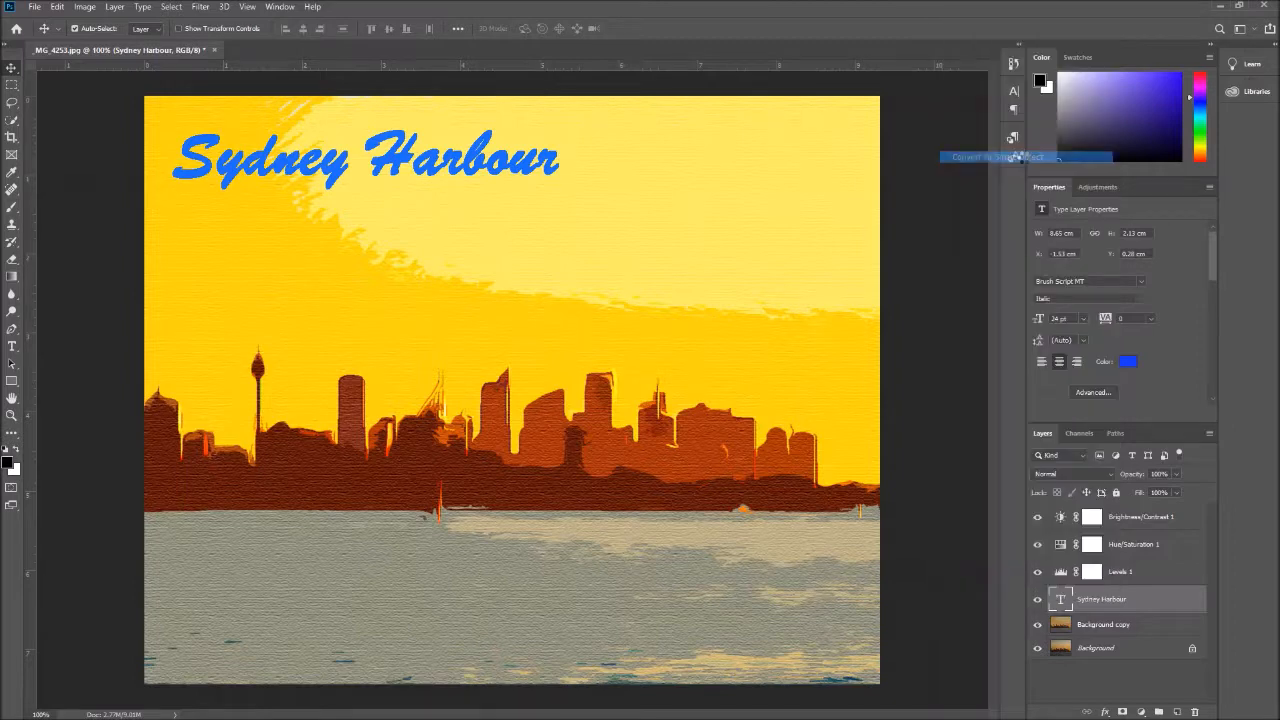
{"action": "left_click", "coordinate": [84, 7]}
{"action": "mouse_move", "coordinate": [58, 8]}
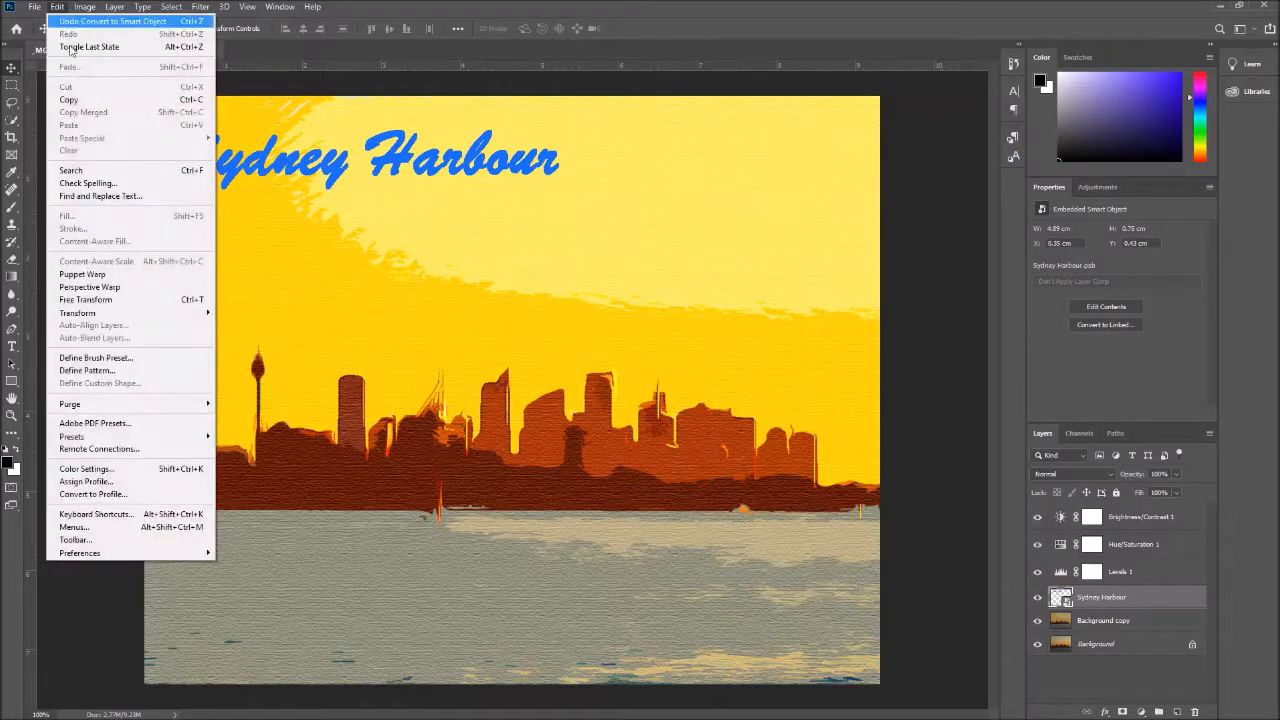
{"action": "mouse_move", "coordinate": [100, 313]}
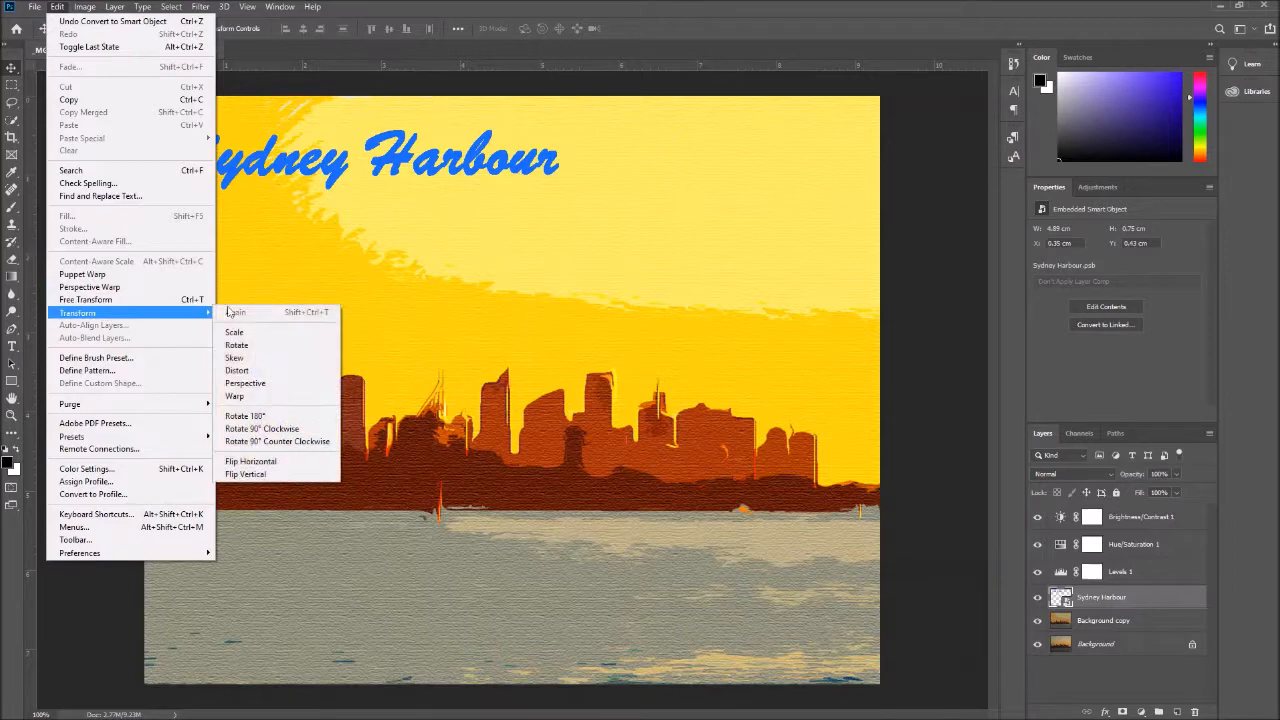
{"action": "left_click", "coordinate": [267, 397]}
{"action": "mouse_move", "coordinate": [173, 191]}
{"action": "left_mouse_down"}
{"action": "mouse_move", "coordinate": [170, 205]}
{"action": "mouse_move", "coordinate": [178, 198]}
{"action": "left_mouse_up"}
{"action": "left_click_drag", "start_coordinate": [172, 131], "coordinate": [155, 128]}
{"action": "left_click_drag", "start_coordinate": [563, 134], "coordinate": [573, 124]}
{"action": "left_click_drag", "start_coordinate": [562, 192], "coordinate": [570, 204]}
{"action": "left_click_drag", "start_coordinate": [363, 194], "coordinate": [359, 181]}
{"action": "left_click_drag", "start_coordinate": [346, 134], "coordinate": [344, 121]}
{"action": "left_click_drag", "start_coordinate": [563, 151], "coordinate": [579, 120]}
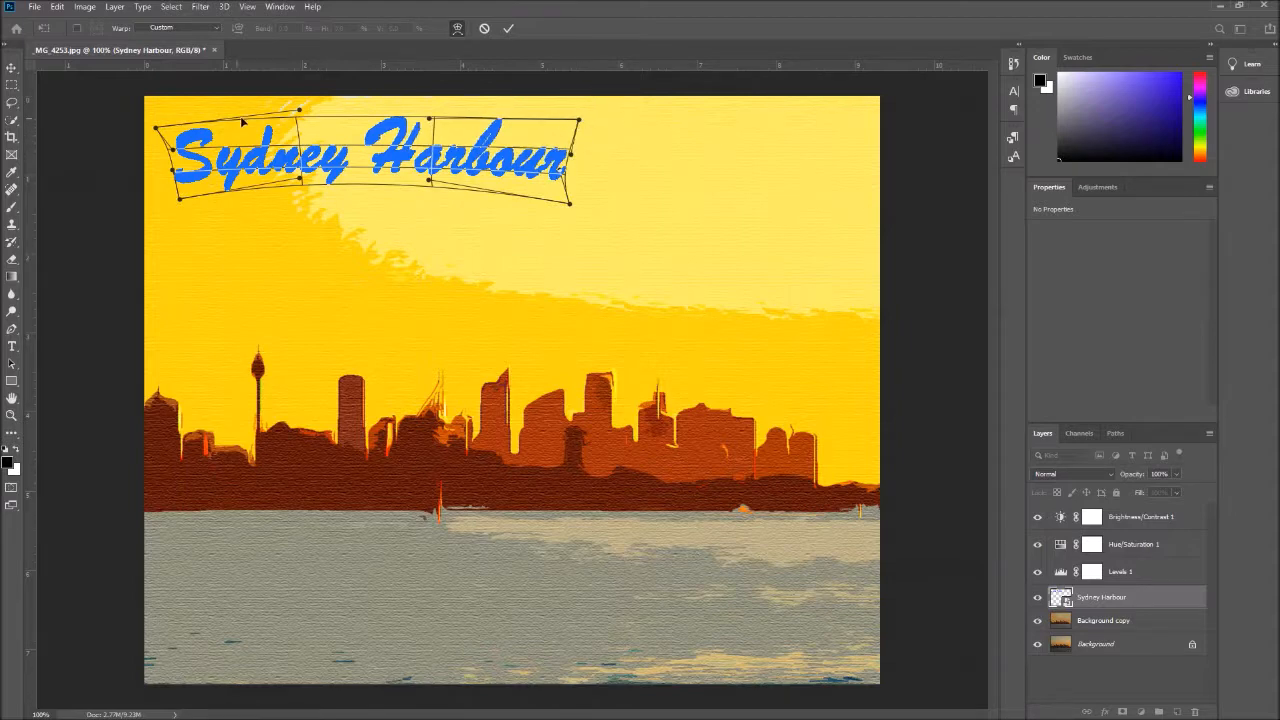
{"action": "left_click", "coordinate": [507, 29]}
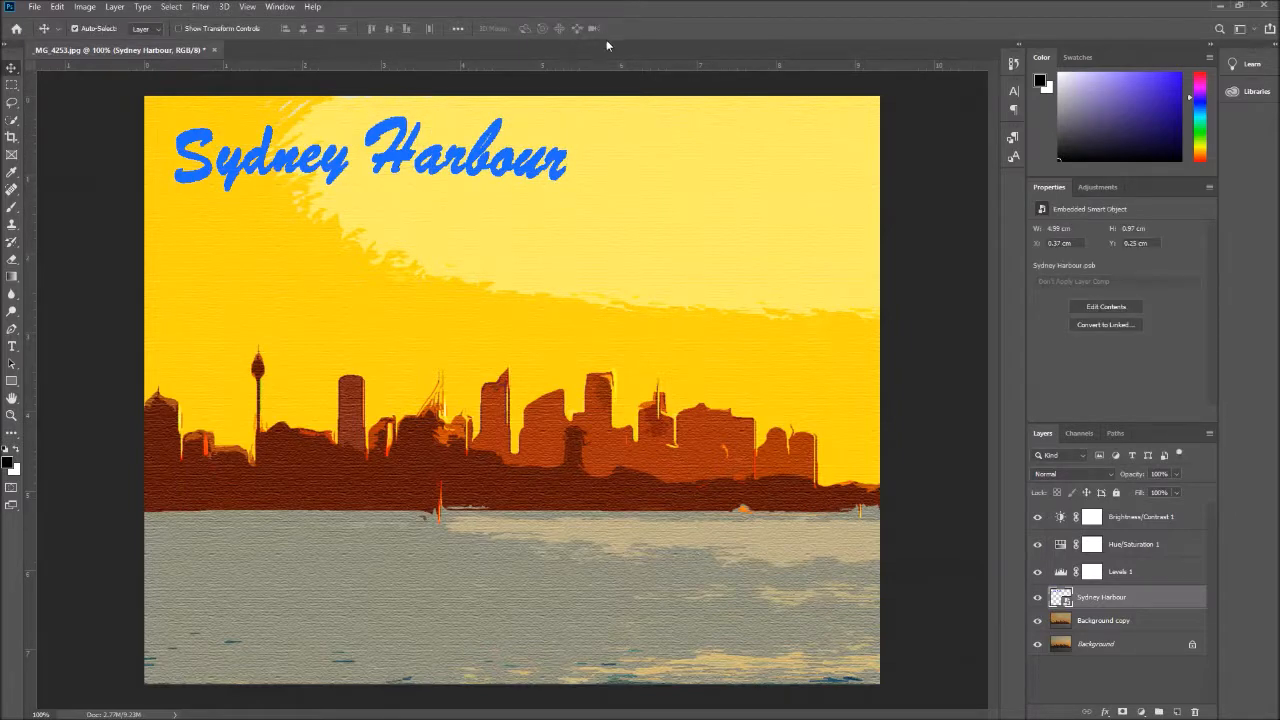
Apply a Perspective transform to the Sydney Harbour title, slightly narrowing its bottom edge relative to its top edge
{"action": "left_click", "coordinate": [57, 7]}
{"action": "mouse_move", "coordinate": [130, 313]}
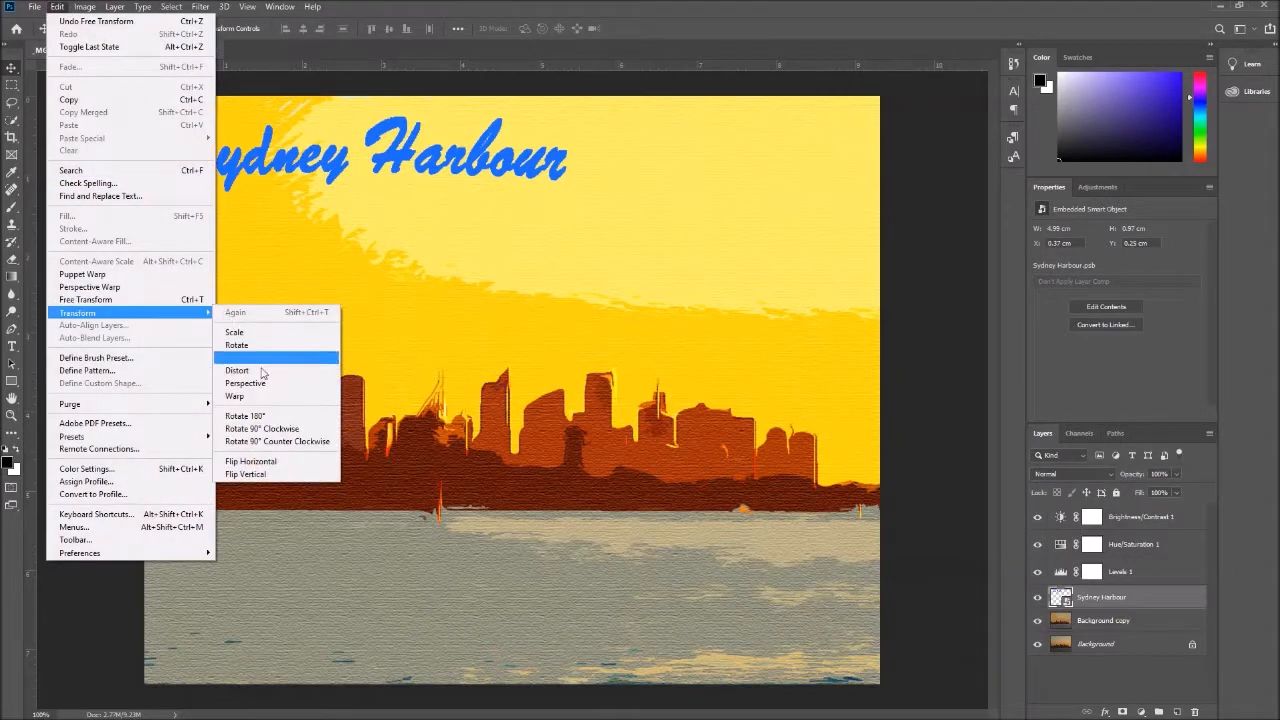
{"action": "left_click", "coordinate": [260, 371]}
{"action": "mouse_move", "coordinate": [376, 160]}
{"action": "left_mouse_down"}
{"action": "mouse_move", "coordinate": [365, 160]}
{"action": "mouse_move", "coordinate": [381, 162]}
{"action": "left_mouse_up"}
{"action": "left_click_drag", "start_coordinate": [162, 205], "coordinate": [160, 210]}
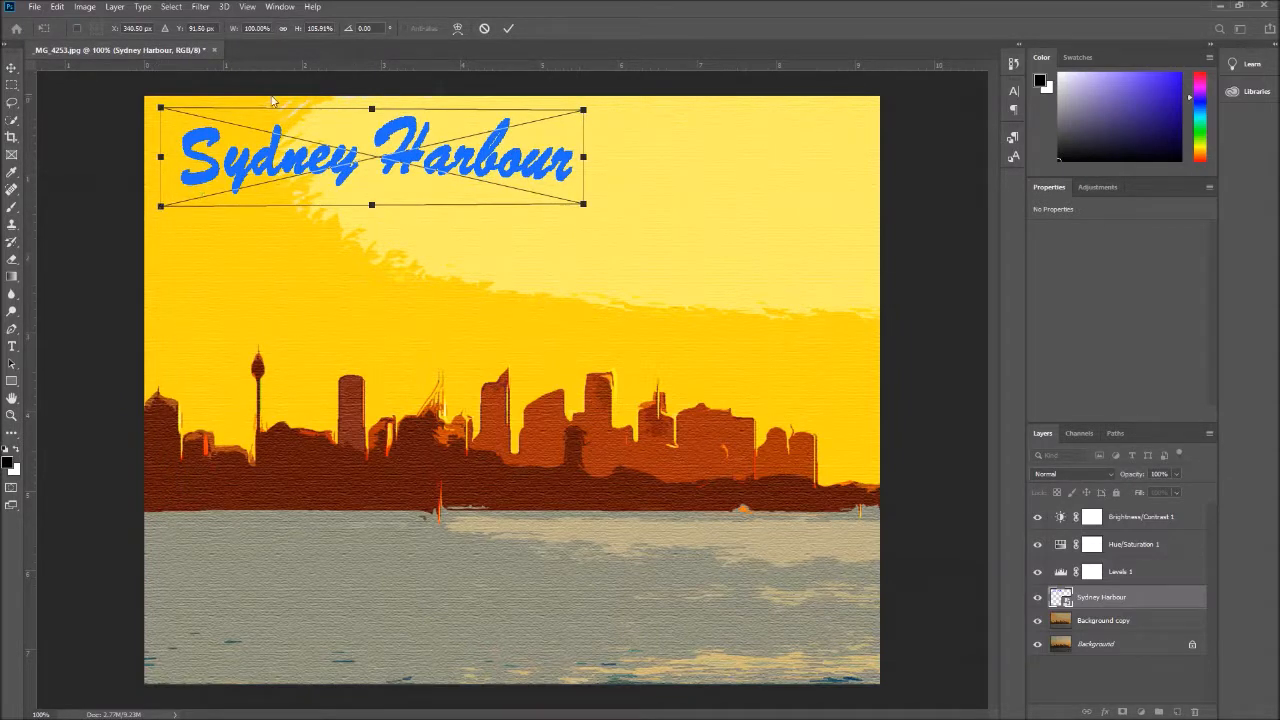
{"action": "left_click_drag", "start_coordinate": [160, 107], "coordinate": [160, 111]}
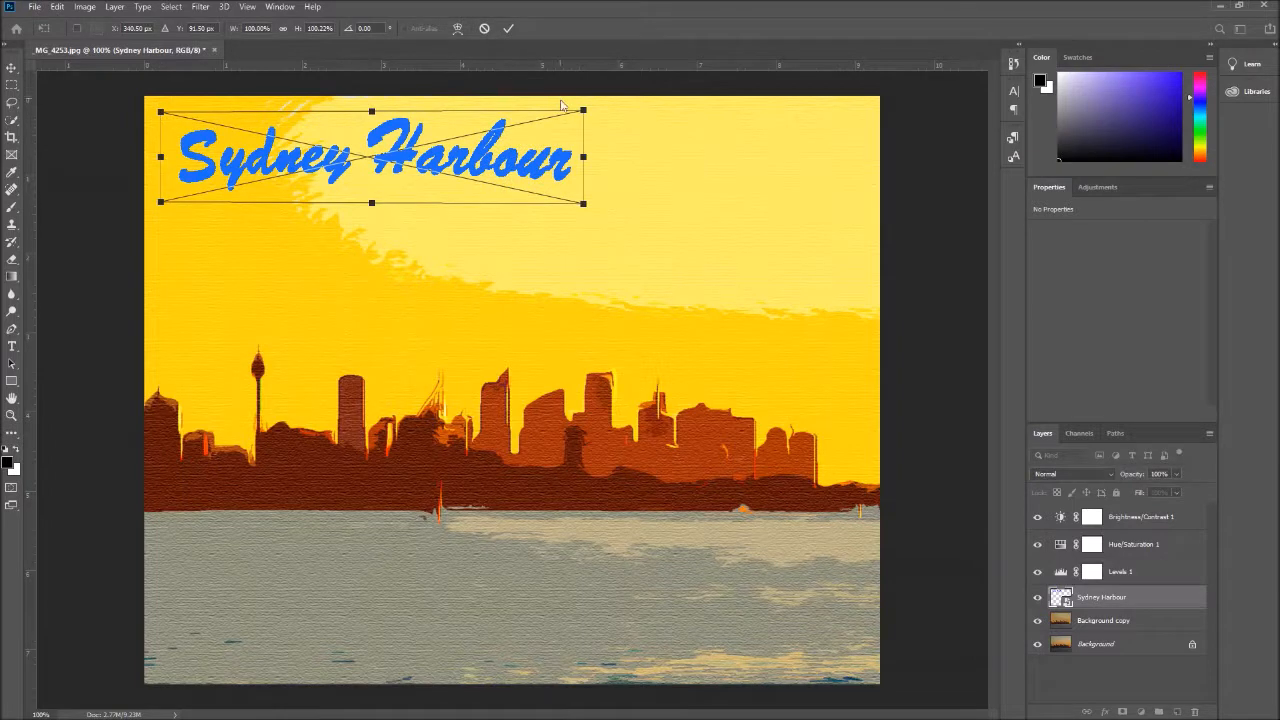
{"action": "left_click_drag", "start_coordinate": [584, 204], "coordinate": [577, 204]}
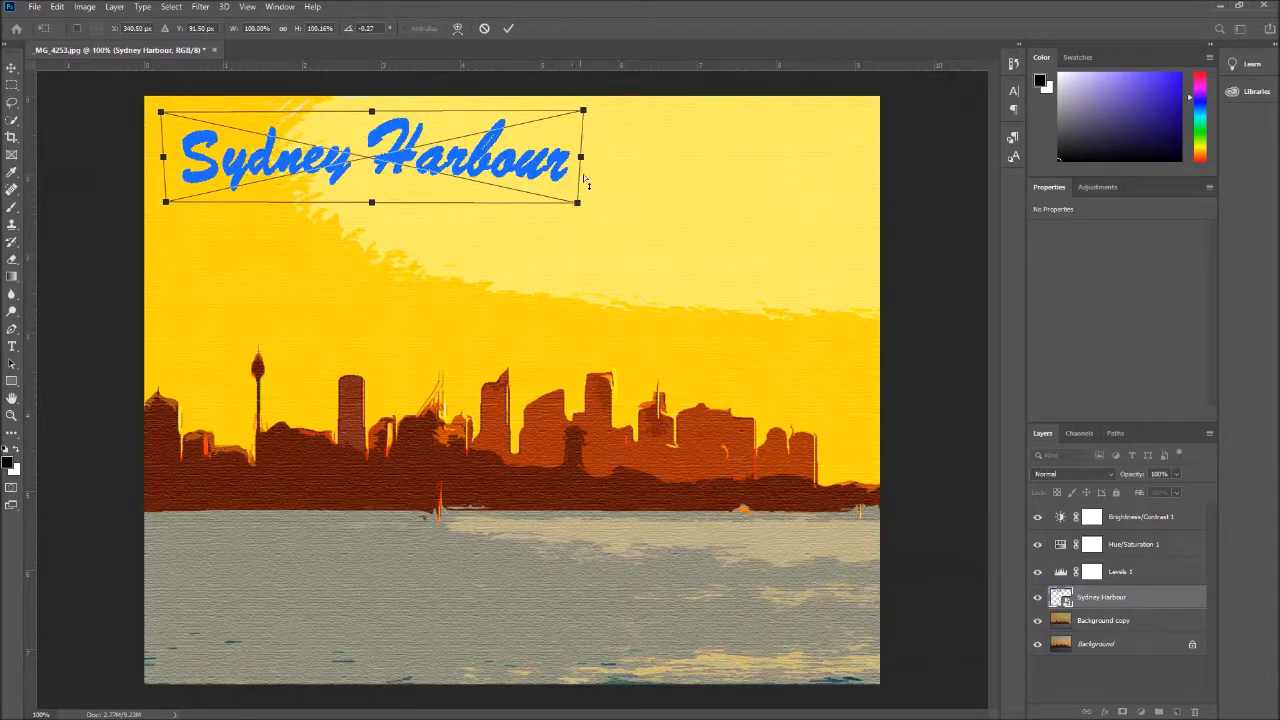
{"action": "left_click", "coordinate": [508, 28]}
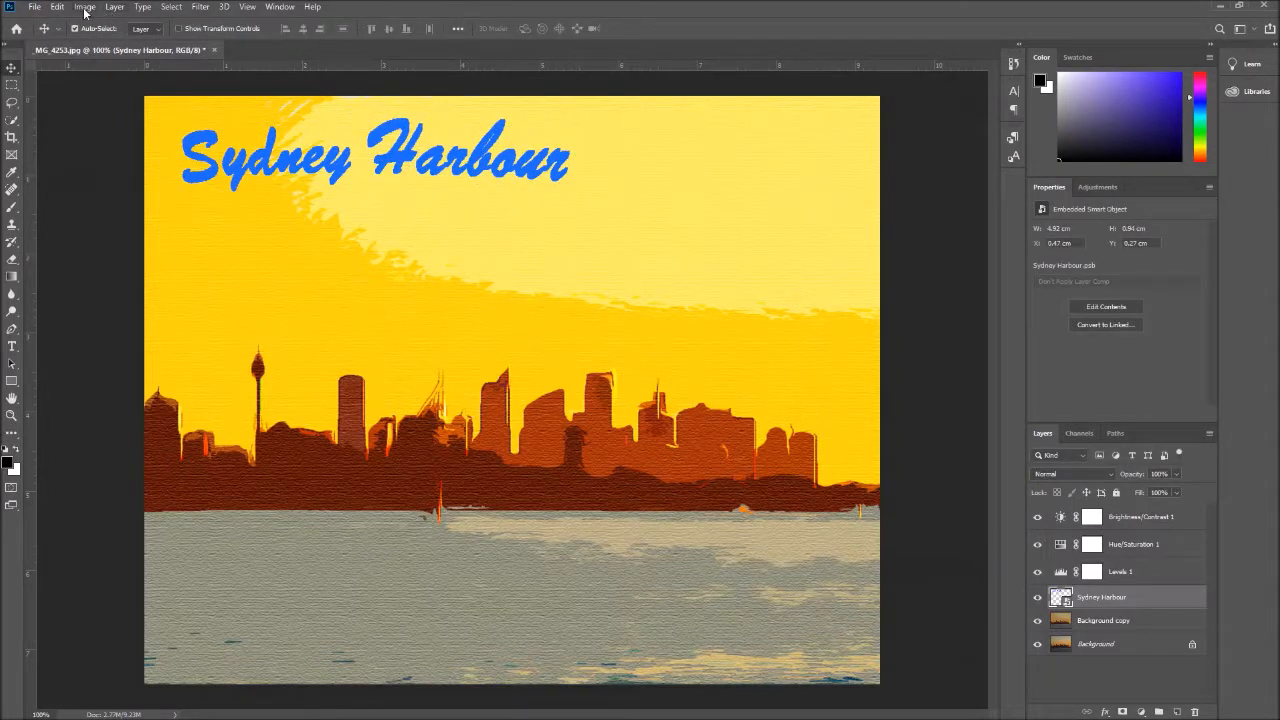
Distort the Sydney Harbour title by pulling its upper-left corner outward and lower-right corner up, and move it down to about Y 0.38 cm
{"action": "left_click", "coordinate": [85, 7]}
{"action": "left_click", "coordinate": [57, 7]}
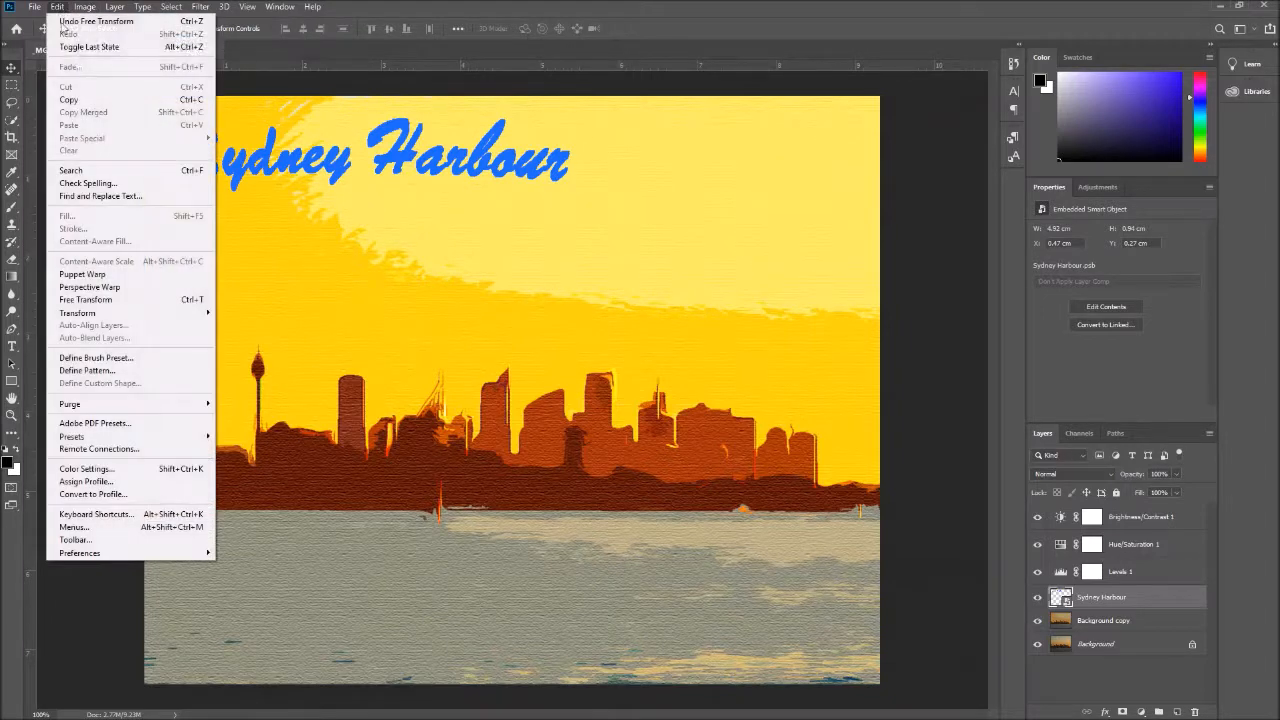
{"action": "mouse_move", "coordinate": [100, 313]}
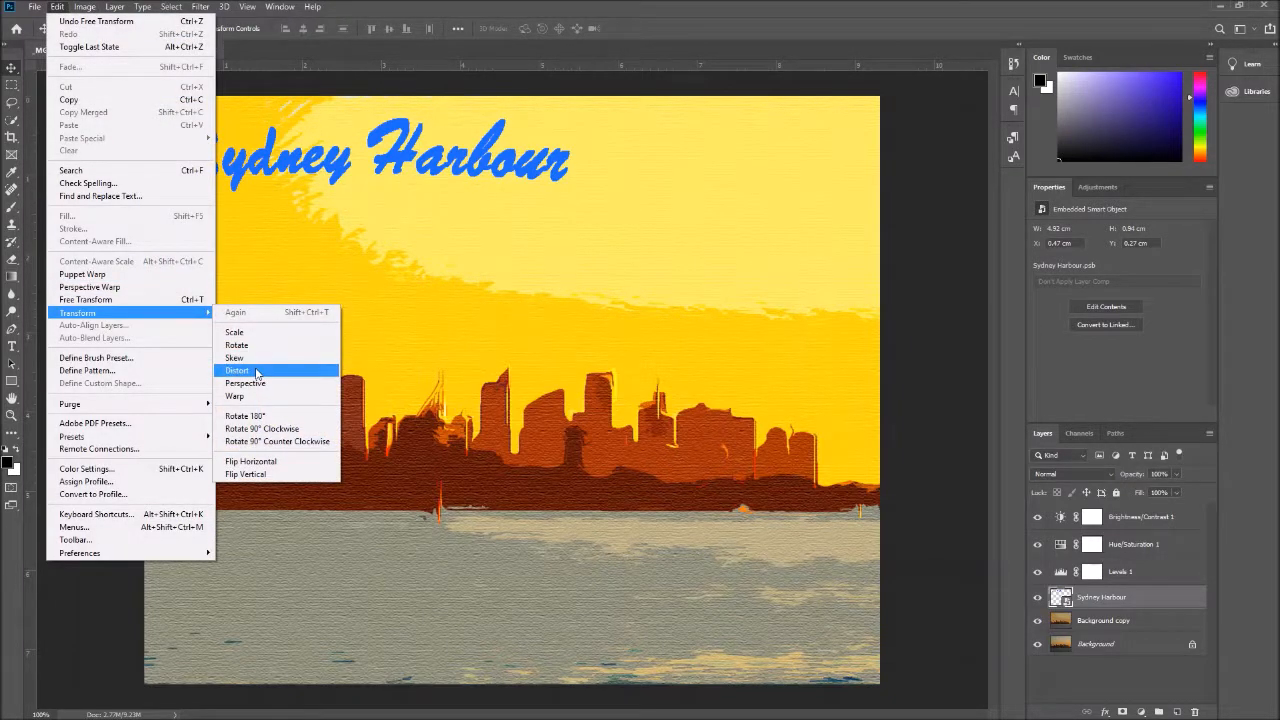
{"action": "left_click", "coordinate": [258, 357]}
{"action": "left_click_drag", "start_coordinate": [256, 168], "coordinate": [248, 165]}
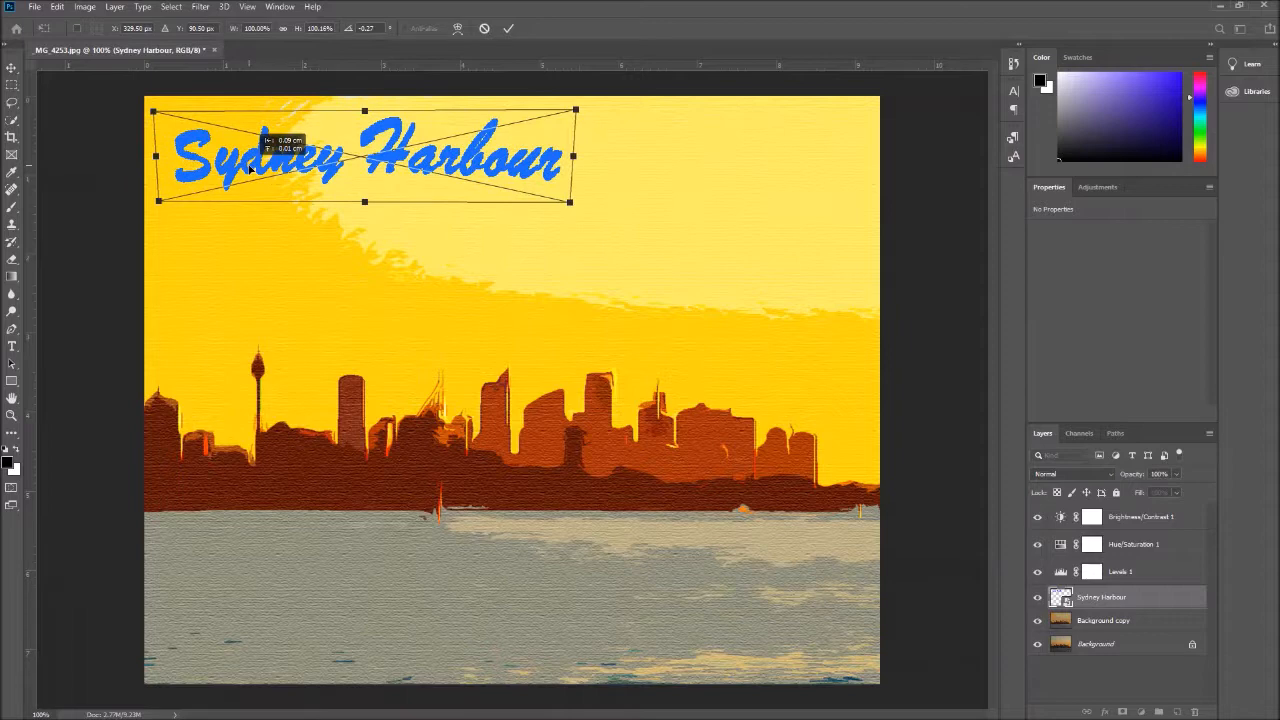
{"action": "left_click_drag", "start_coordinate": [153, 113], "coordinate": [148, 112]}
{"action": "left_click_drag", "start_coordinate": [573, 206], "coordinate": [571, 194]}
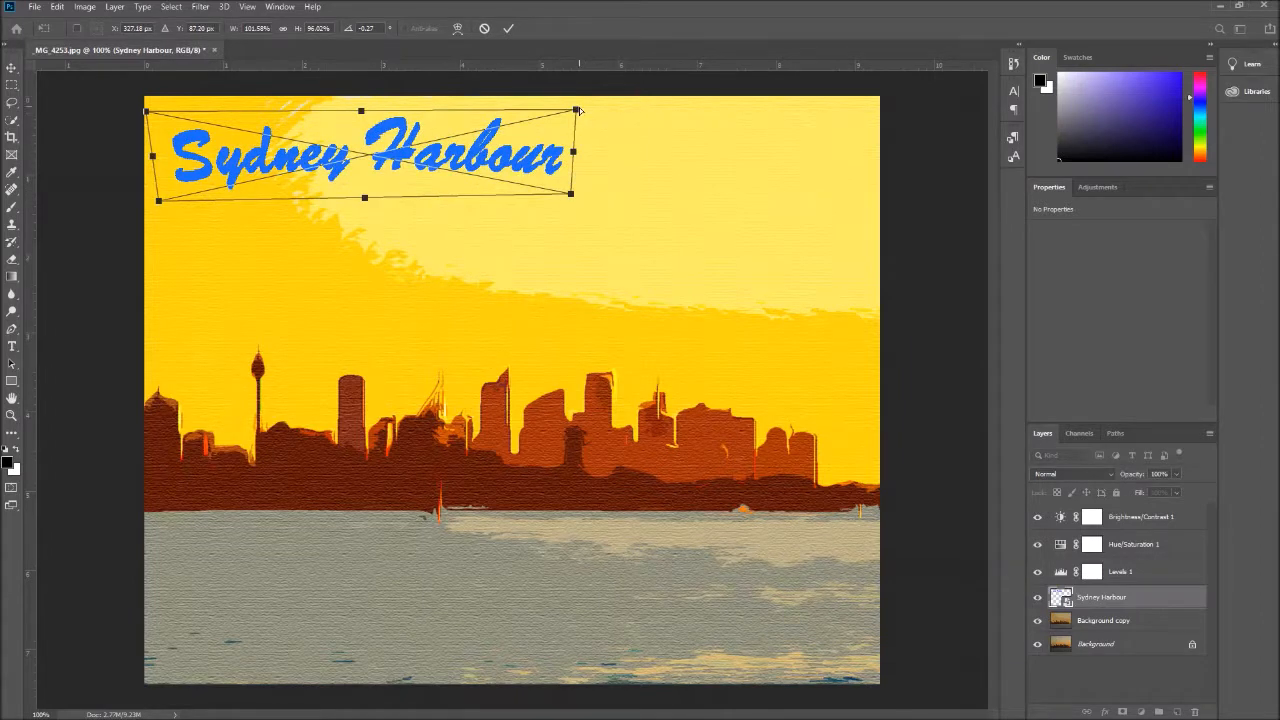
{"action": "left_click_drag", "start_coordinate": [577, 109], "coordinate": [580, 108]}
{"action": "left_click_drag", "start_coordinate": [363, 110], "coordinate": [360, 114]}
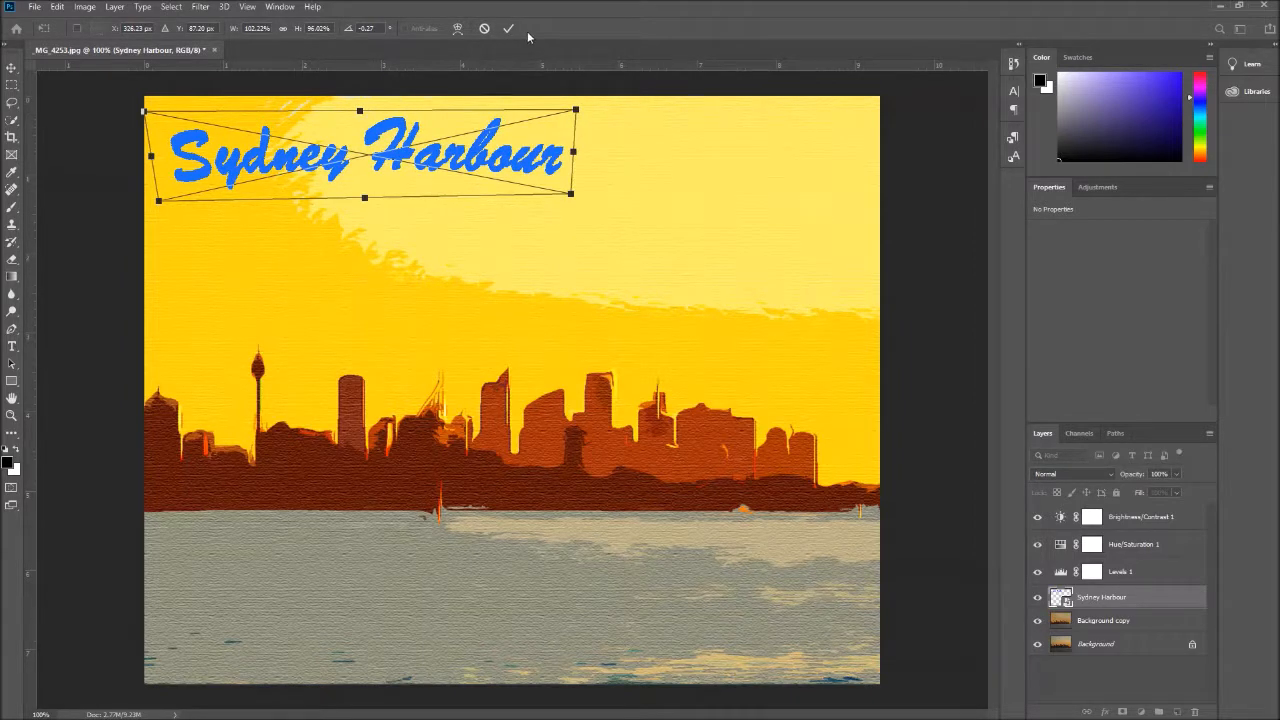
{"action": "left_click", "coordinate": [509, 30]}
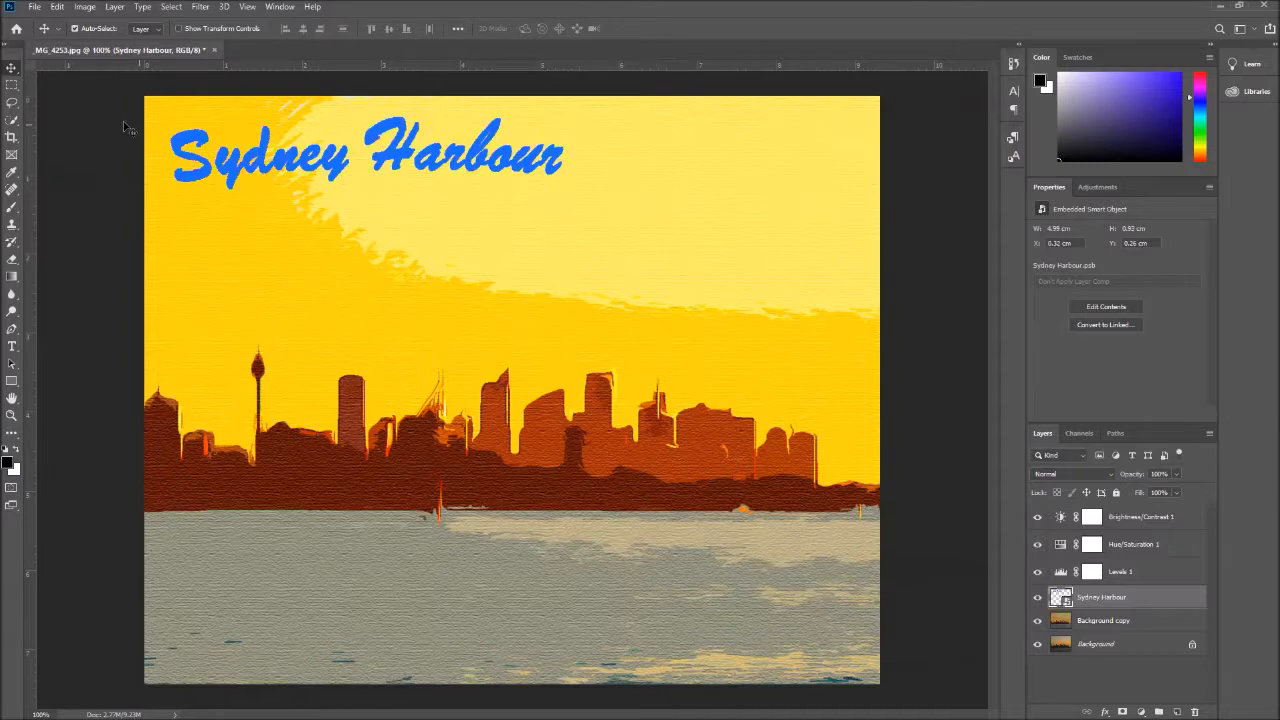
{"action": "left_click_drag", "start_coordinate": [262, 160], "coordinate": [263, 171]}
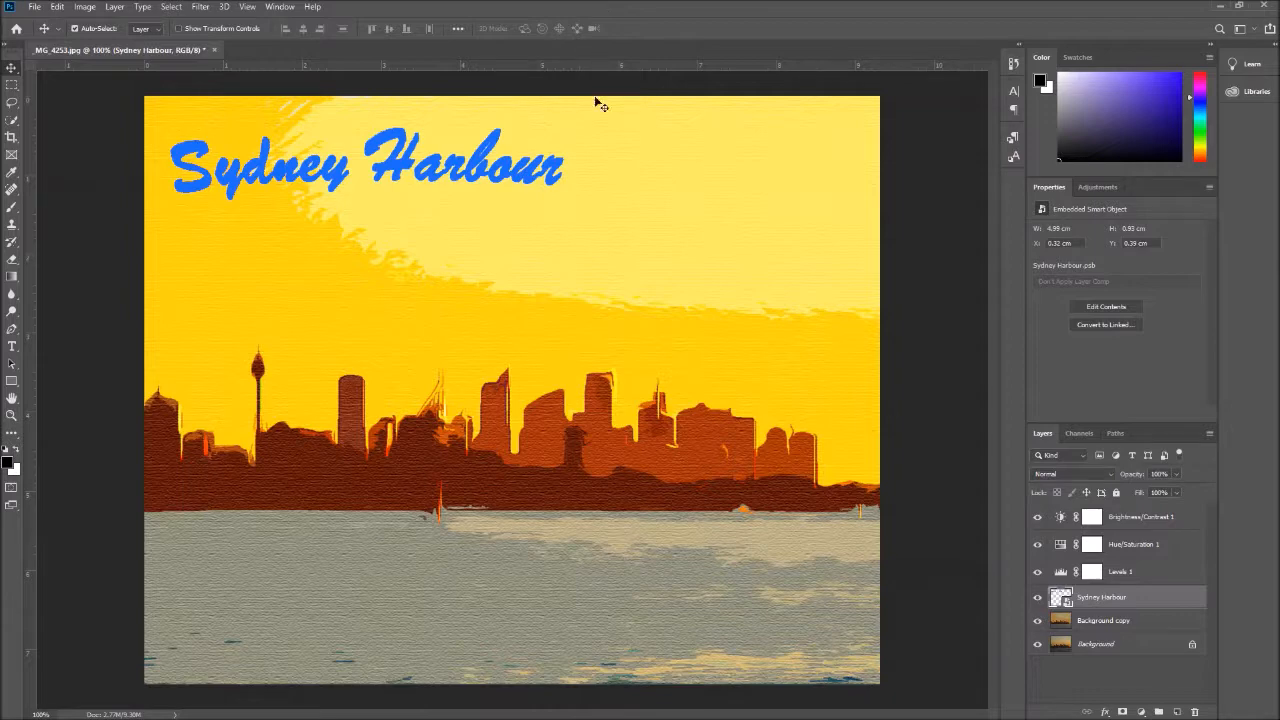
{"action": "left_click_drag", "start_coordinate": [406, 166], "coordinate": [404, 162]}
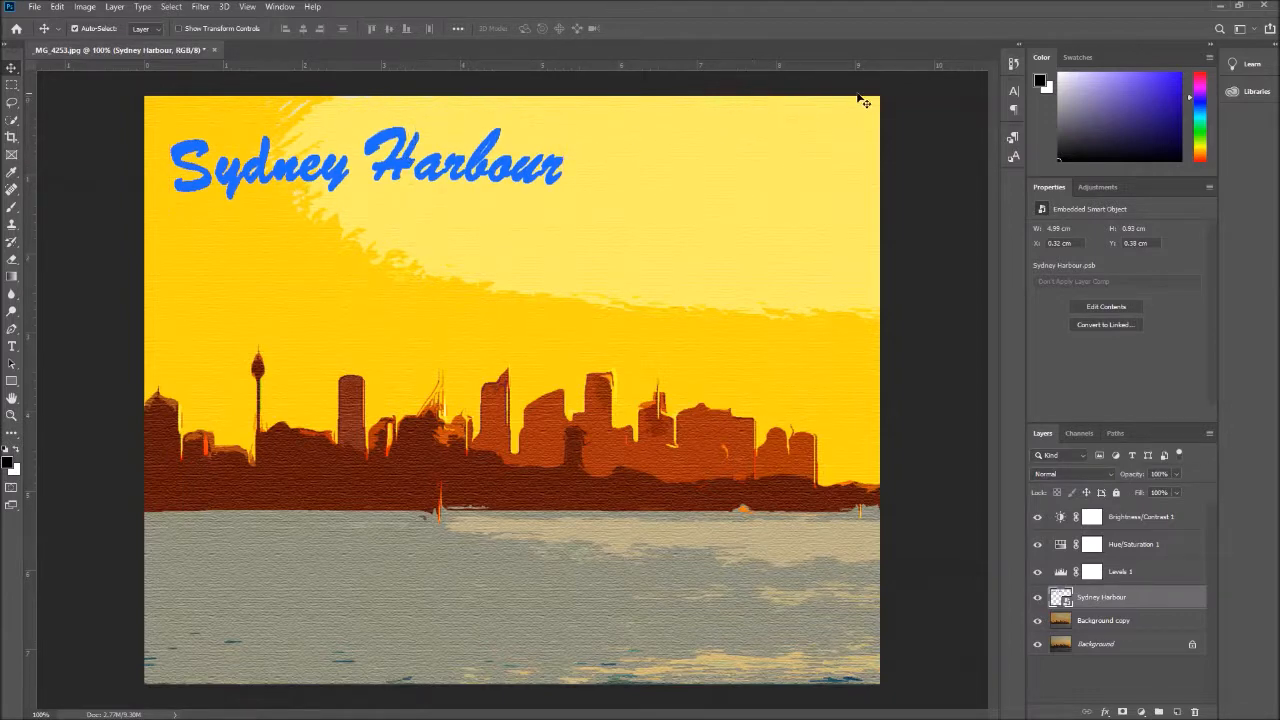